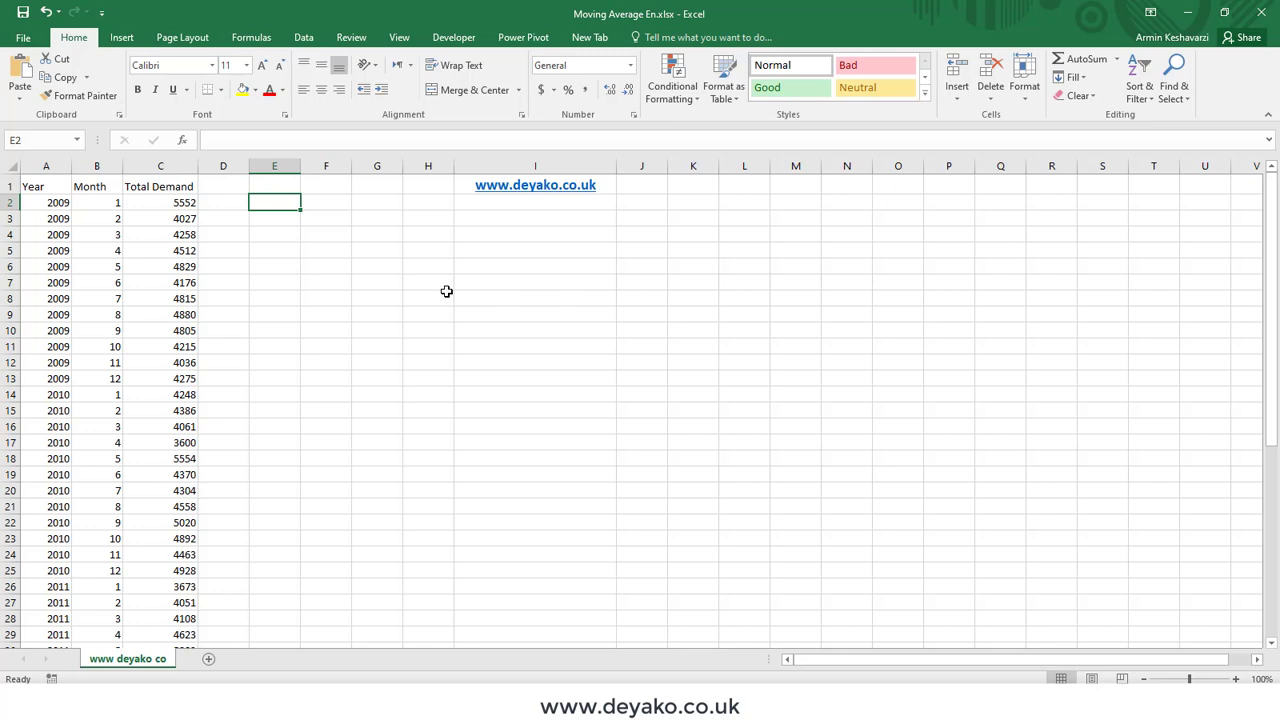
# Step: Check in the Excel add-ins list that the Analysis ToolPak is enabled
pyautogui.click(304, 37)
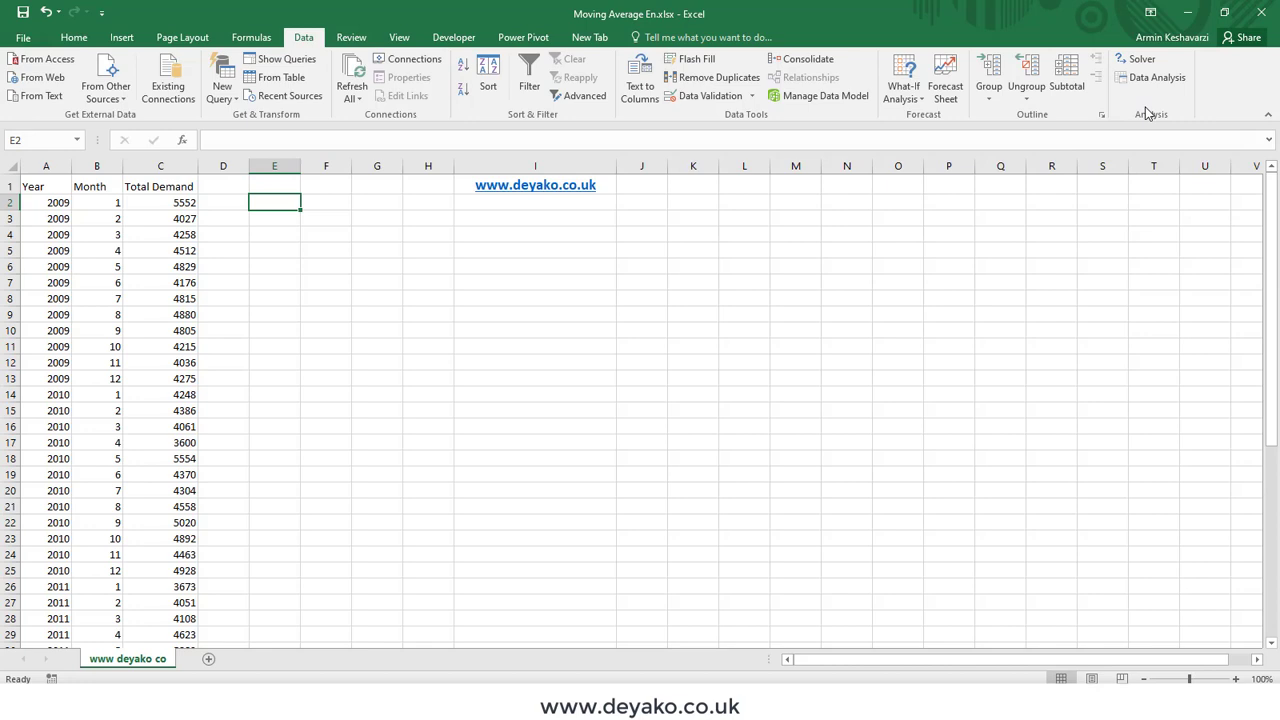
pyautogui.click(22, 40)
pyautogui.click(34, 430)
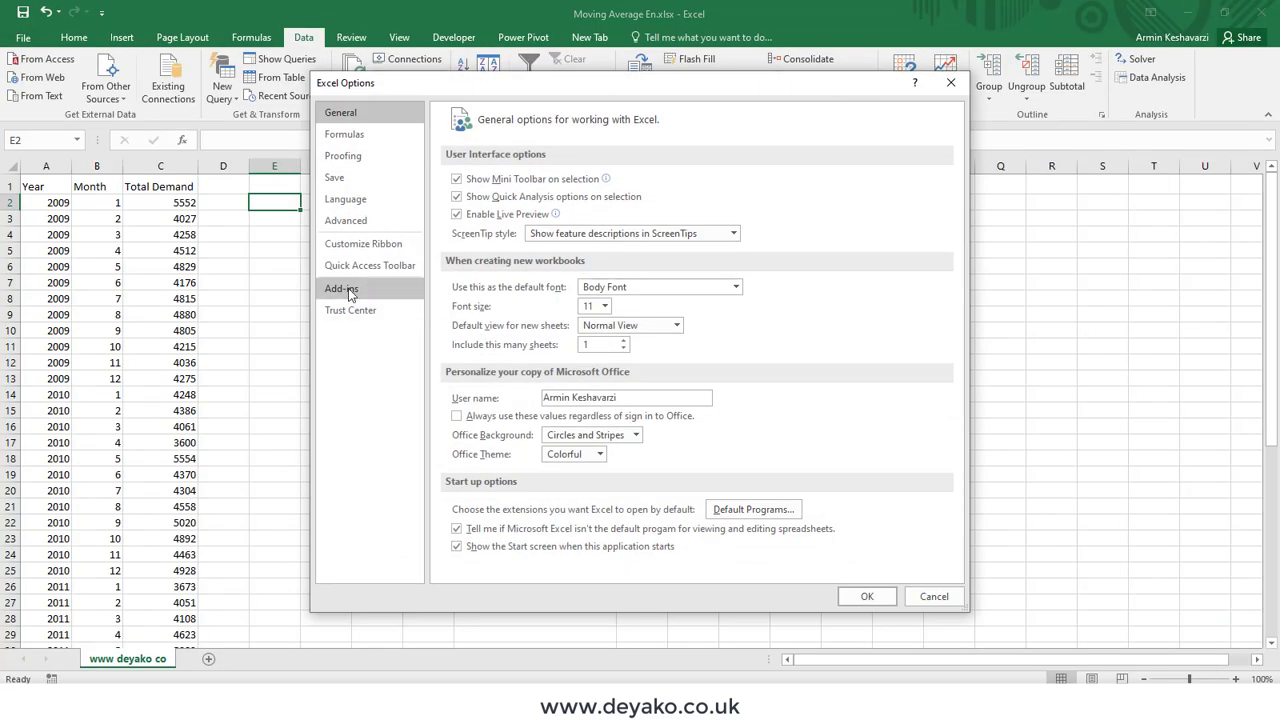
pyautogui.click(348, 288)
pyautogui.click(651, 560)
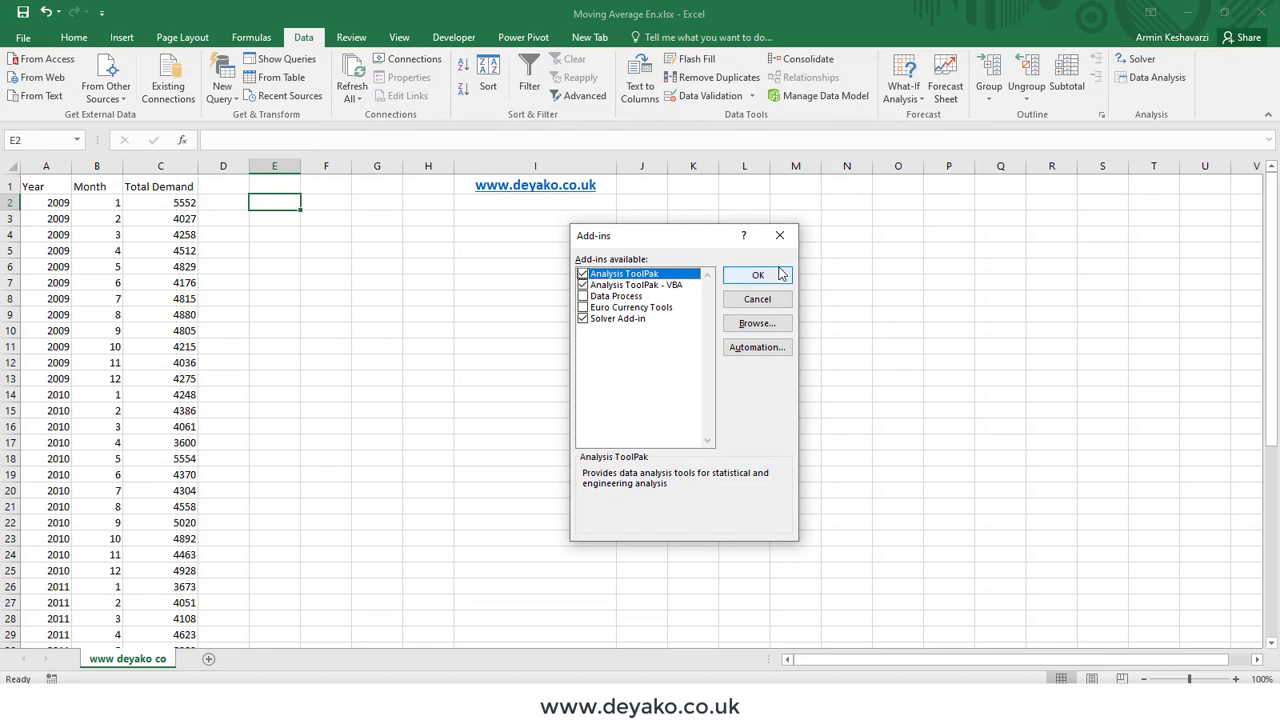
pyautogui.click(781, 236)
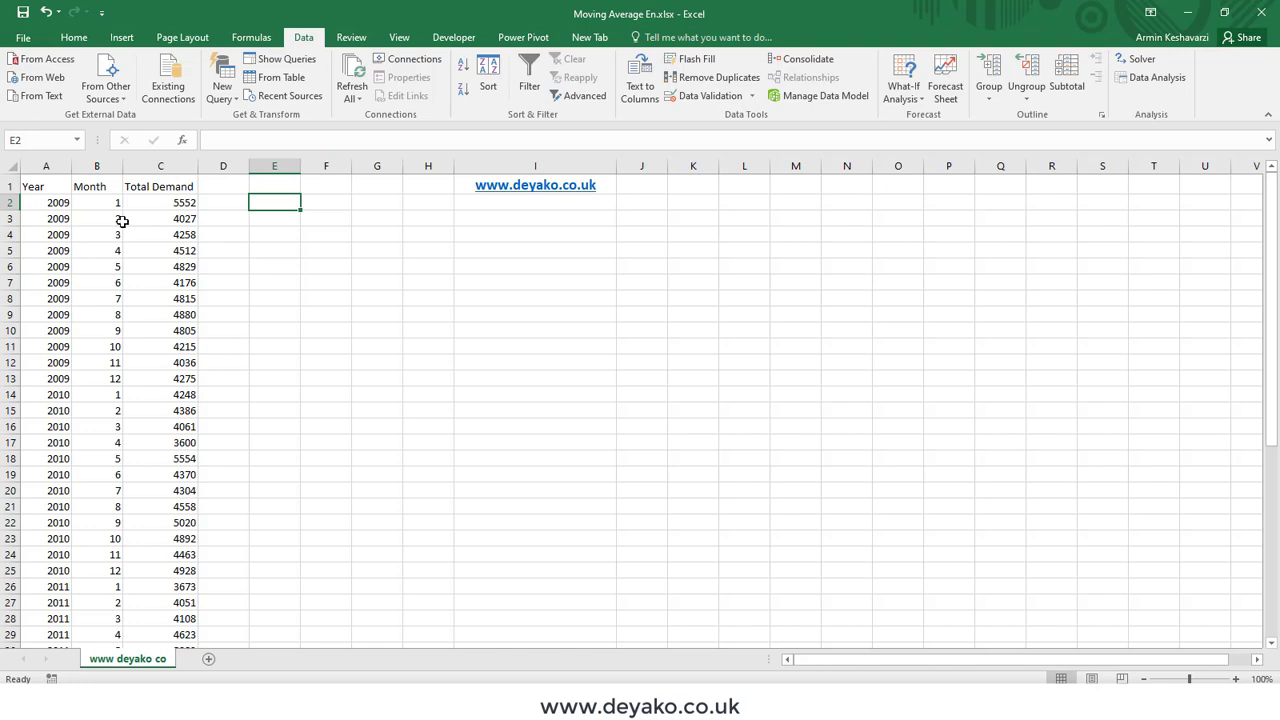
# Step: Examine the Year, Month and Total Demand data from the first record down to the last one in row 49
pyautogui.scroll(-1, 116, 295)
pyautogui.scroll(1, 116, 263)
pyautogui.moveTo(50, 202); pyautogui.dragTo(110, 204)
pyautogui.click(150, 203)
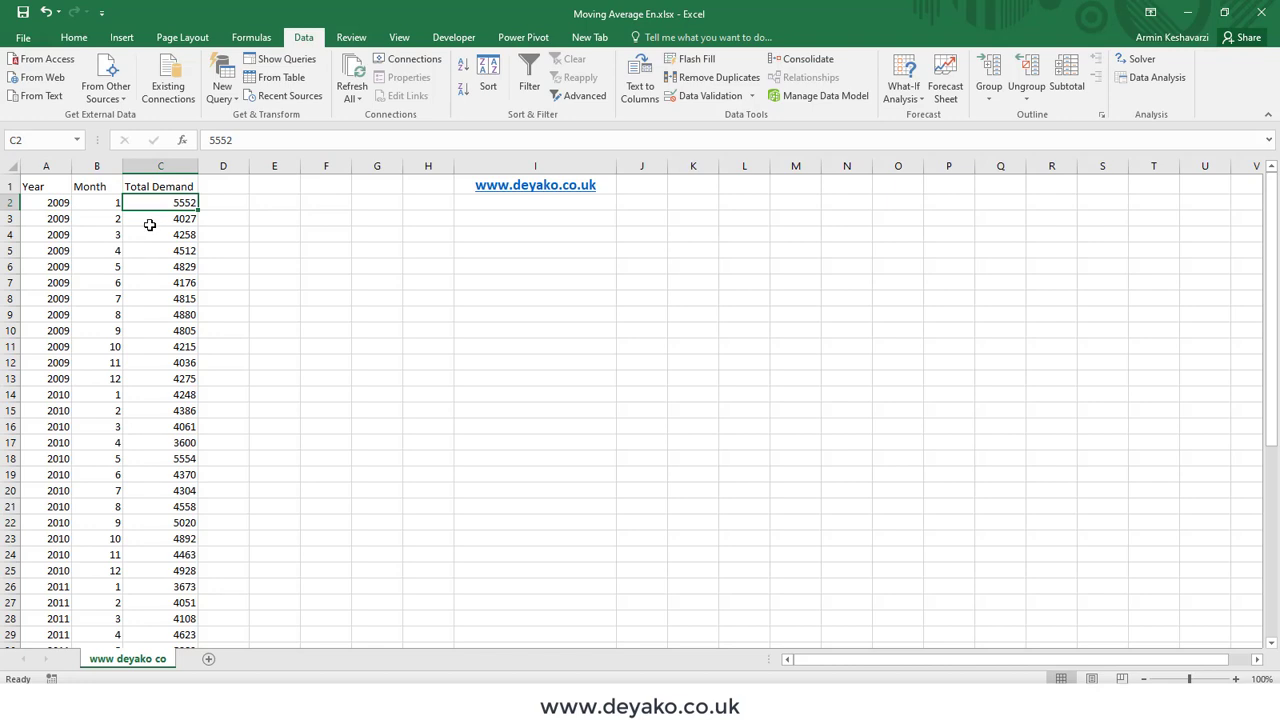
pyautogui.click(41, 204)
pyautogui.click(110, 200)
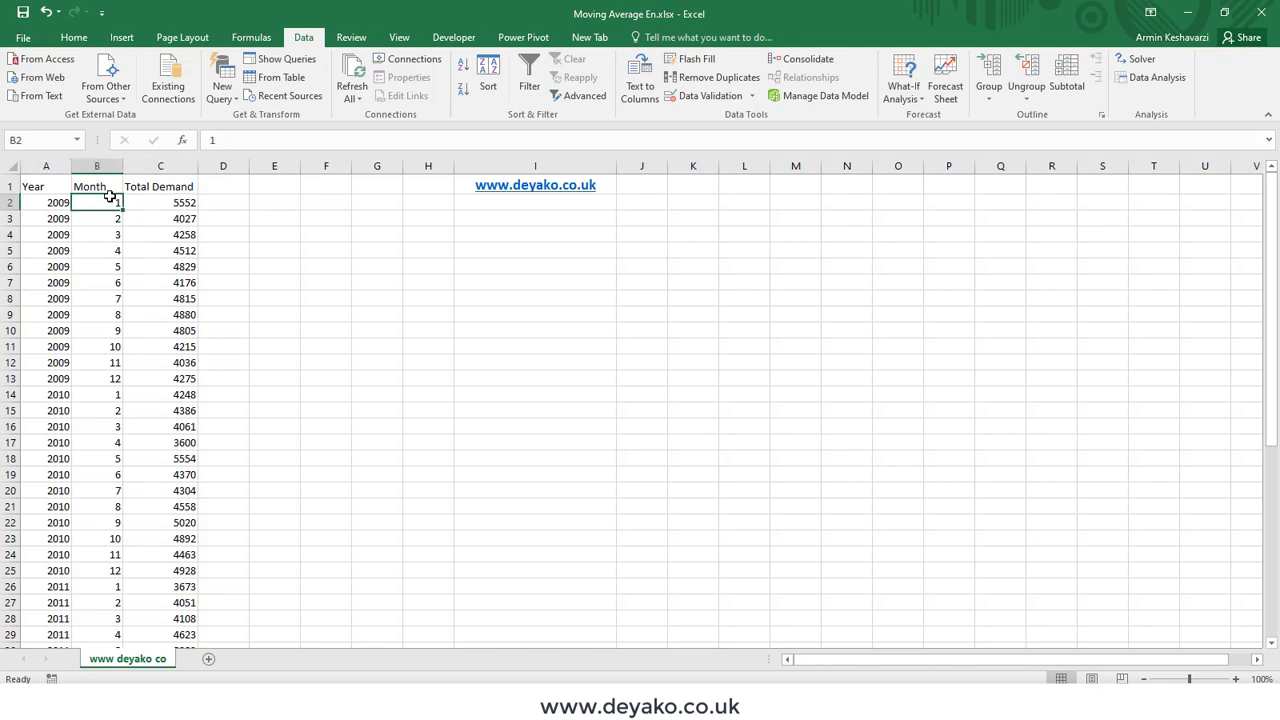
pyautogui.scroll(-1, 100, 280)
pyautogui.scroll(1, 145, 267)
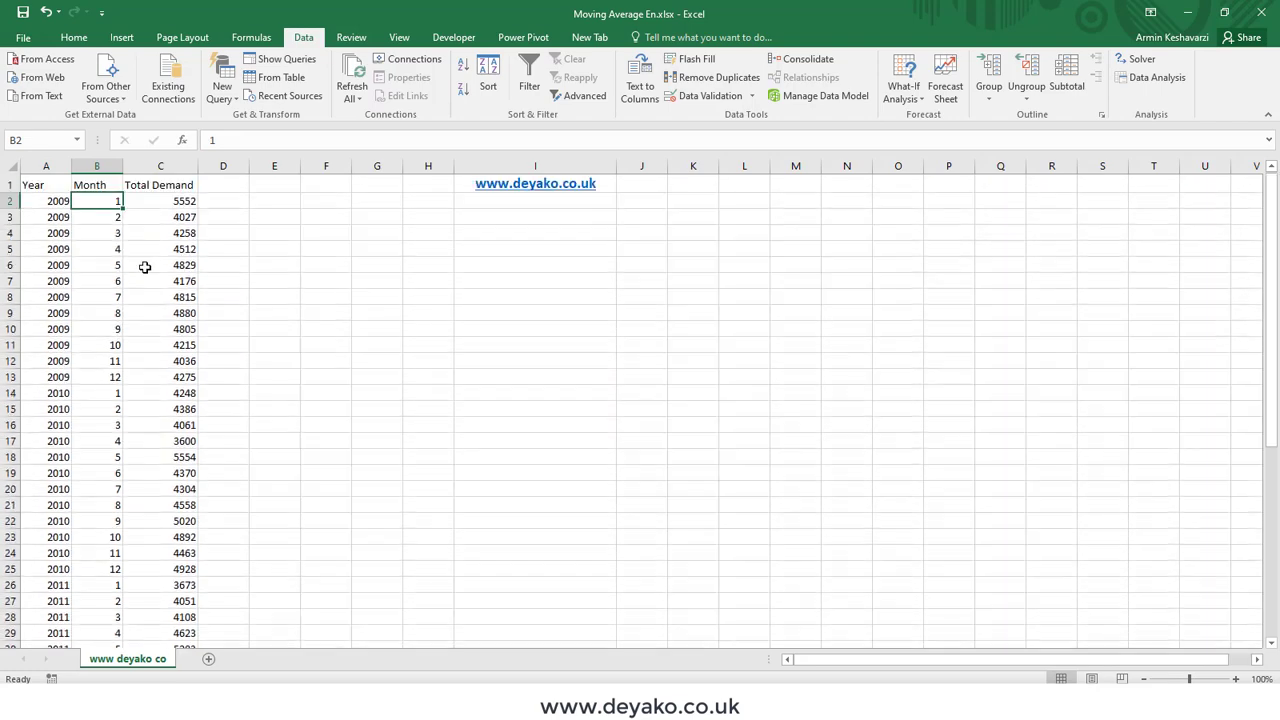
pyautogui.scroll(-4, 111, 363)
pyautogui.scroll(-5, 111, 363)
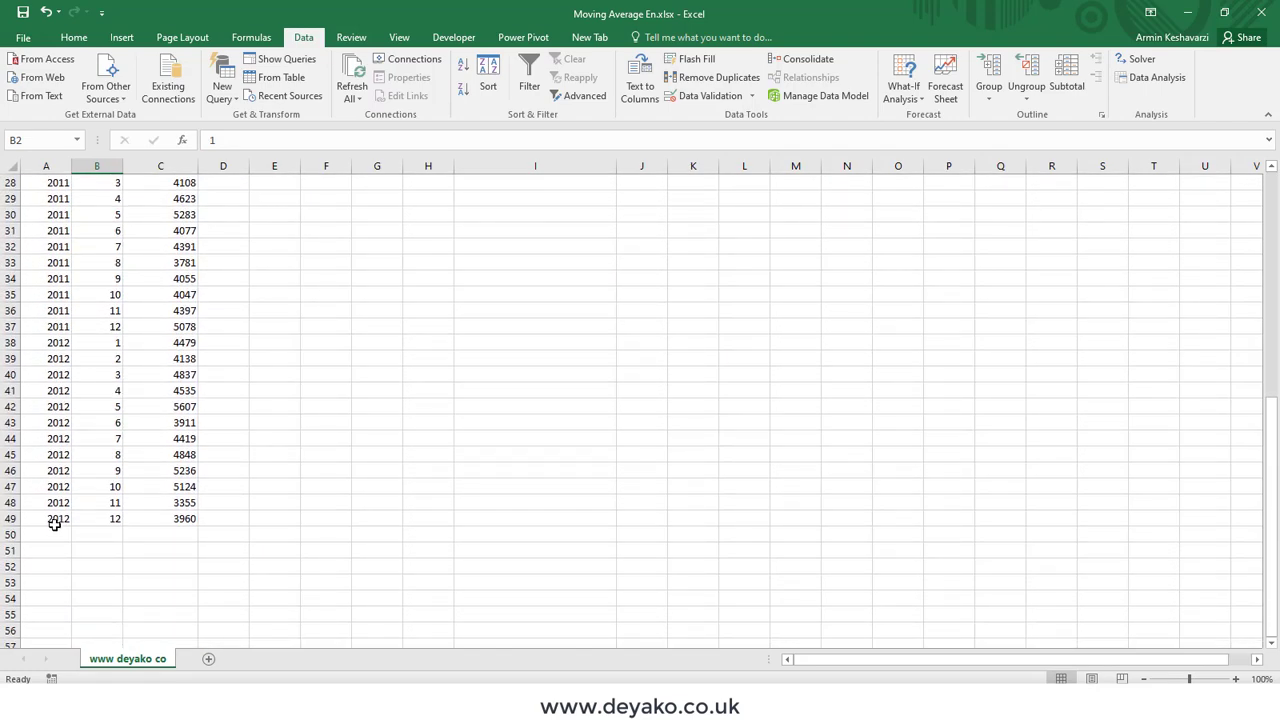
pyautogui.click(110, 518)
# Step: Plot the Total Demand column as an enlarged 2-D line chart to view its pattern, and delete the chart
pyautogui.scroll(9, 122, 488)
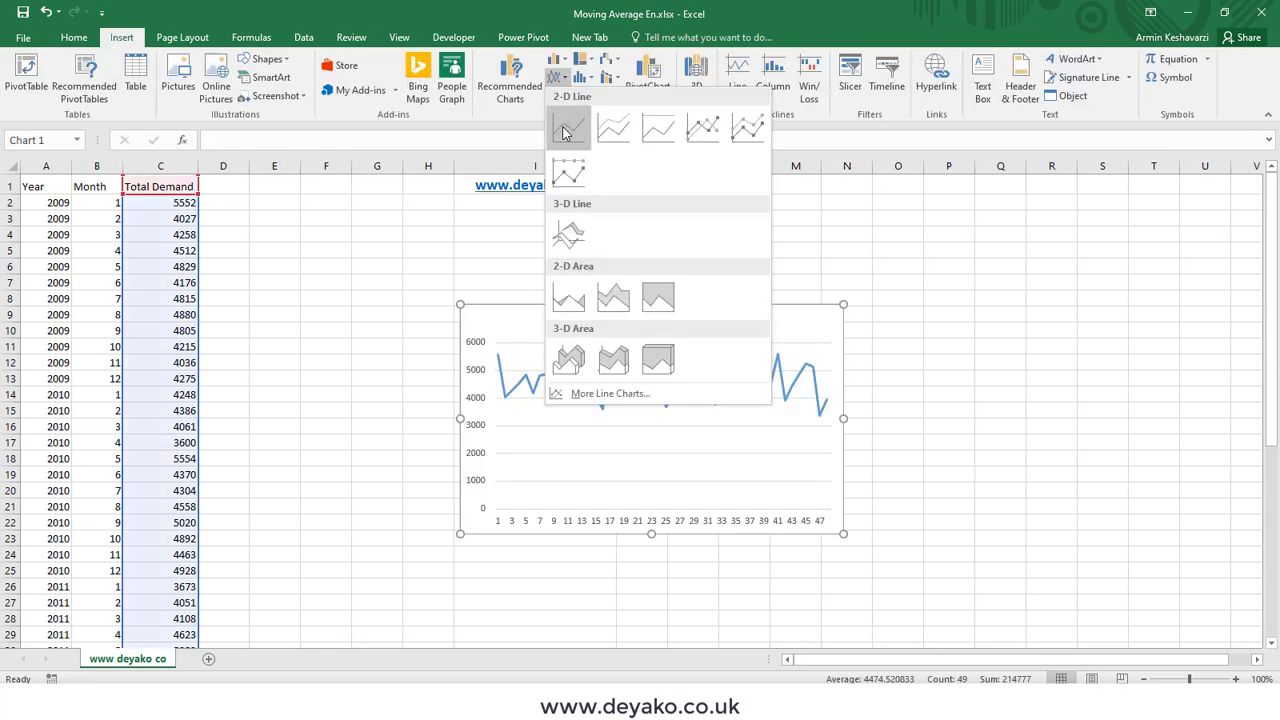
pyautogui.click(571, 128)
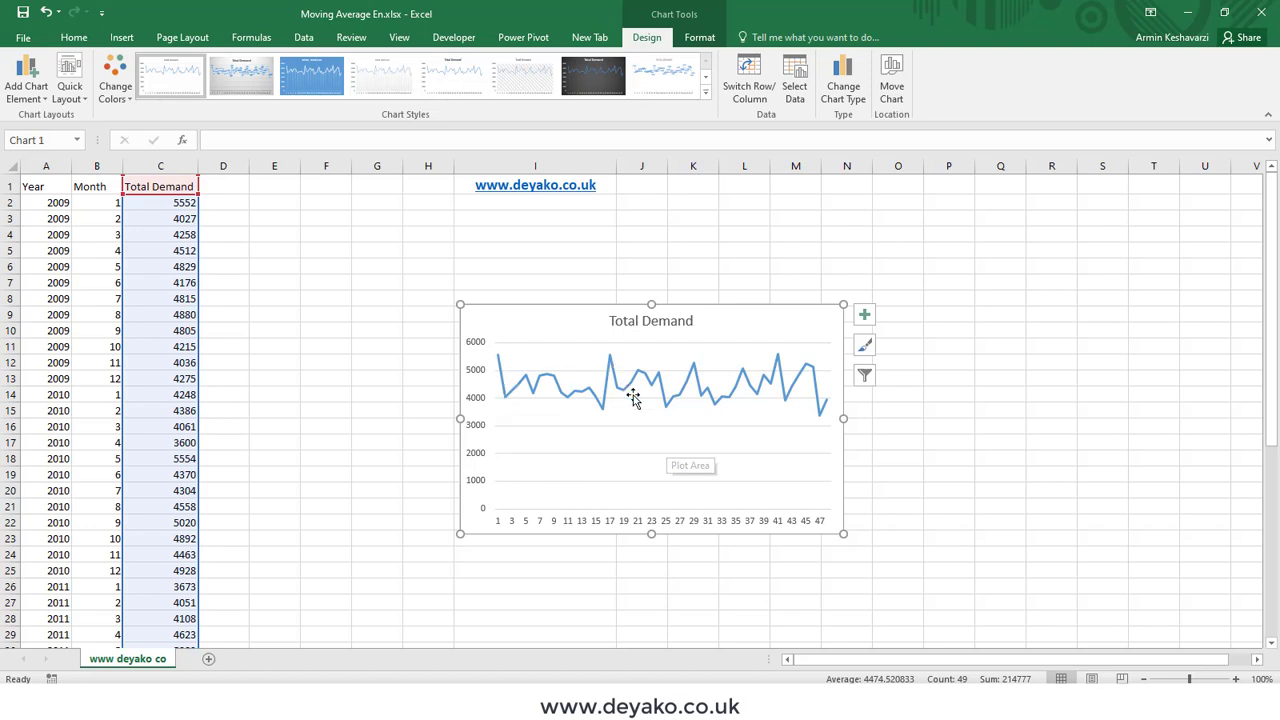
pyautogui.moveTo(843, 534); pyautogui.dragTo(780, 545)
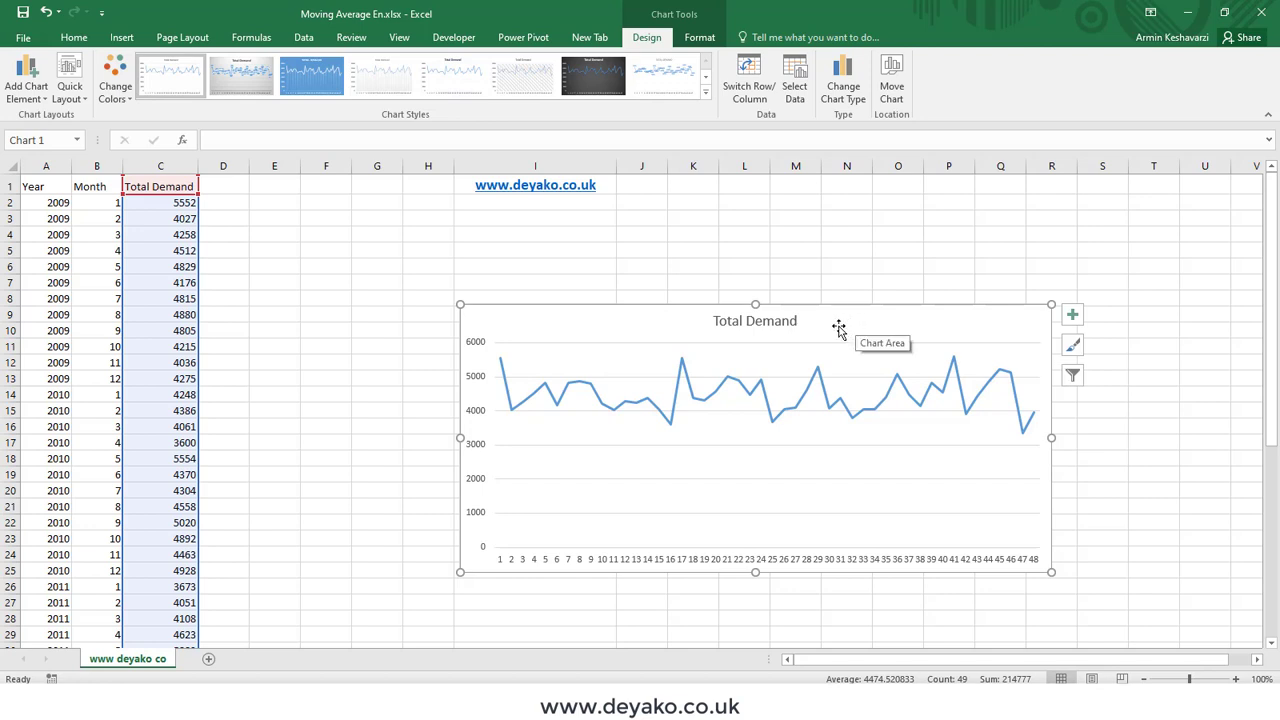
pyautogui.moveTo(671, 421)
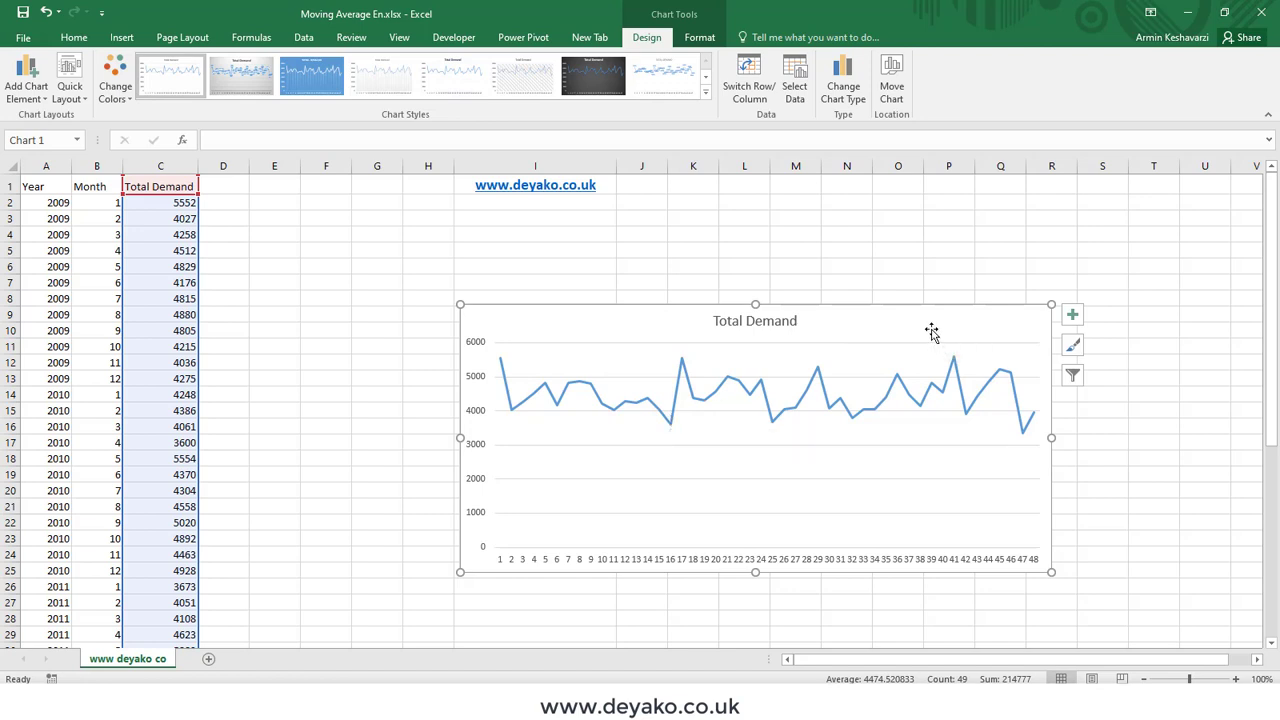
pyautogui.press('Delete')
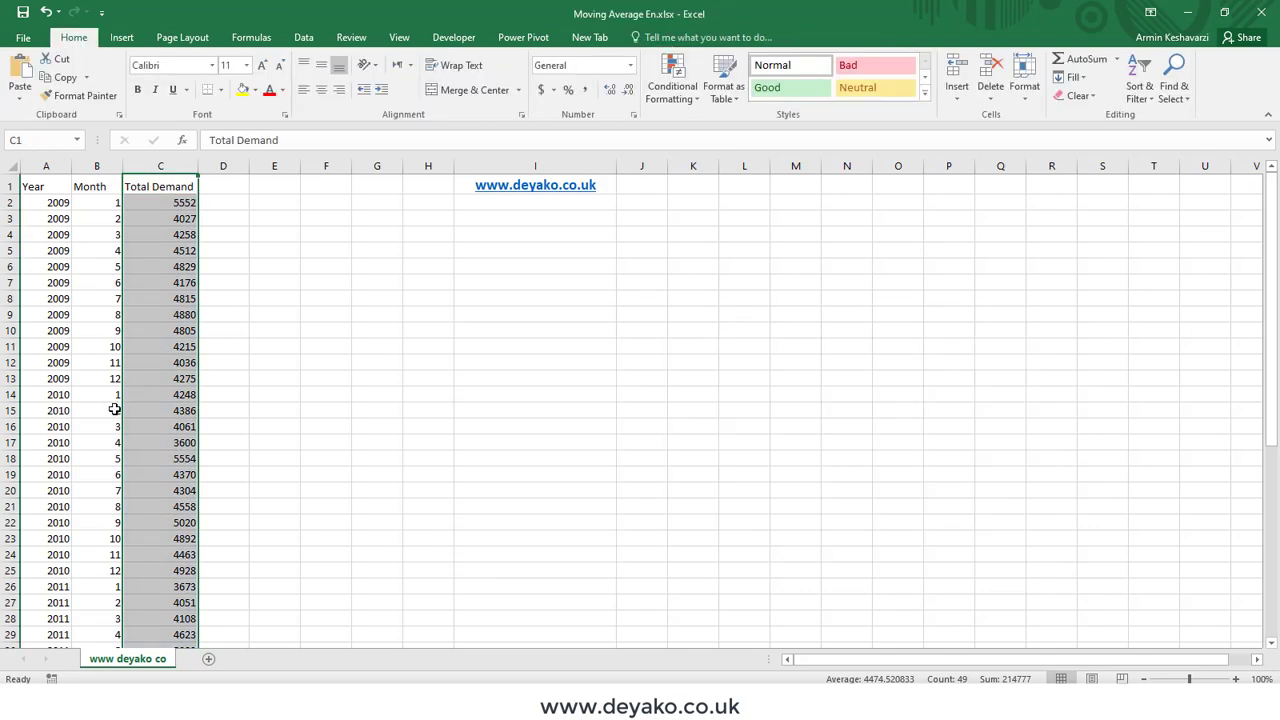
# Step: Add a new period in row 50 below the data, with year 2013 and month 1
pyautogui.scroll(-3, 115, 408)
pyautogui.scroll(-7, 115, 408)
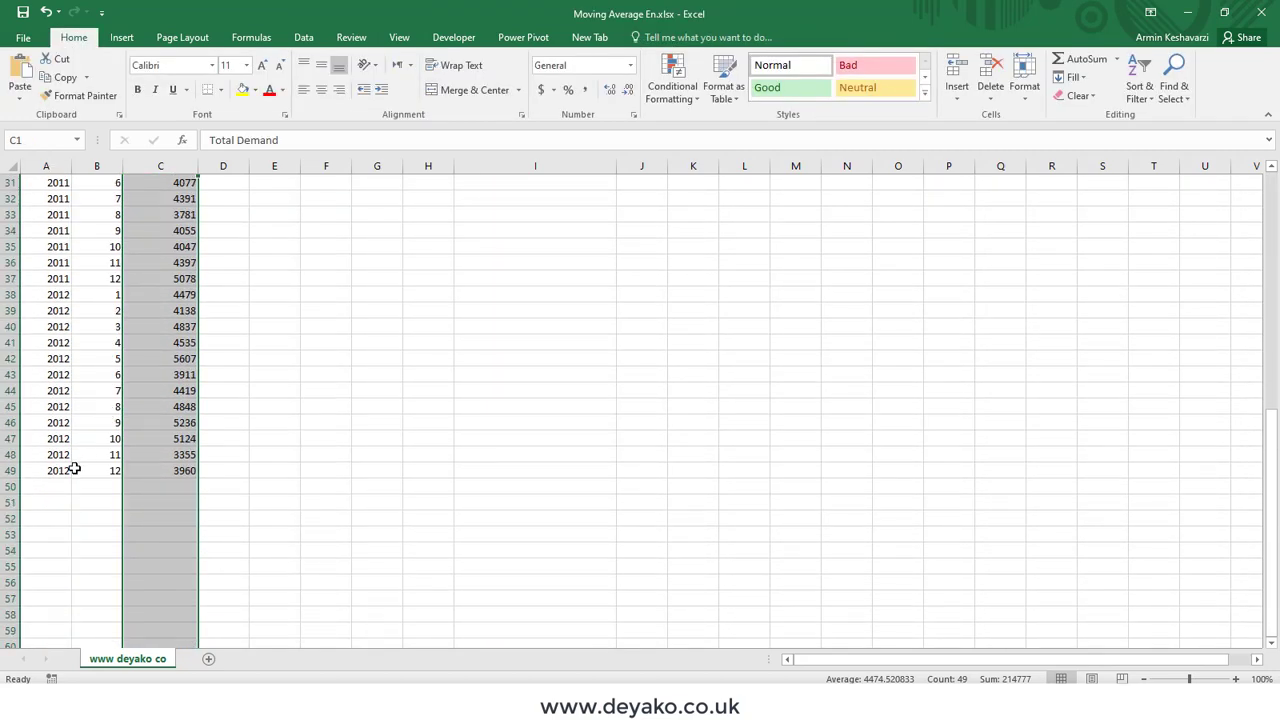
pyautogui.click(53, 485)
pyautogui.write('2012')
pyautogui.press('BackSpace')
pyautogui.write('3')
pyautogui.press('Tab')
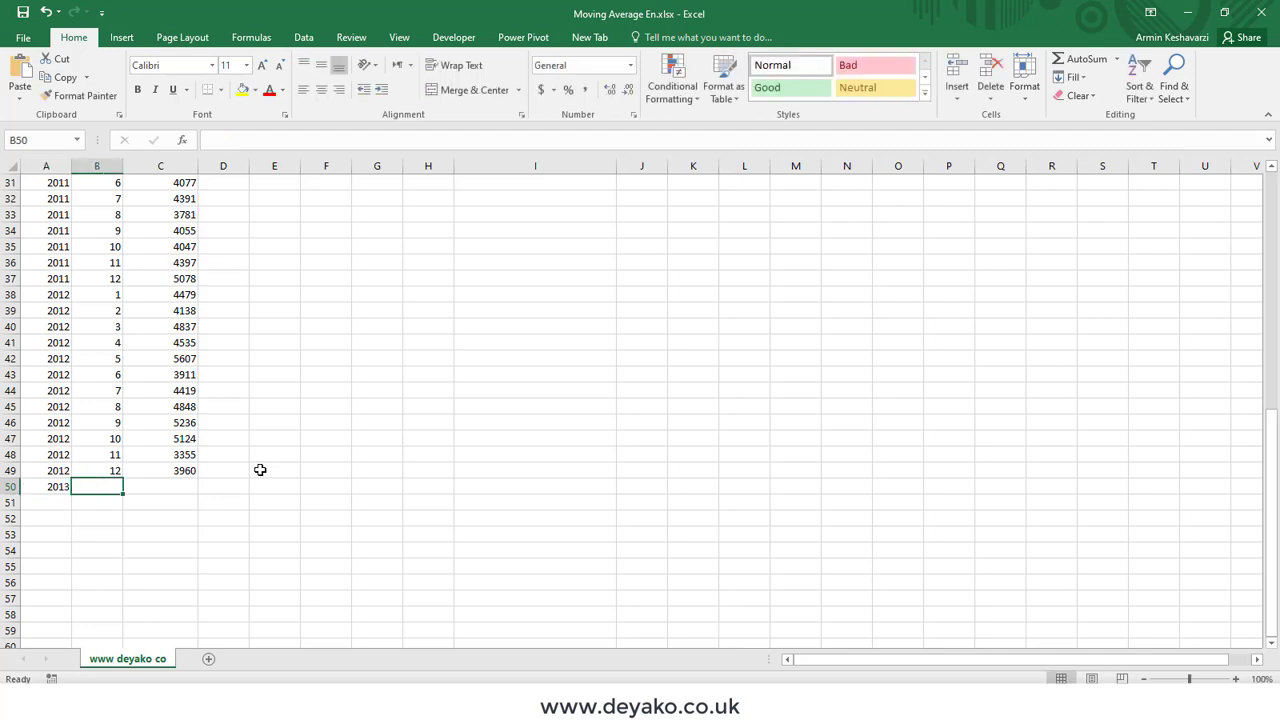
pyautogui.write('1')
pyautogui.press('Tab')
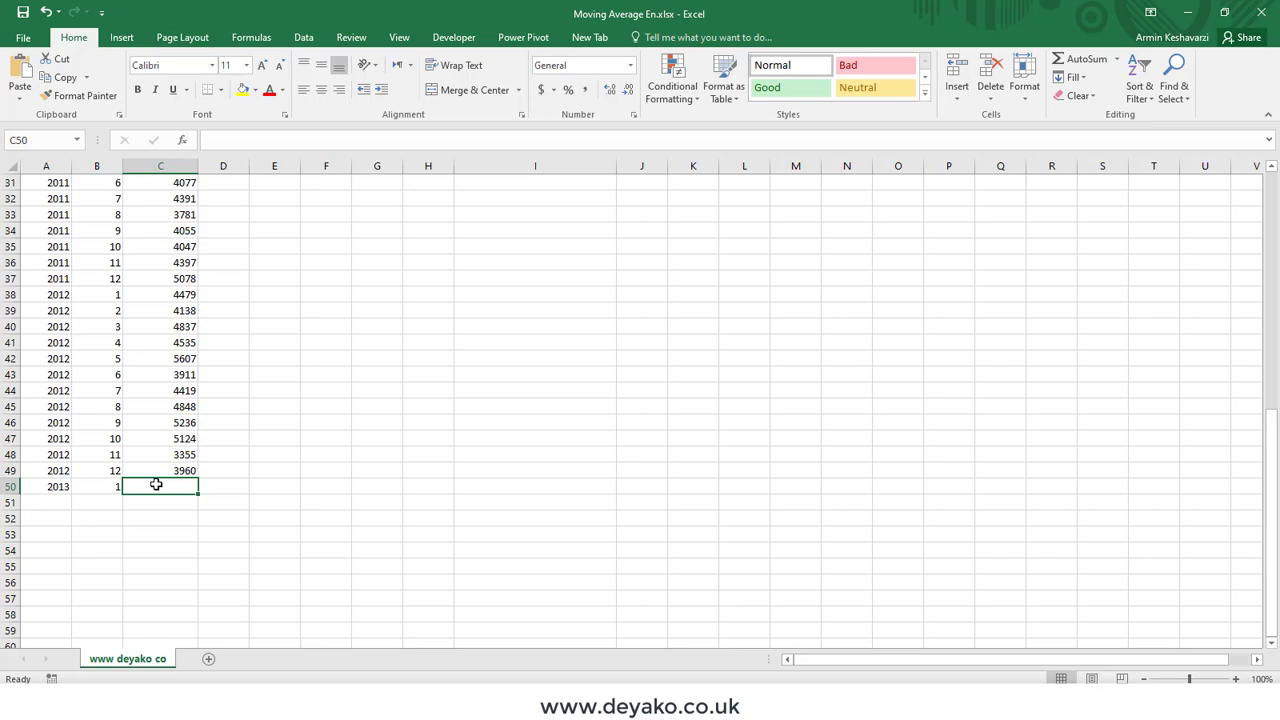
# Step: Review the past Total Demand values relevant to the January 2013 forecast, from the full history to the last six months
pyautogui.click(190, 468)
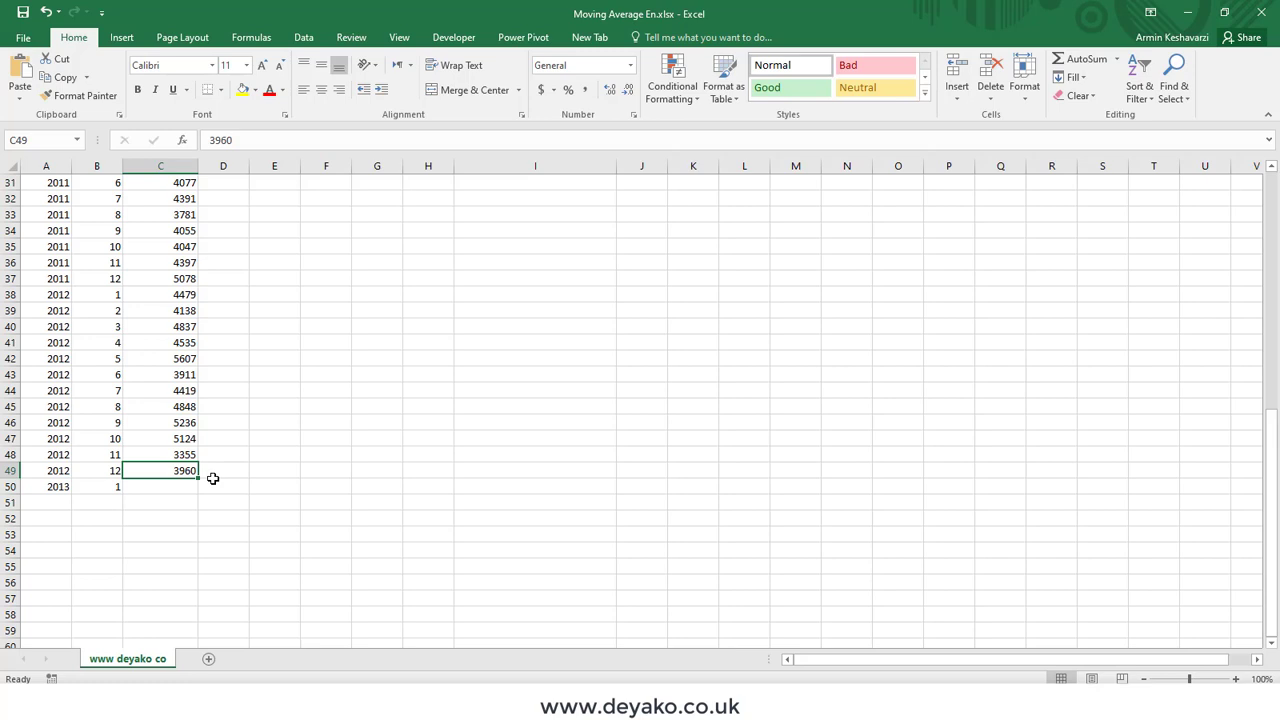
pyautogui.click(173, 483)
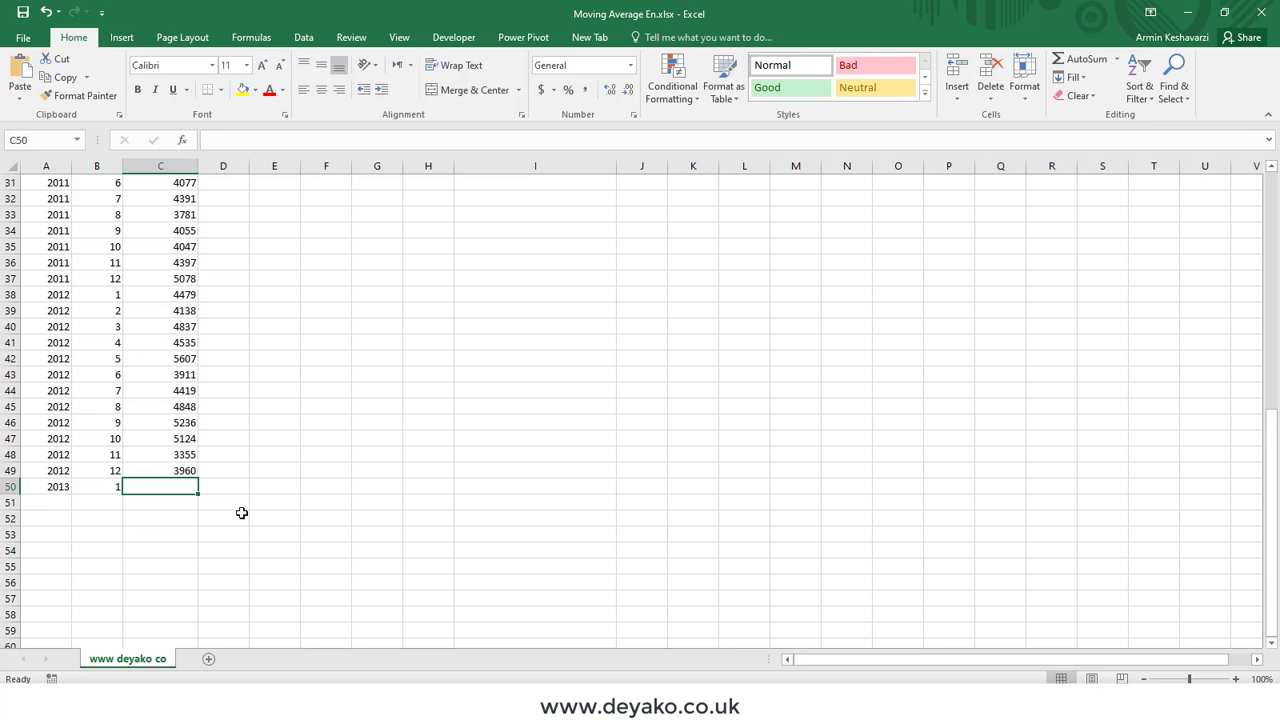
pyautogui.moveTo(177, 465); pyautogui.dragTo(156, 200)
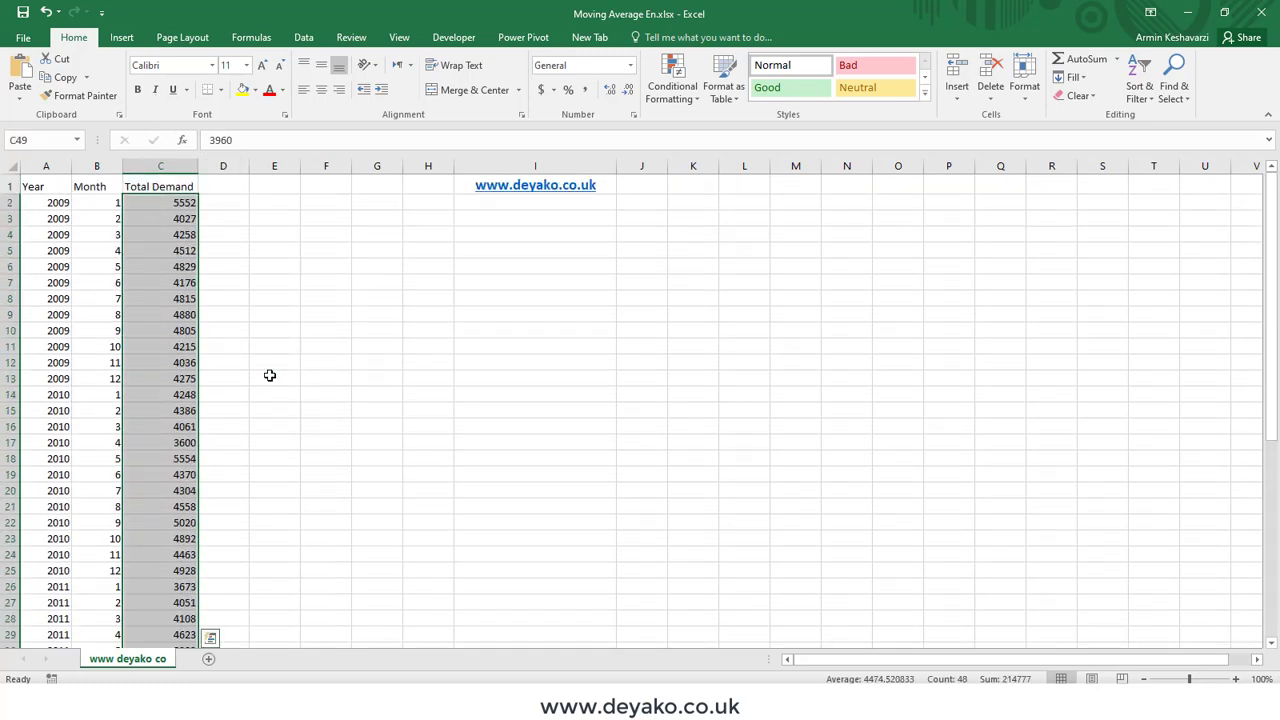
pyautogui.scroll(-4, 270, 375)
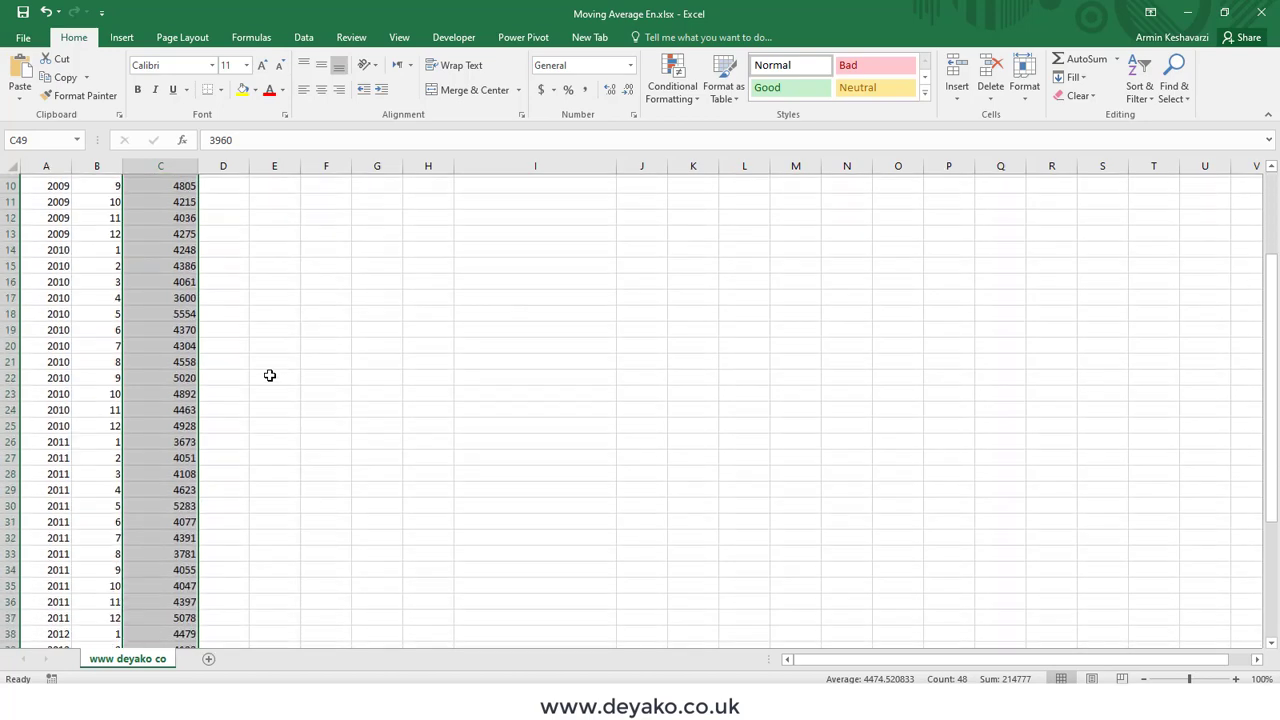
pyautogui.scroll(-5, 270, 375)
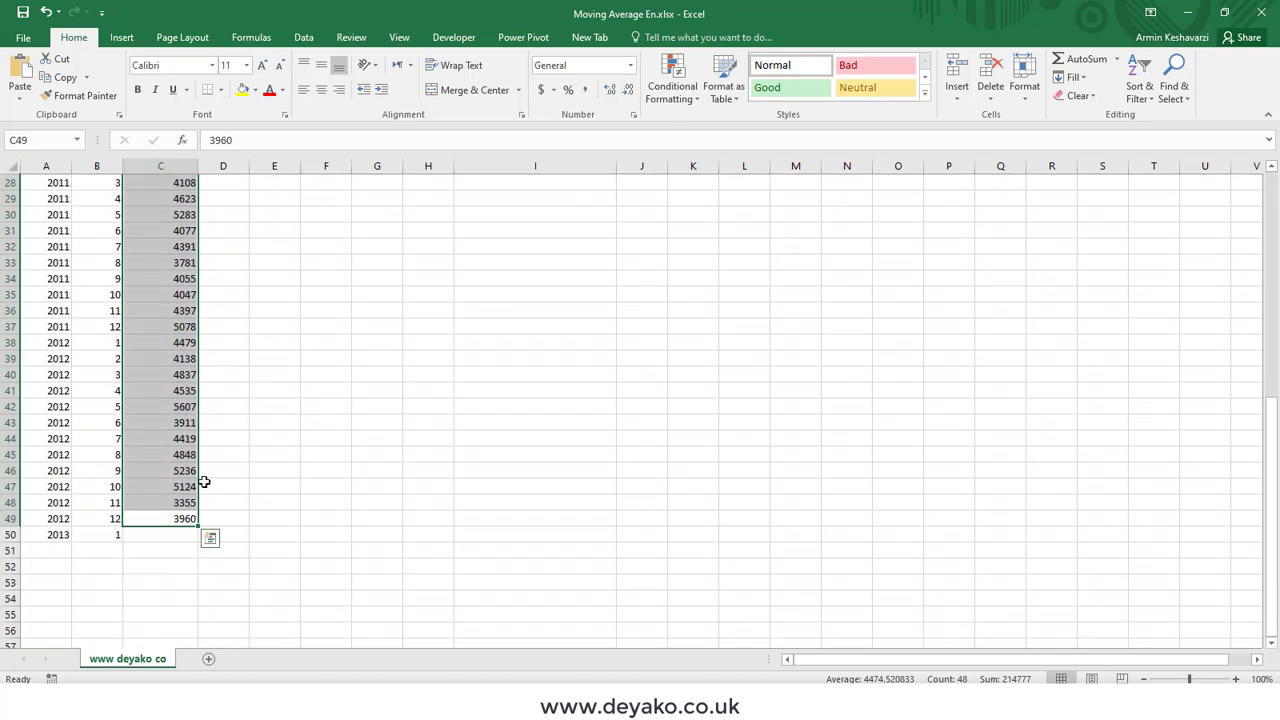
pyautogui.click(145, 539)
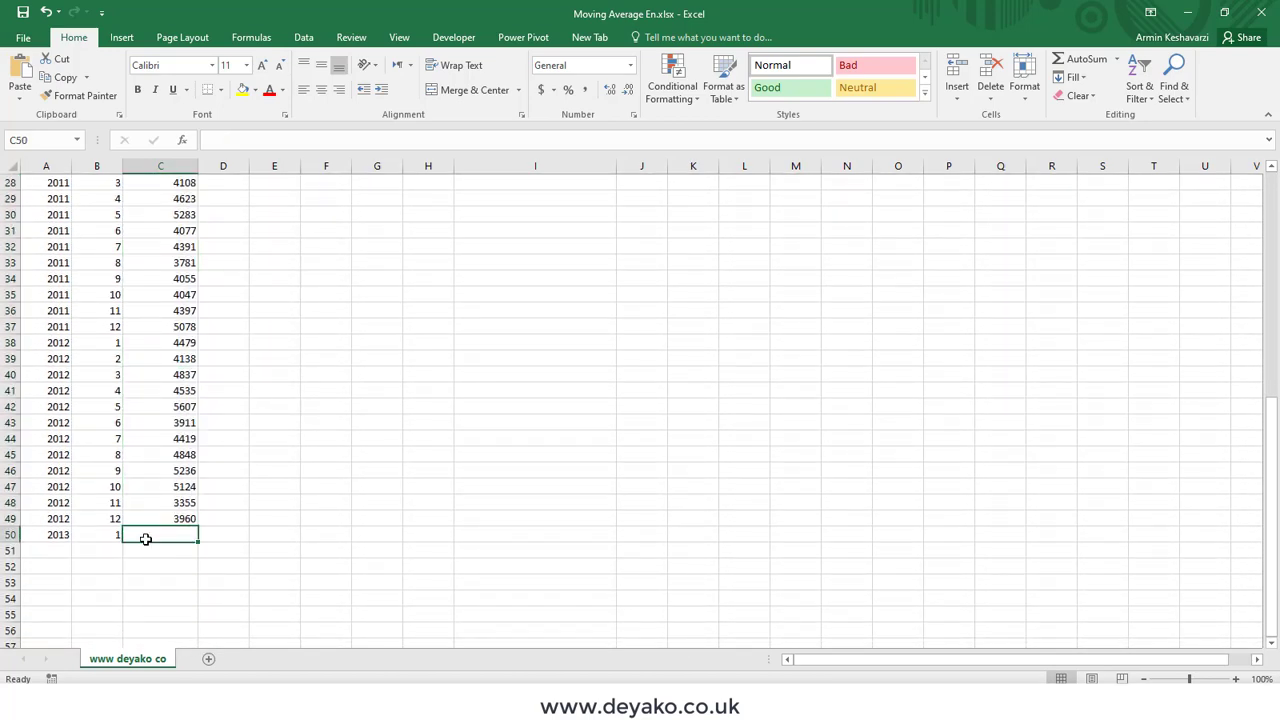
pyautogui.moveTo(176, 516); pyautogui.dragTo(173, 439)
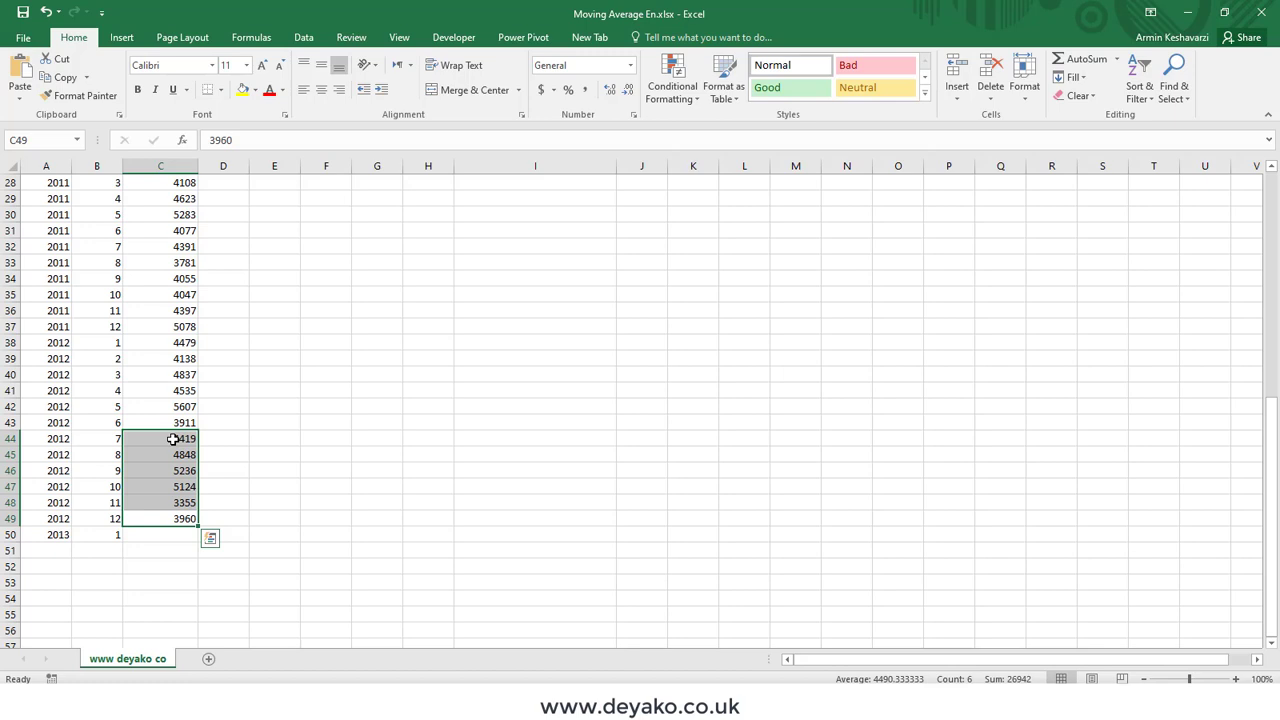
# Step: Enter the formula =AVERAGE(C43:C49) in C50 as the demand forecast for January 2013
pyautogui.click(171, 534)
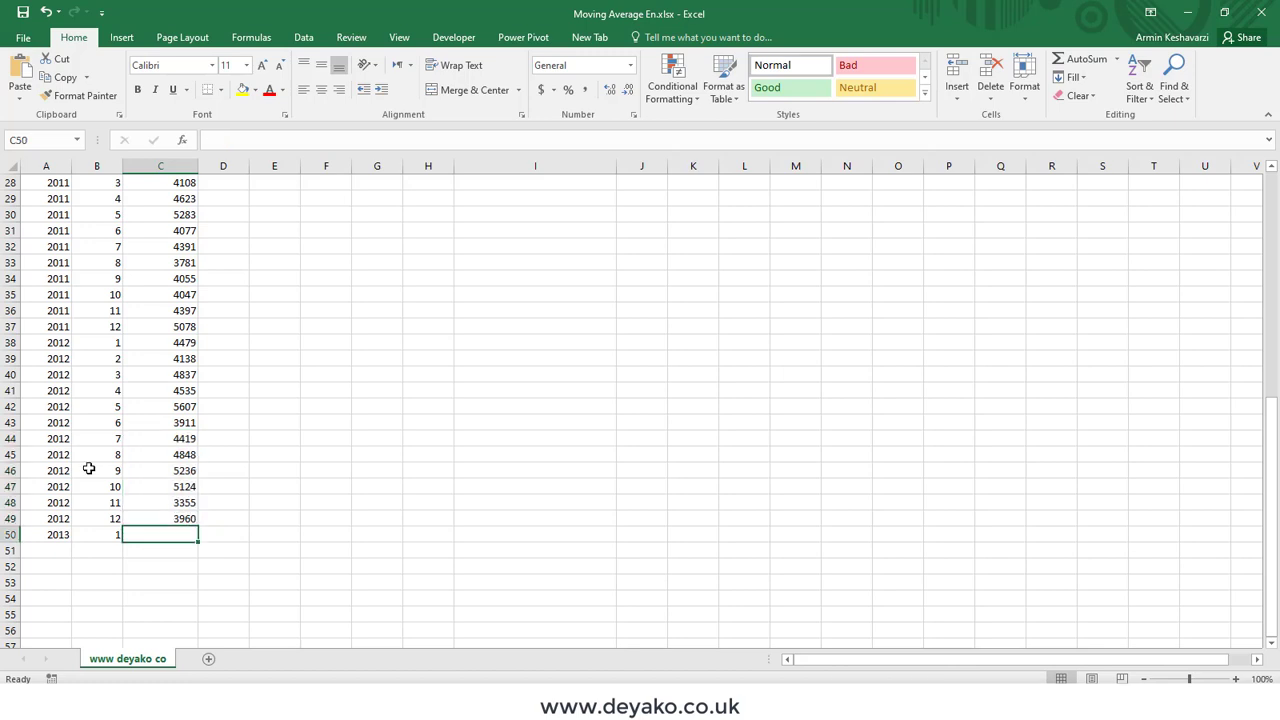
pyautogui.write('=aver')
pyautogui.doubleClick(182, 568)
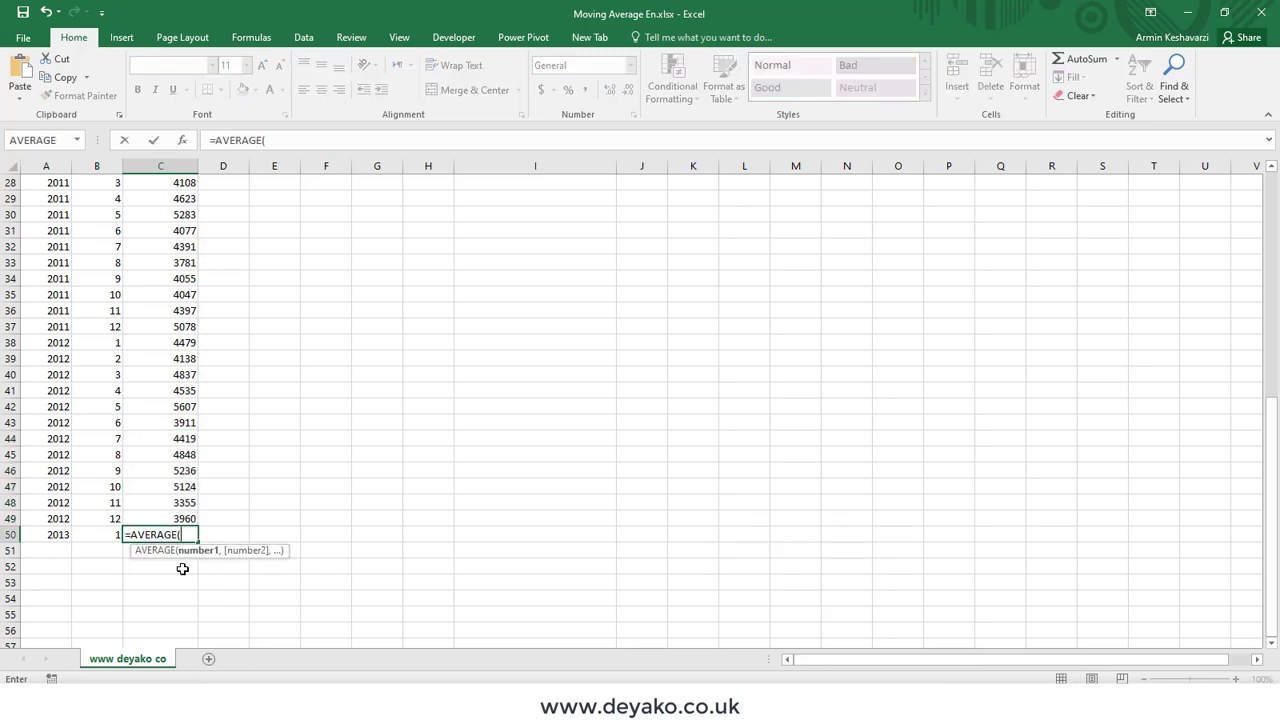
pyautogui.moveTo(184, 518); pyautogui.dragTo(185, 423)
pyautogui.write(')')
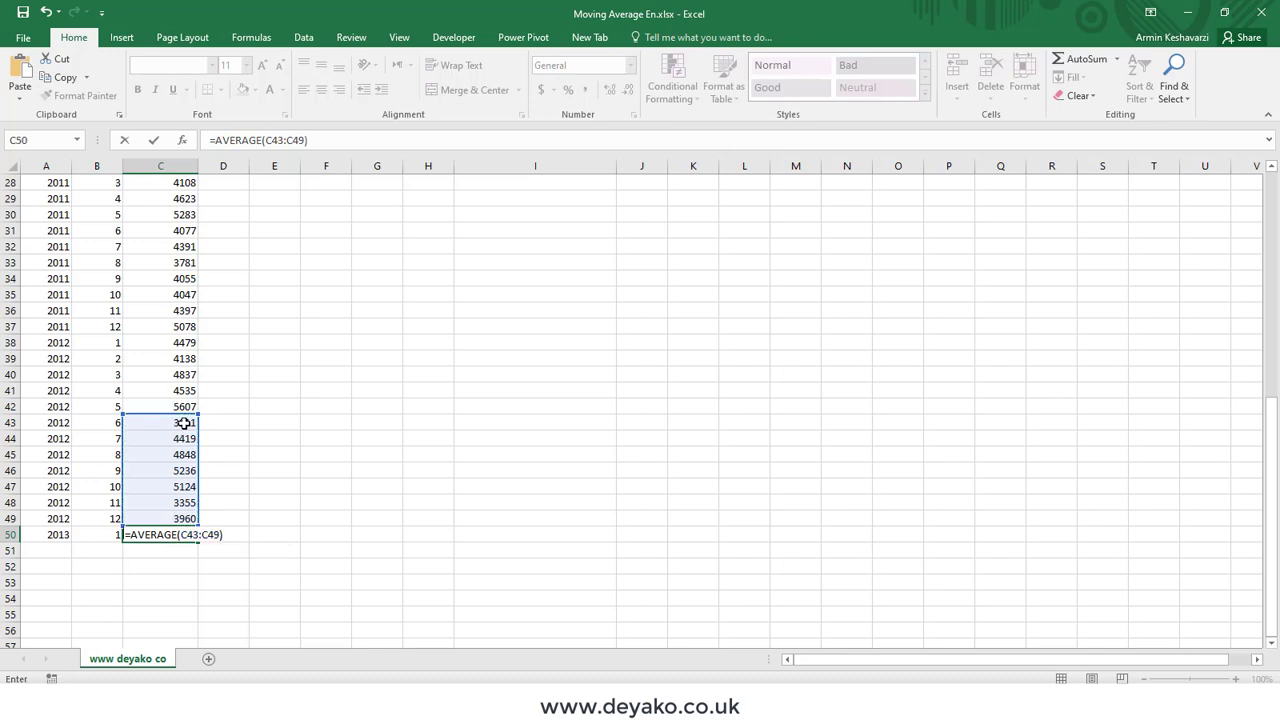
pyautogui.press('Return')
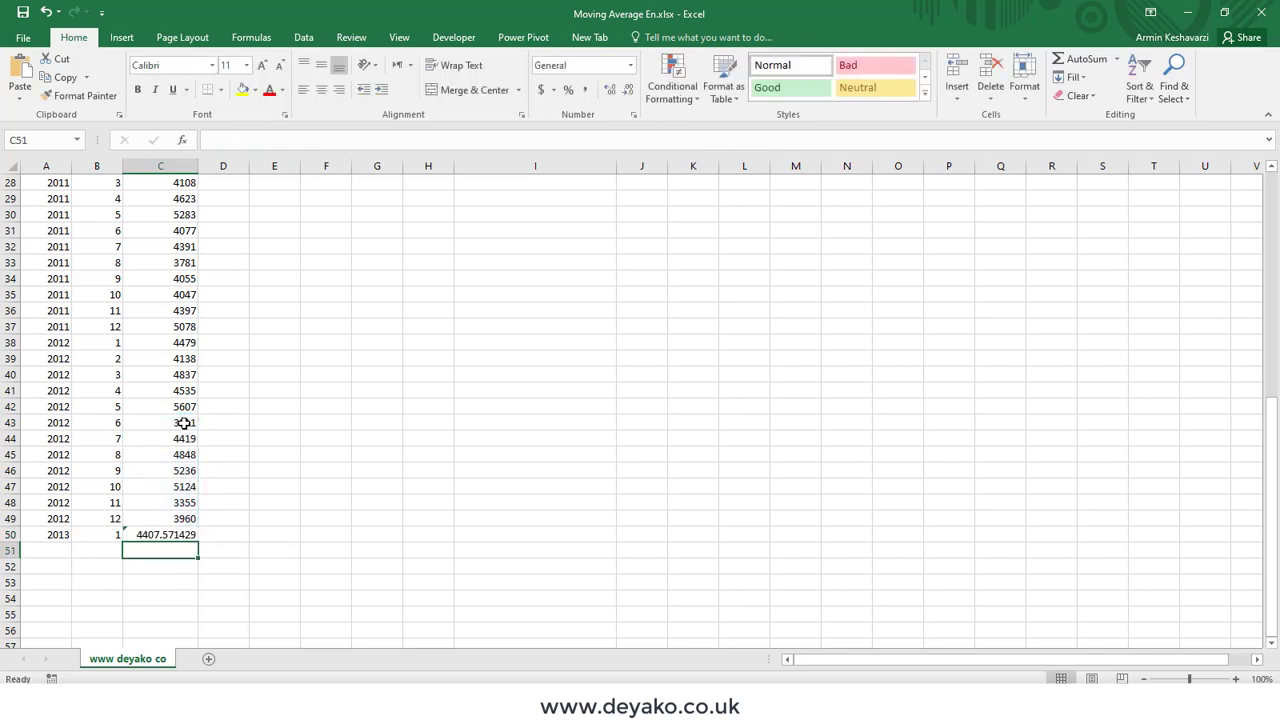
# Step: Inspect the range argument of the AVERAGE formula in C50
pyautogui.click(180, 530)
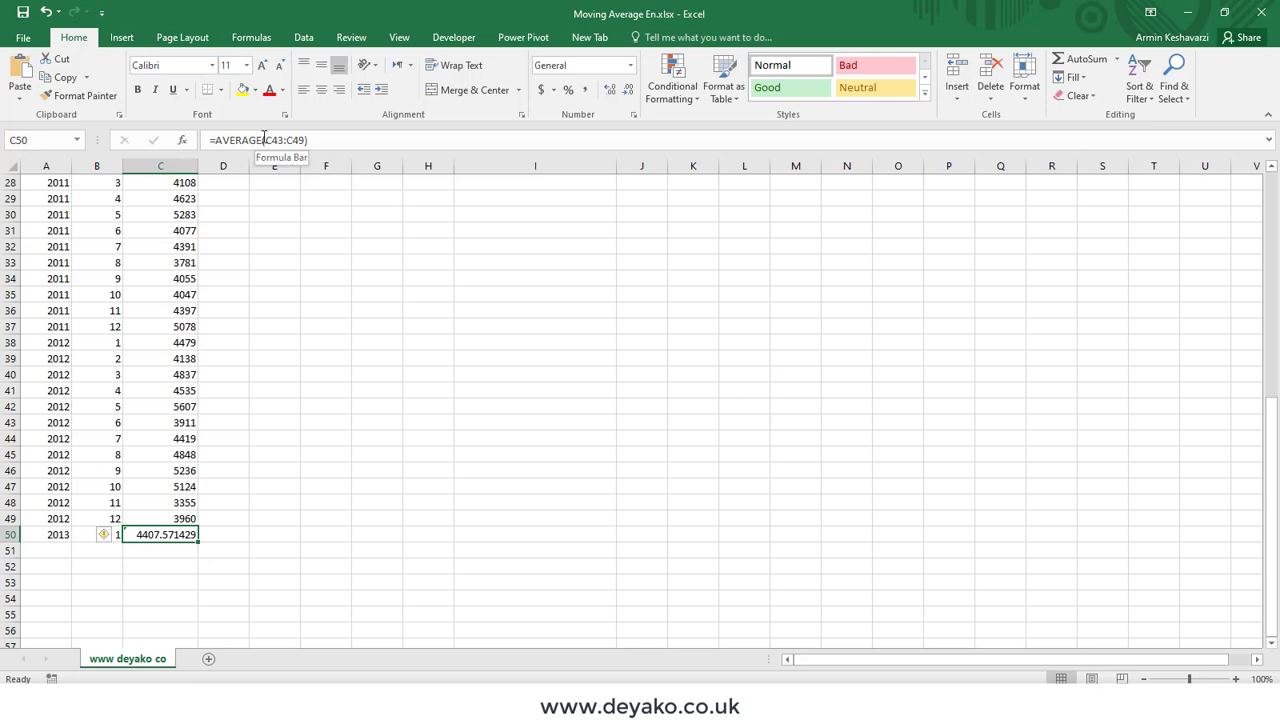
pyautogui.moveTo(263, 140); pyautogui.dragTo(307, 140)
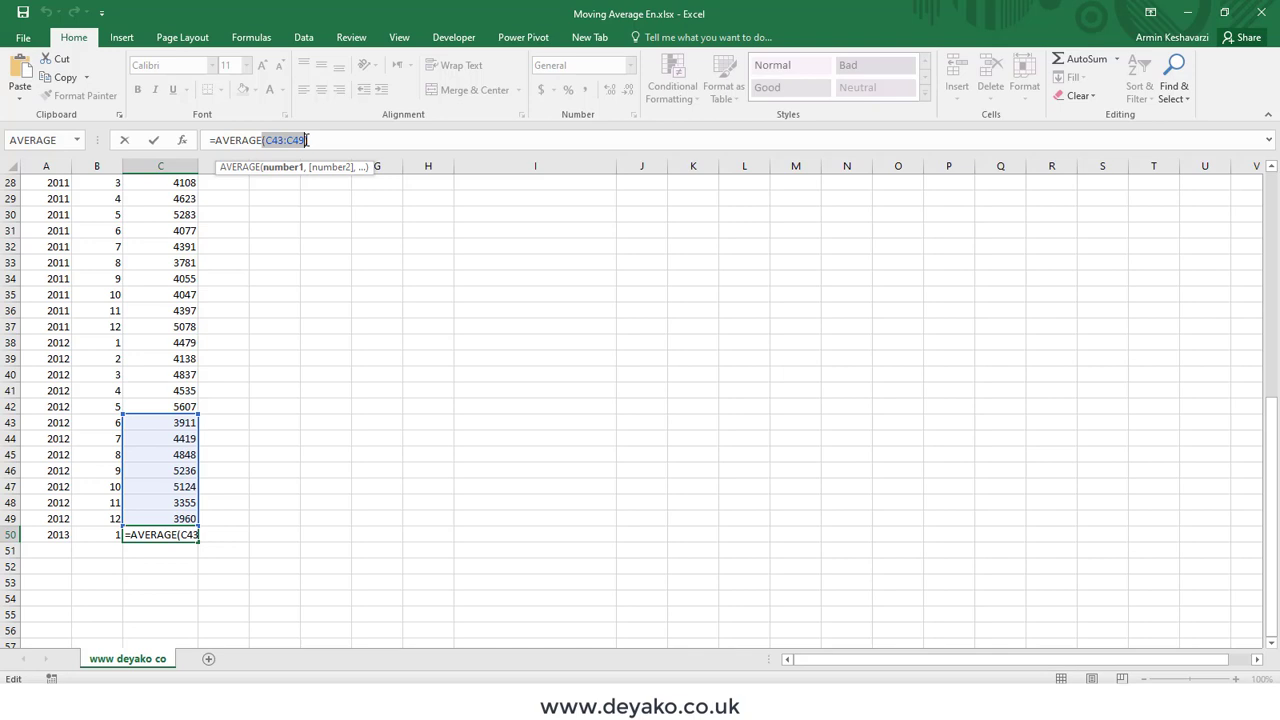
pyautogui.hotkey('ctrl', 'Return')
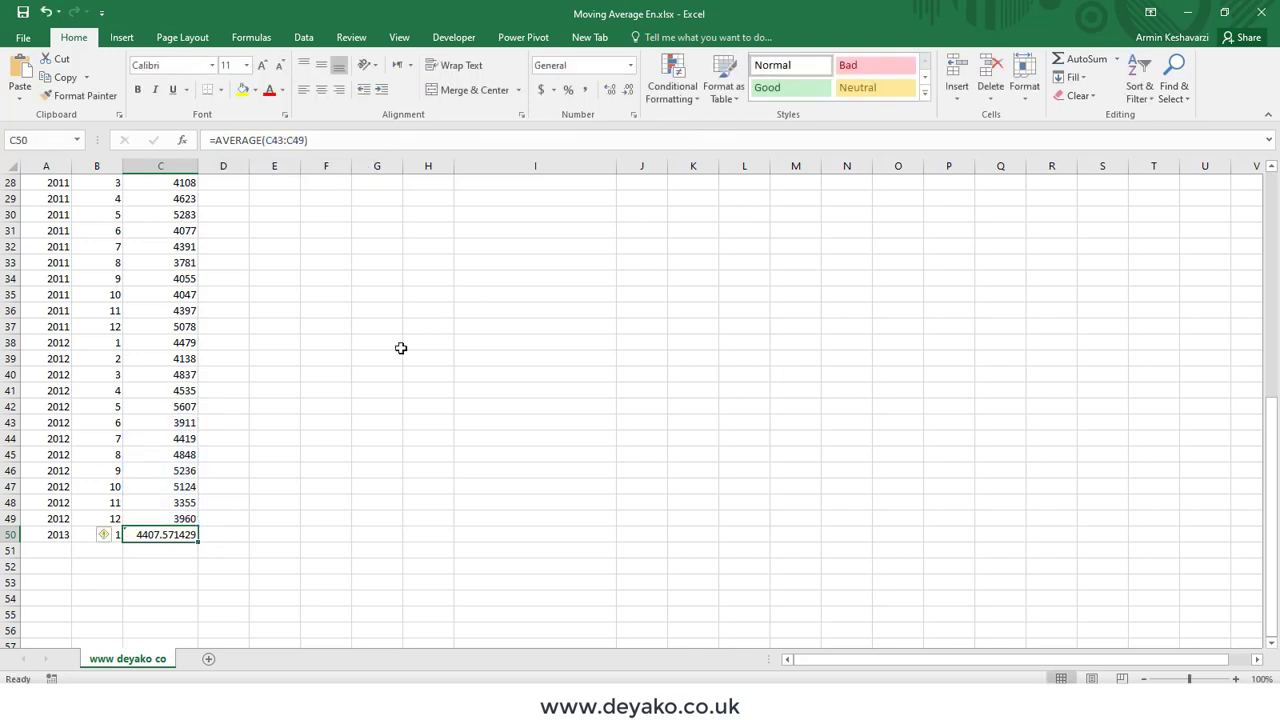
# Step: Clear the forecast formula in C50 and the year and month in A50:B50
pyautogui.press('Delete')
pyautogui.moveTo(50, 534); pyautogui.dragTo(98, 536)
pyautogui.press('Delete')
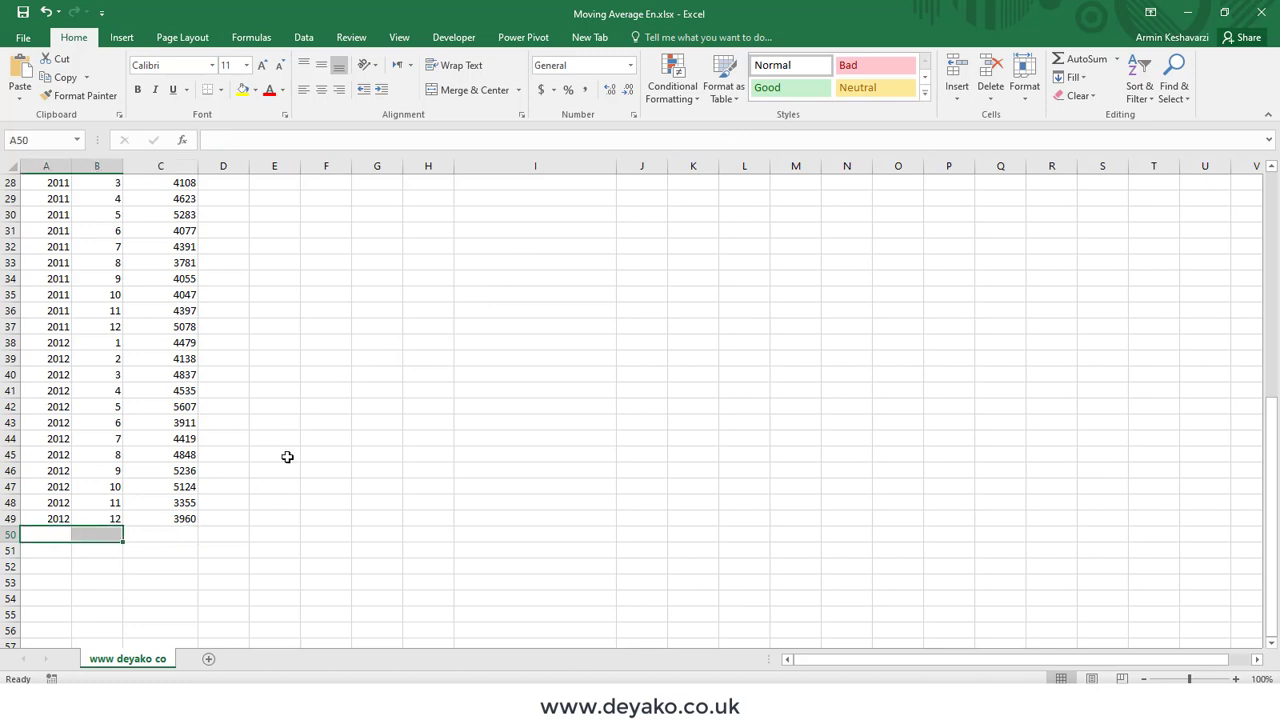
# Step: Start the Moving Average tool from the Data Analysis tools with cell D2 selected
pyautogui.scroll(9, 287, 457)
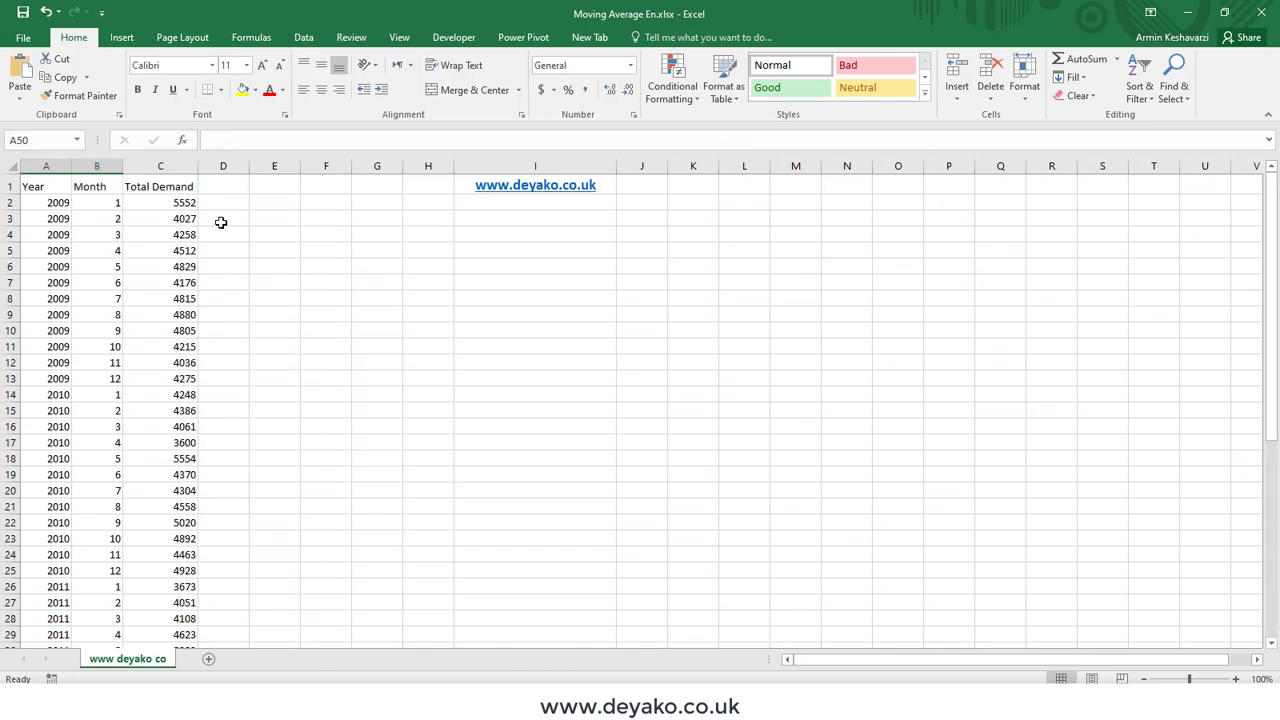
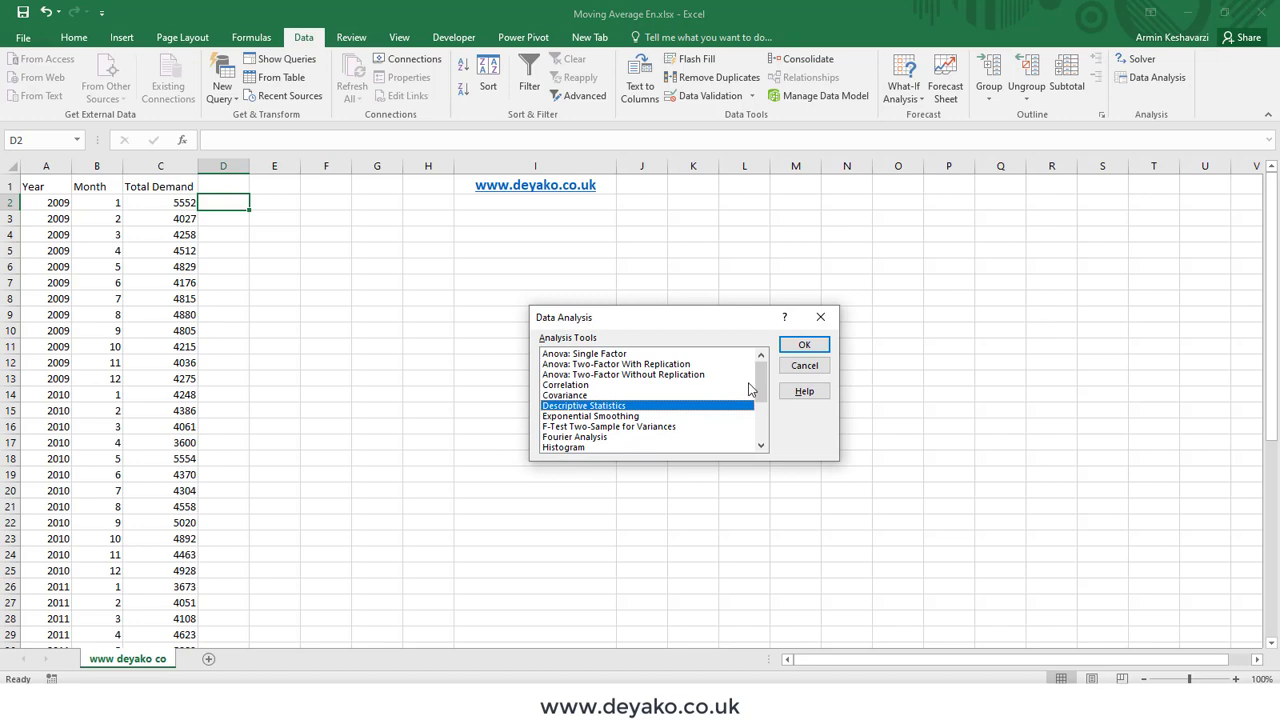
pyautogui.moveTo(753, 390); pyautogui.dragTo(755, 402)
pyautogui.click(565, 427)
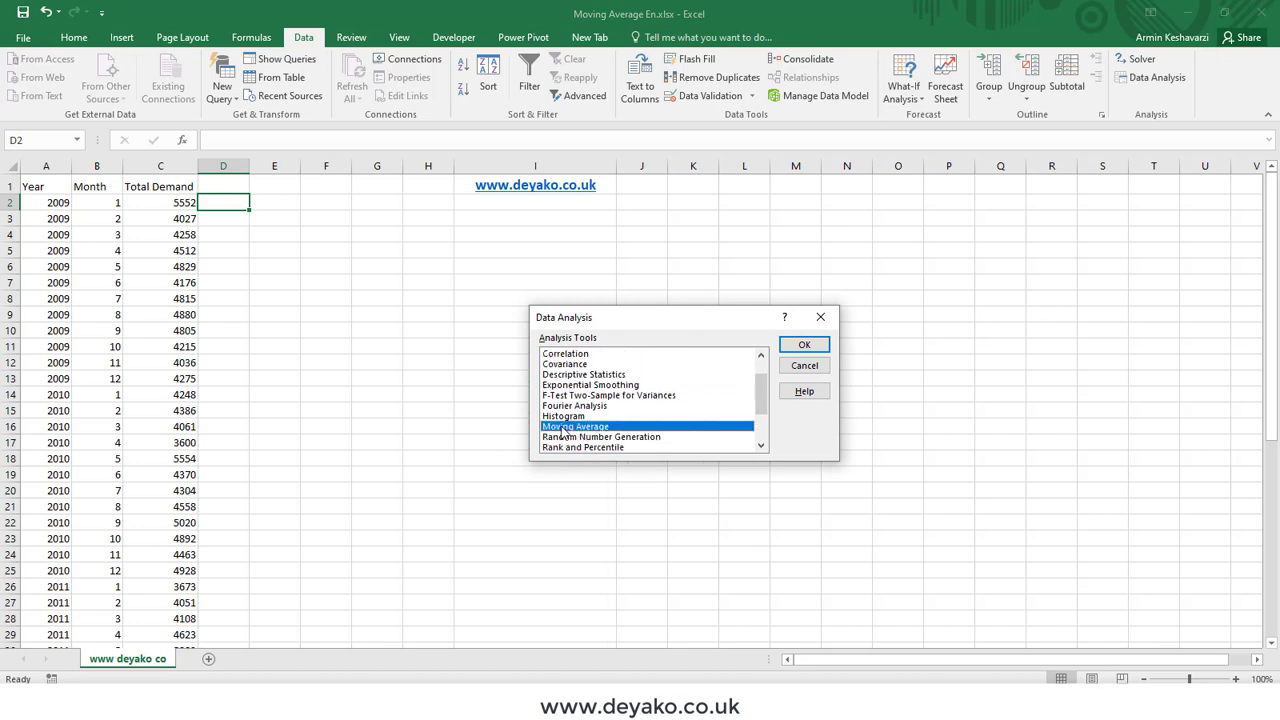
pyautogui.click(805, 345)
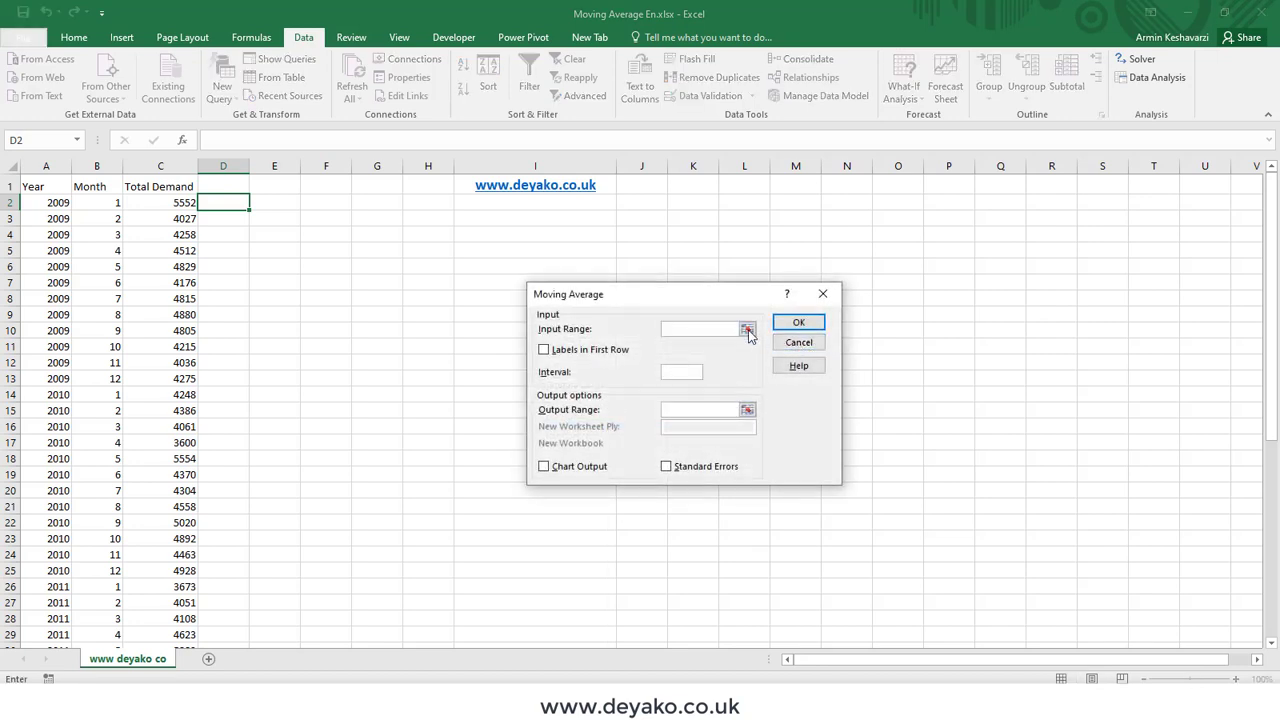
# Step: Set the moving average input range to the Total Demand values in C2:C49, leaving out the header
pyautogui.click(175, 202)
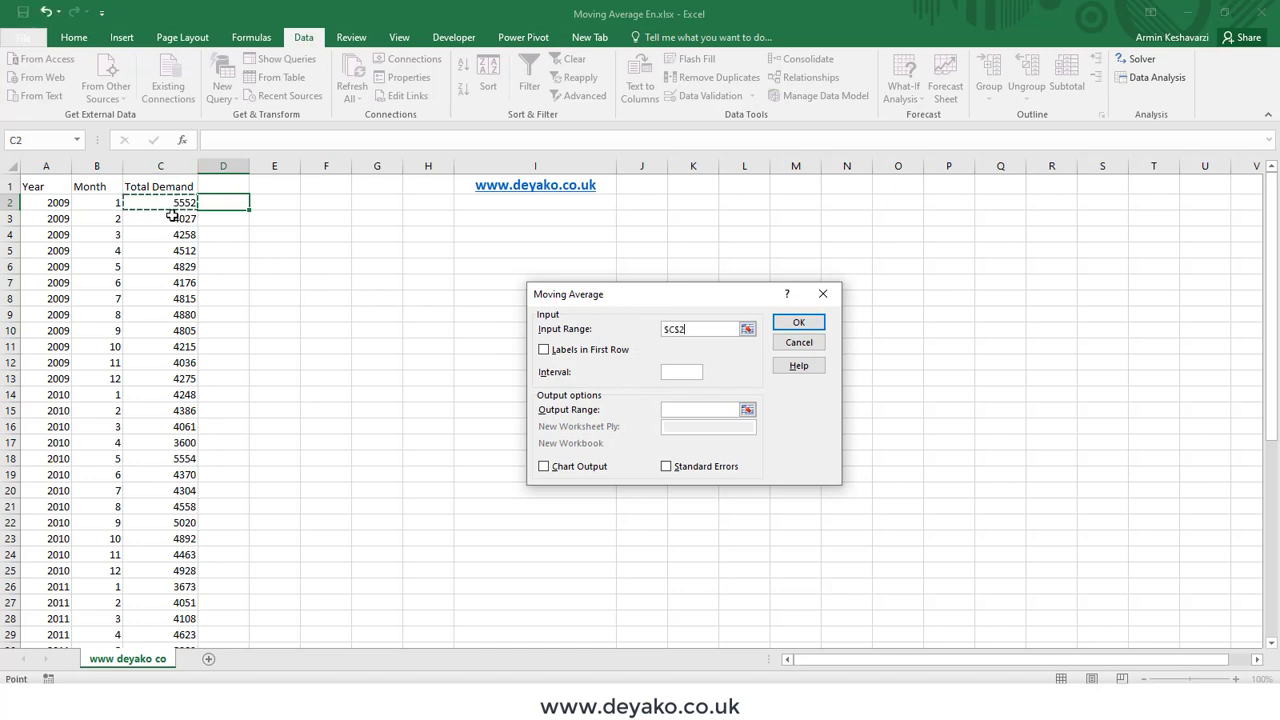
pyautogui.click(175, 187)
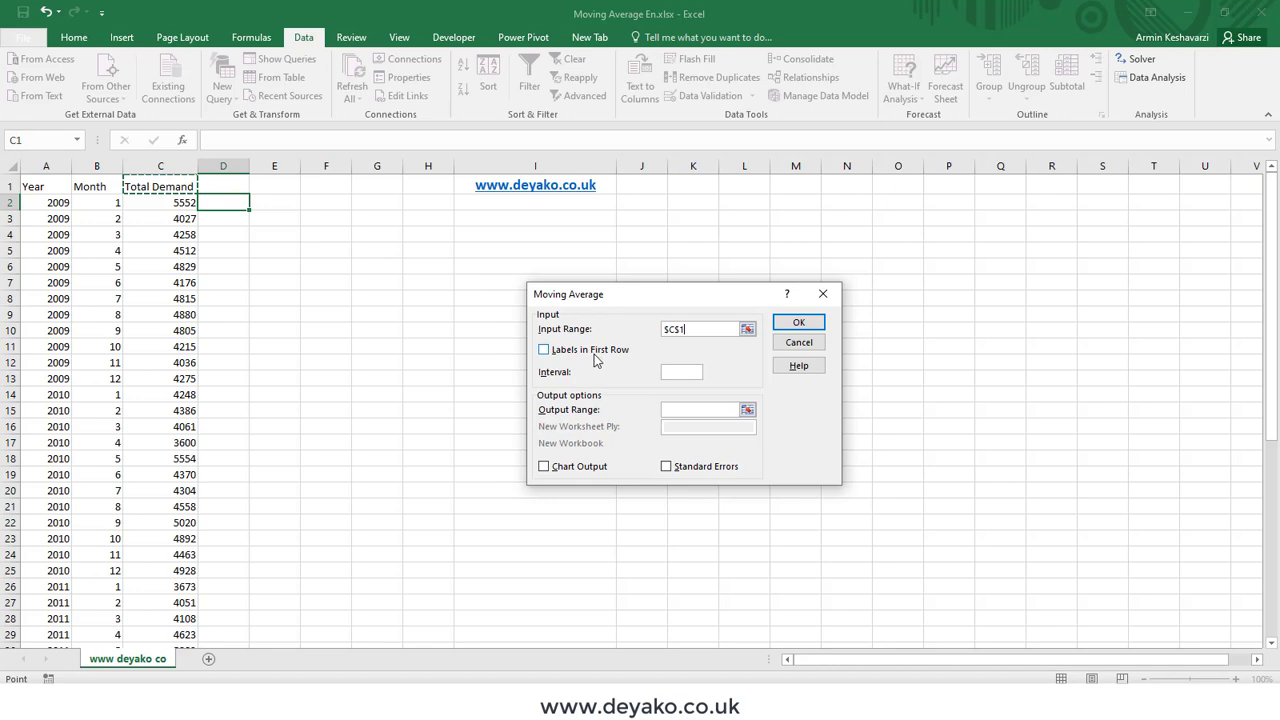
pyautogui.click(175, 202)
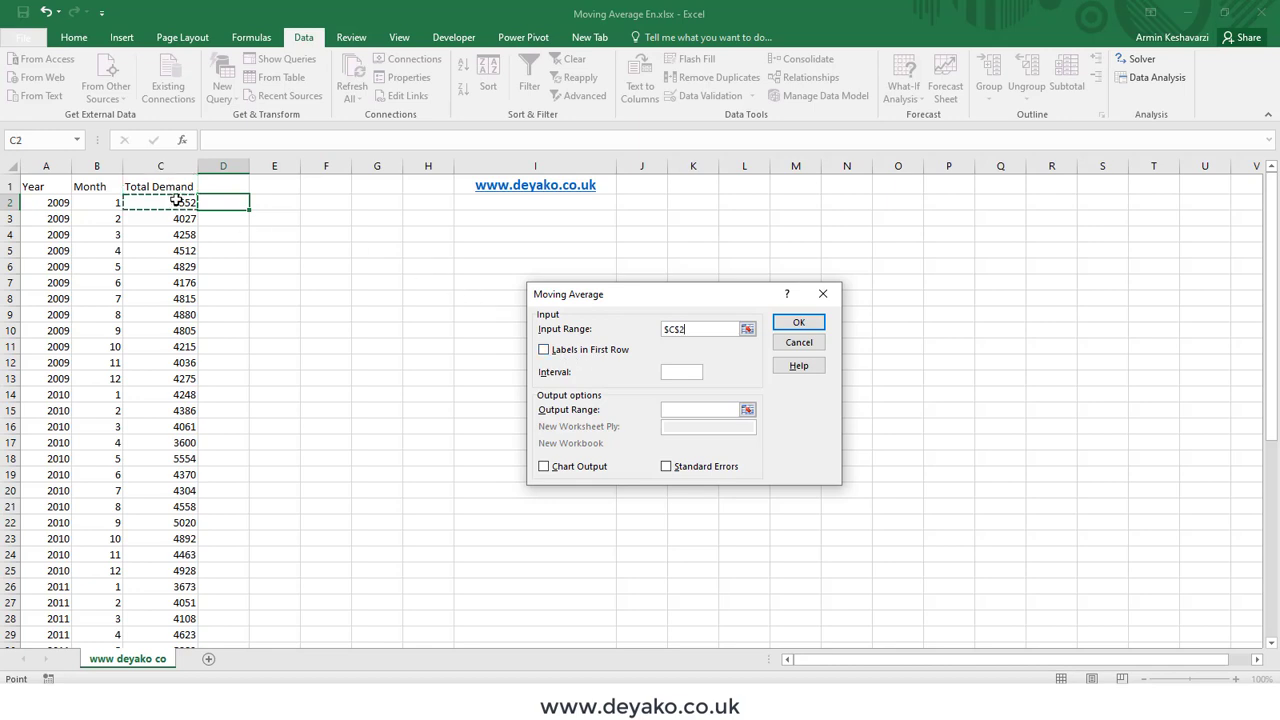
pyautogui.hotkey('ctrl', 'shift', 'Down')
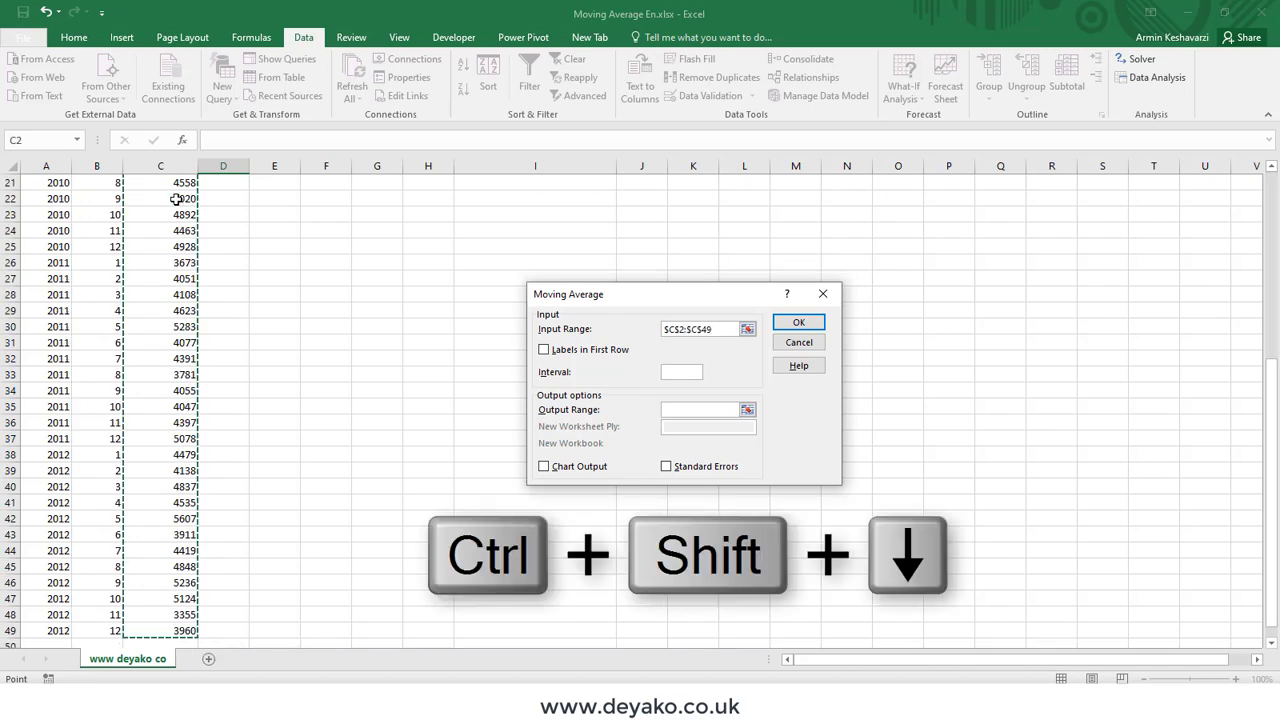
pyautogui.scroll(1, 184, 530)
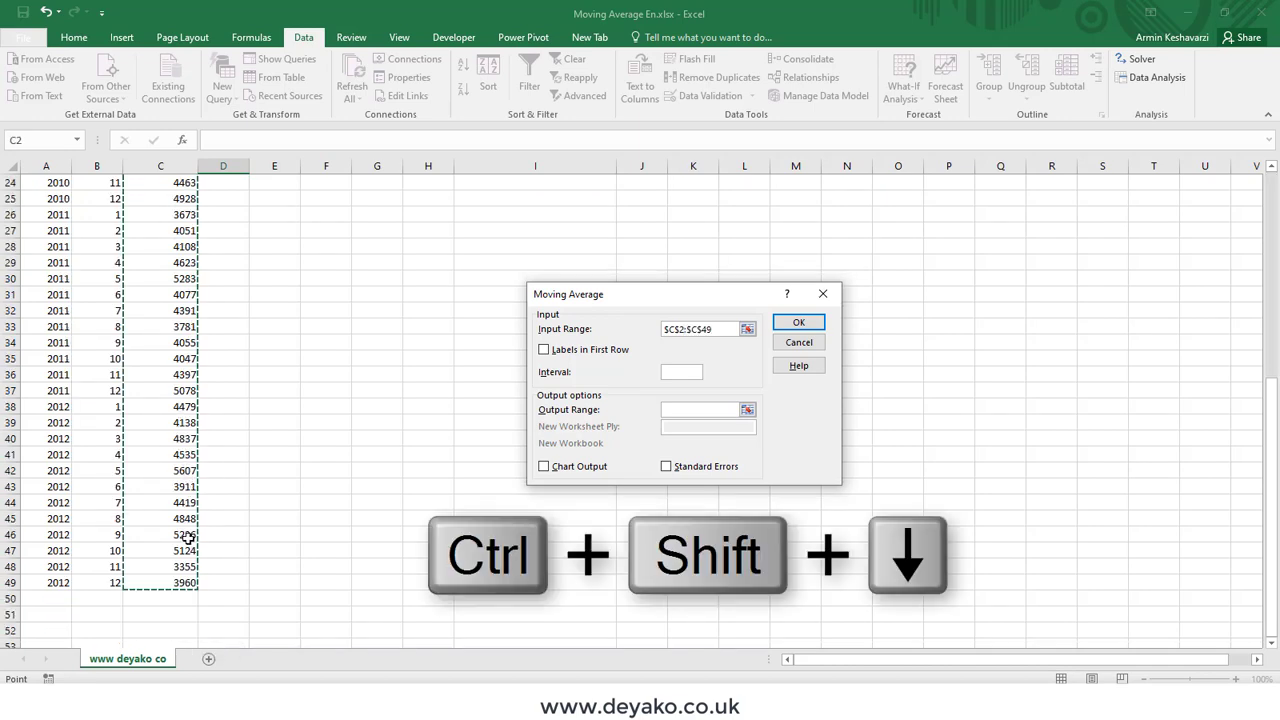
pyautogui.scroll(6, 186, 495)
pyautogui.scroll(-11, 160, 300)
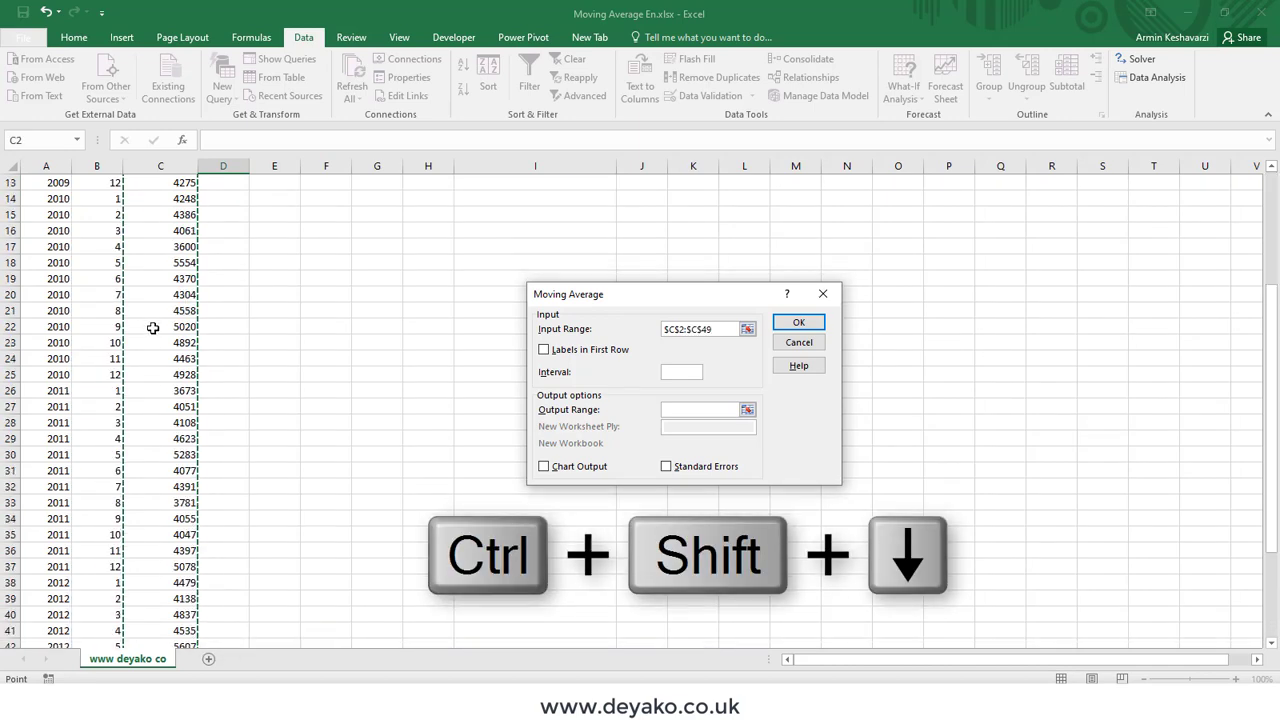
pyautogui.scroll(9, 206, 404)
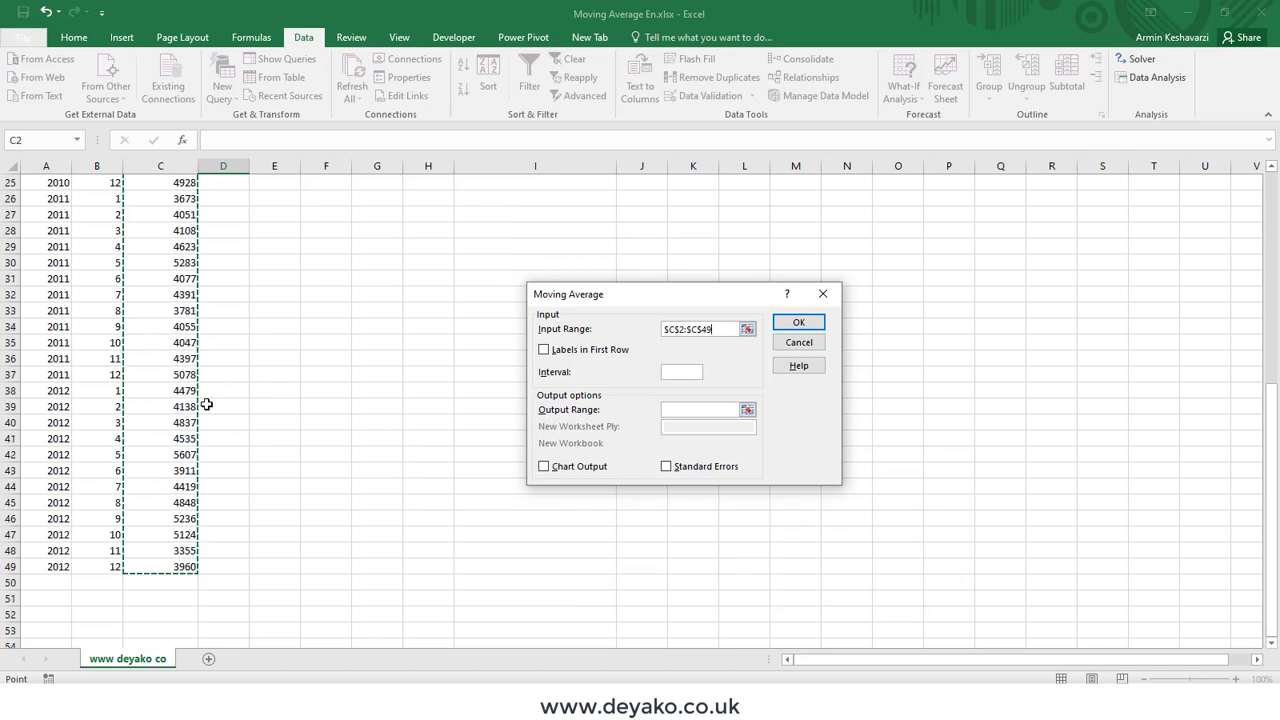
pyautogui.scroll(2, 206, 404)
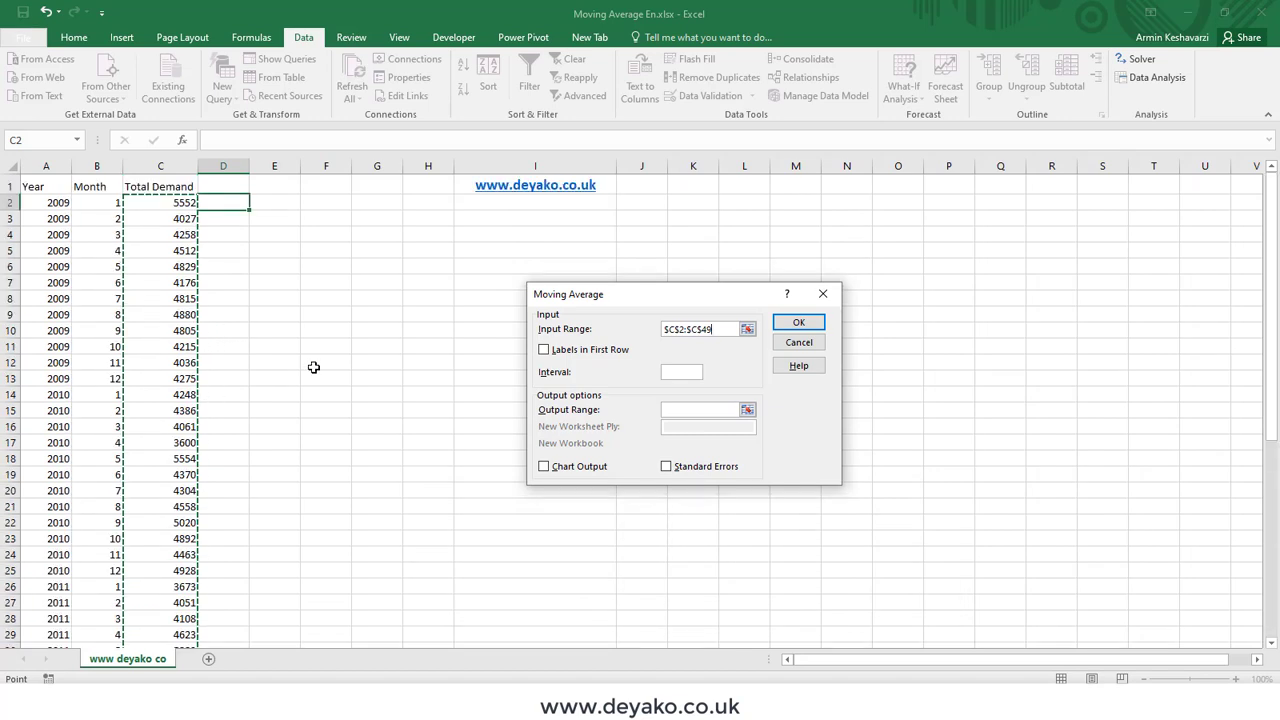
# Step: Run the moving average with interval 3 and output range starting at D2, including Chart Output and Standard Errors
pyautogui.click(676, 375)
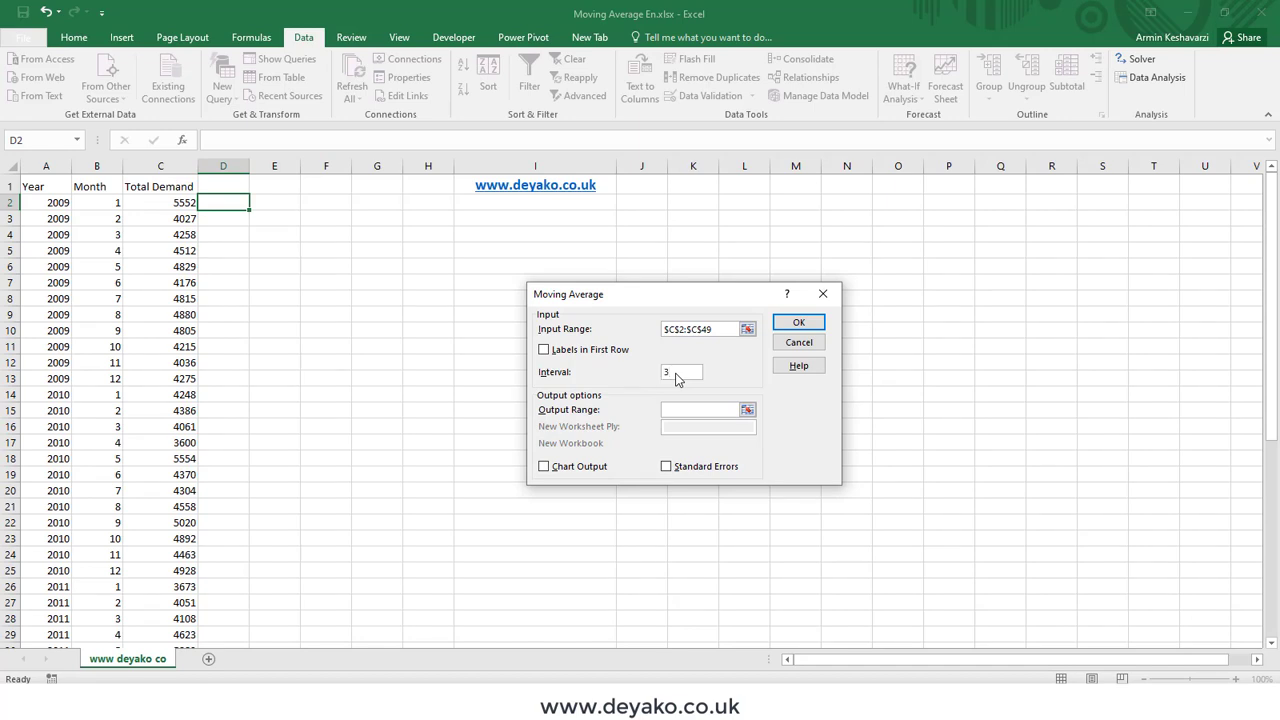
pyautogui.click(685, 413)
pyautogui.click(232, 203)
pyautogui.click(550, 468)
pyautogui.click(719, 470)
pyautogui.click(797, 325)
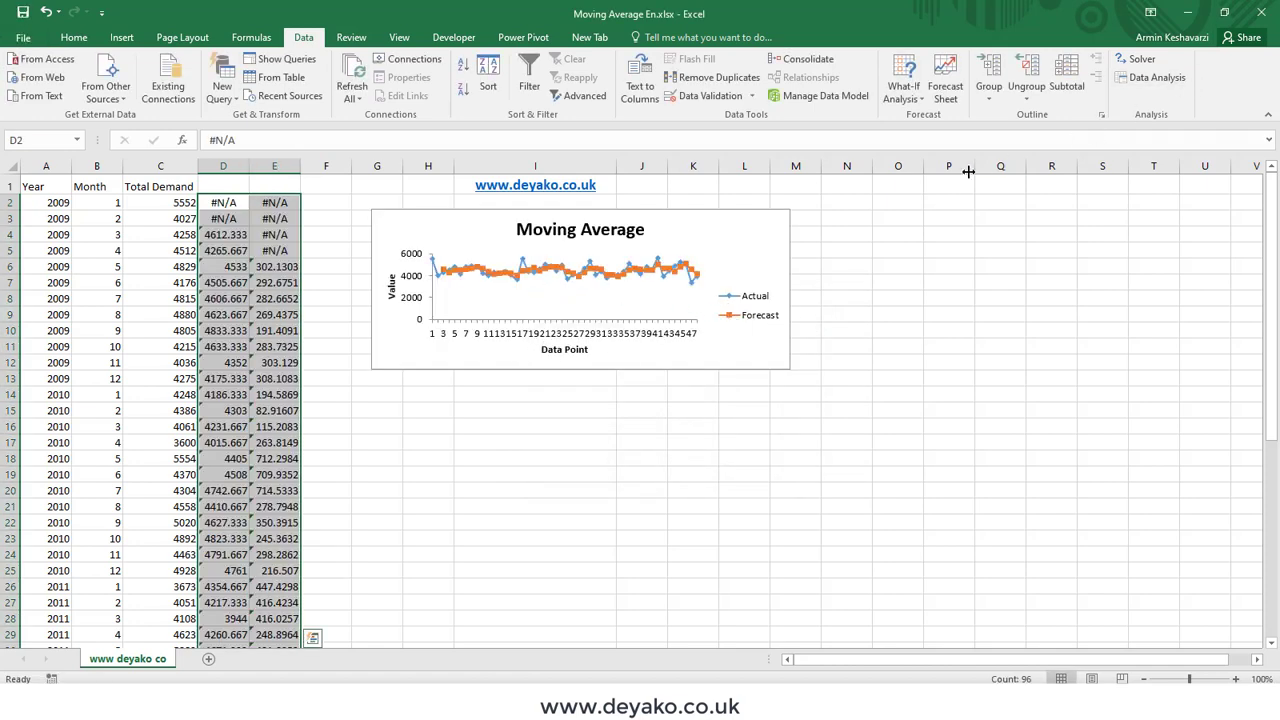
# Step: Label the moving average column PD 3 in D1 and the standard error column ST 3 in E1
pyautogui.click(231, 188)
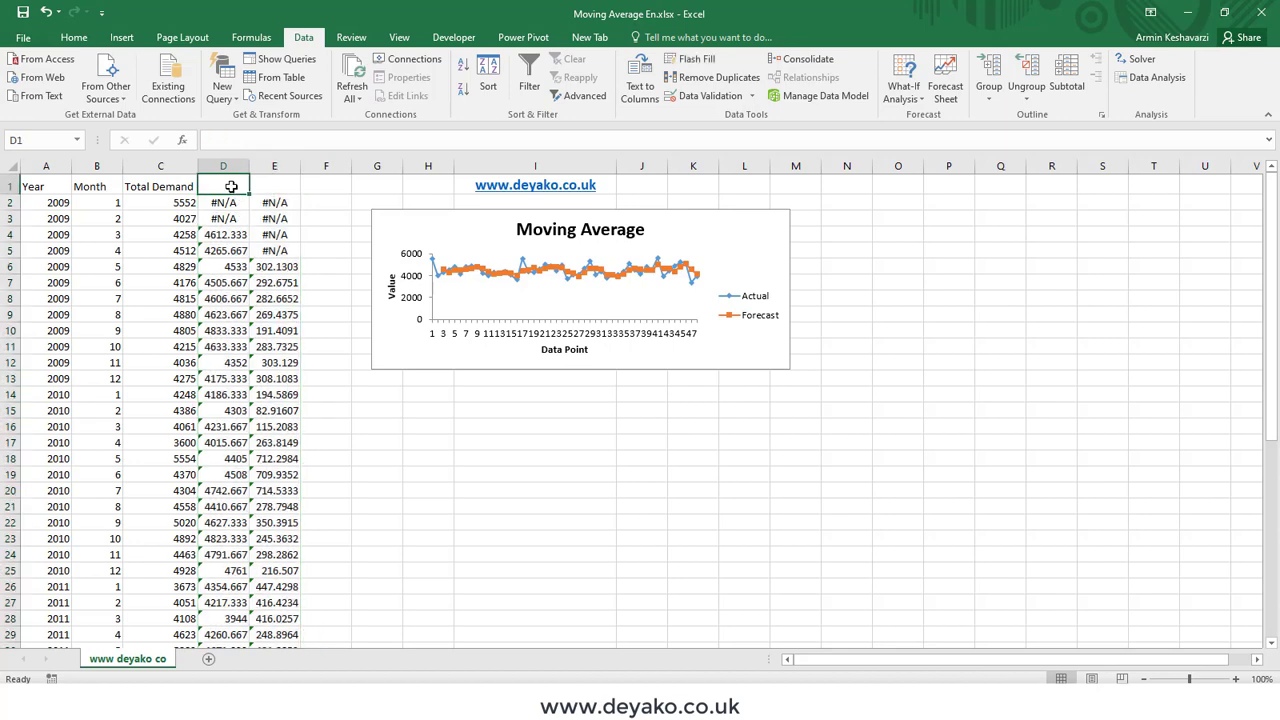
pyautogui.write('P')
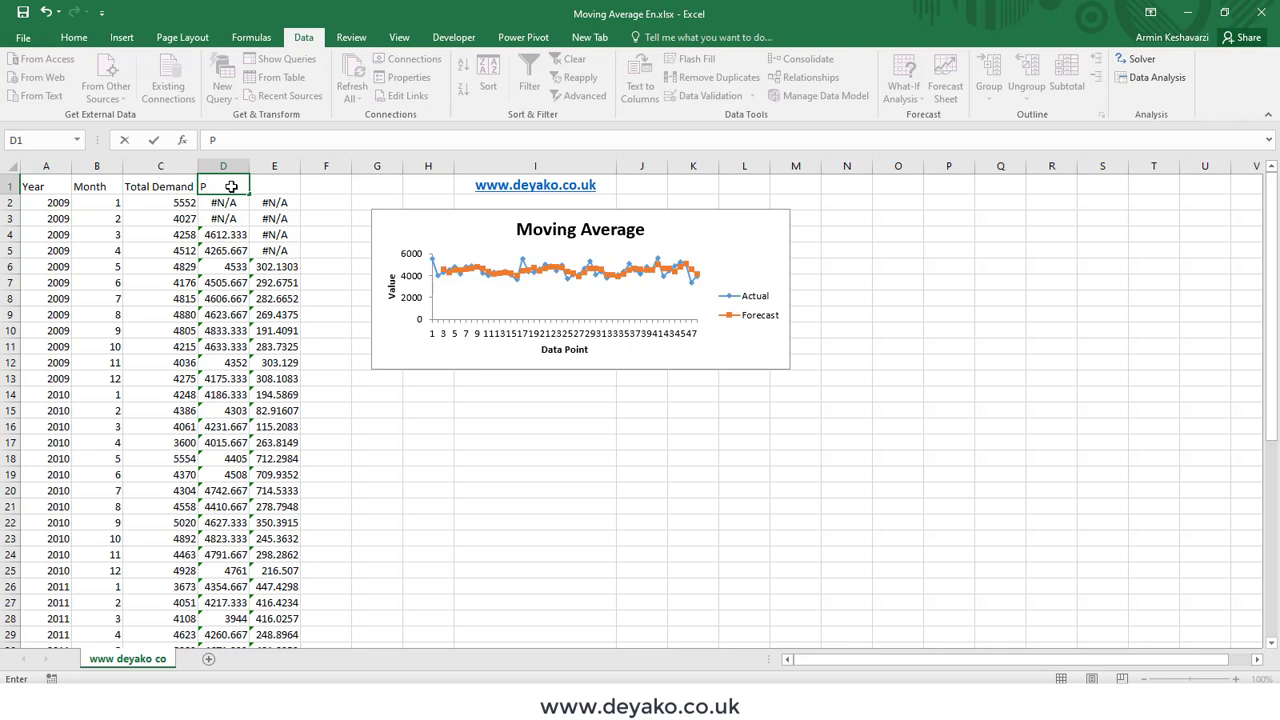
pyautogui.write('D 3')
pyautogui.press('Return')
pyautogui.click(268, 182)
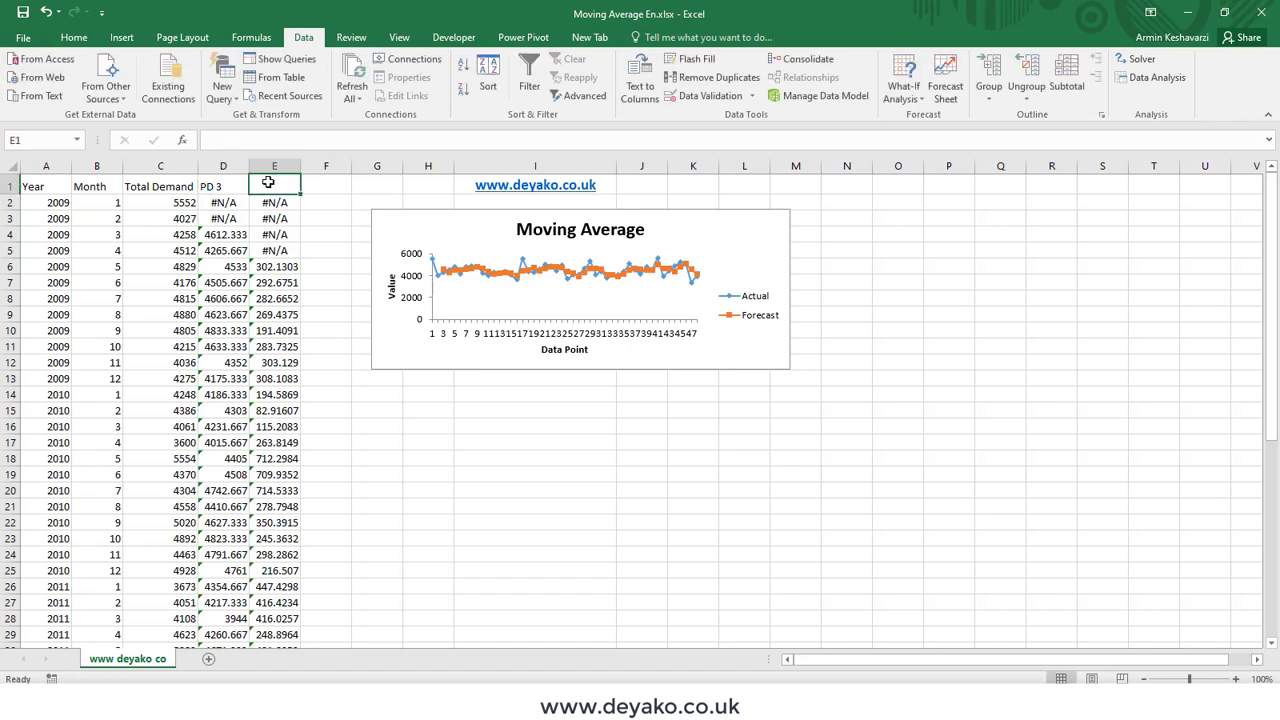
pyautogui.write('ST')
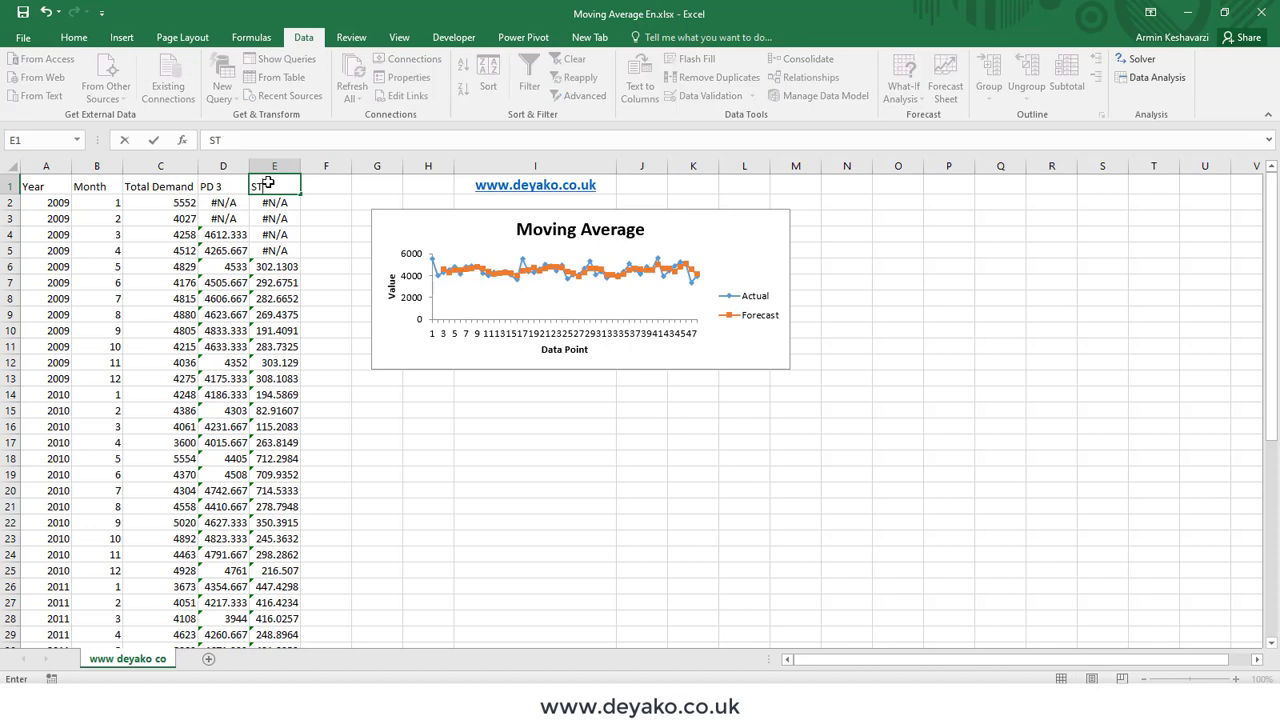
pyautogui.press('Return')
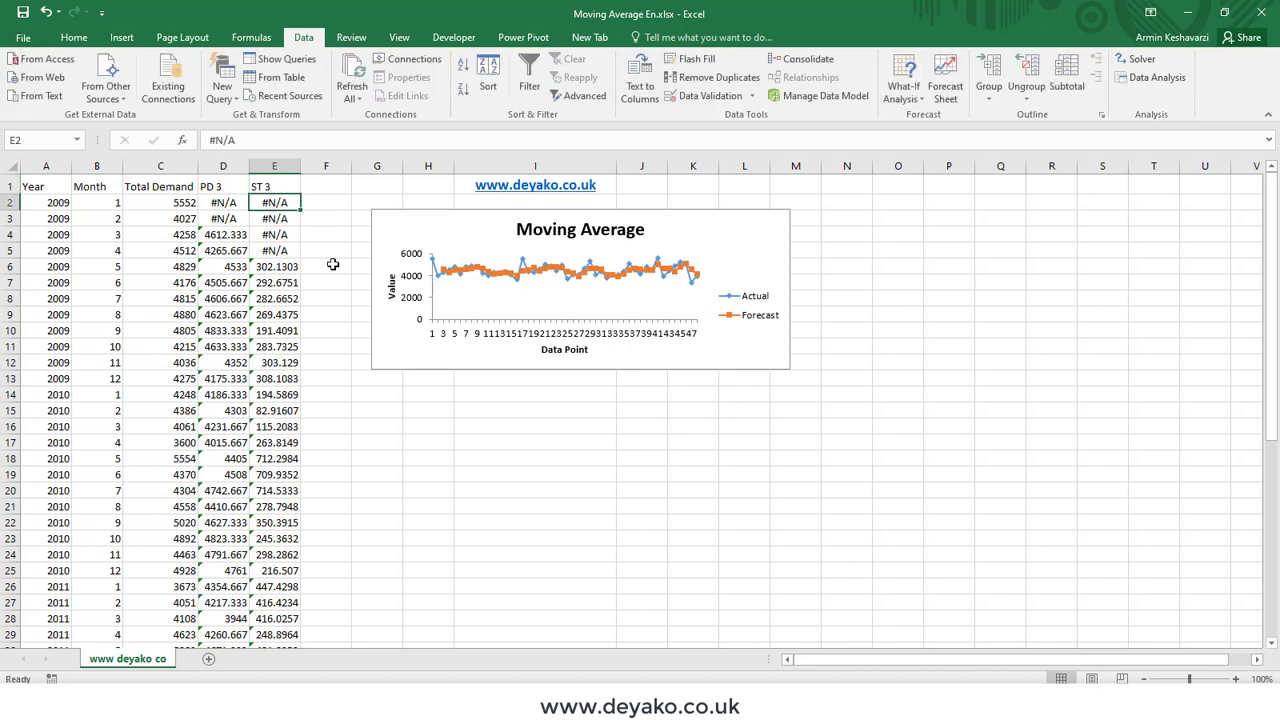
# Step: Enlarge the Moving Average chart to extend to about column P and row 23
pyautogui.click(392, 213)
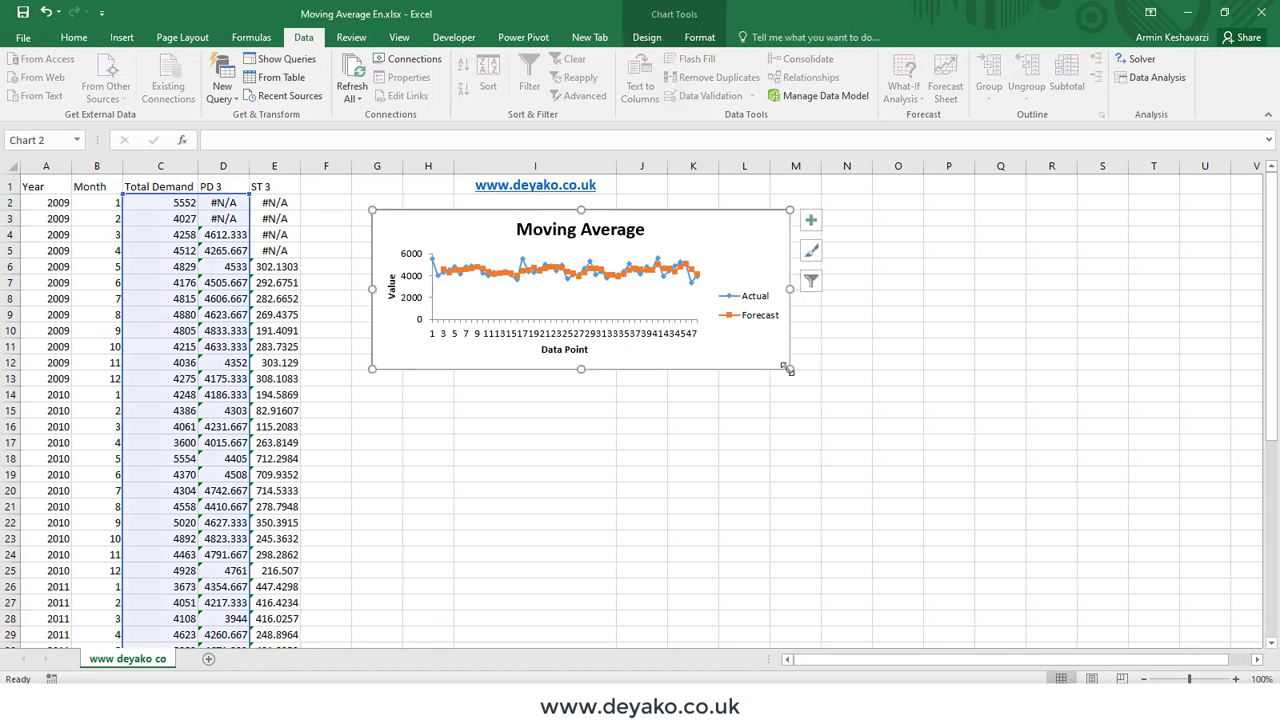
pyautogui.moveTo(790, 369); pyautogui.dragTo(1013, 535)
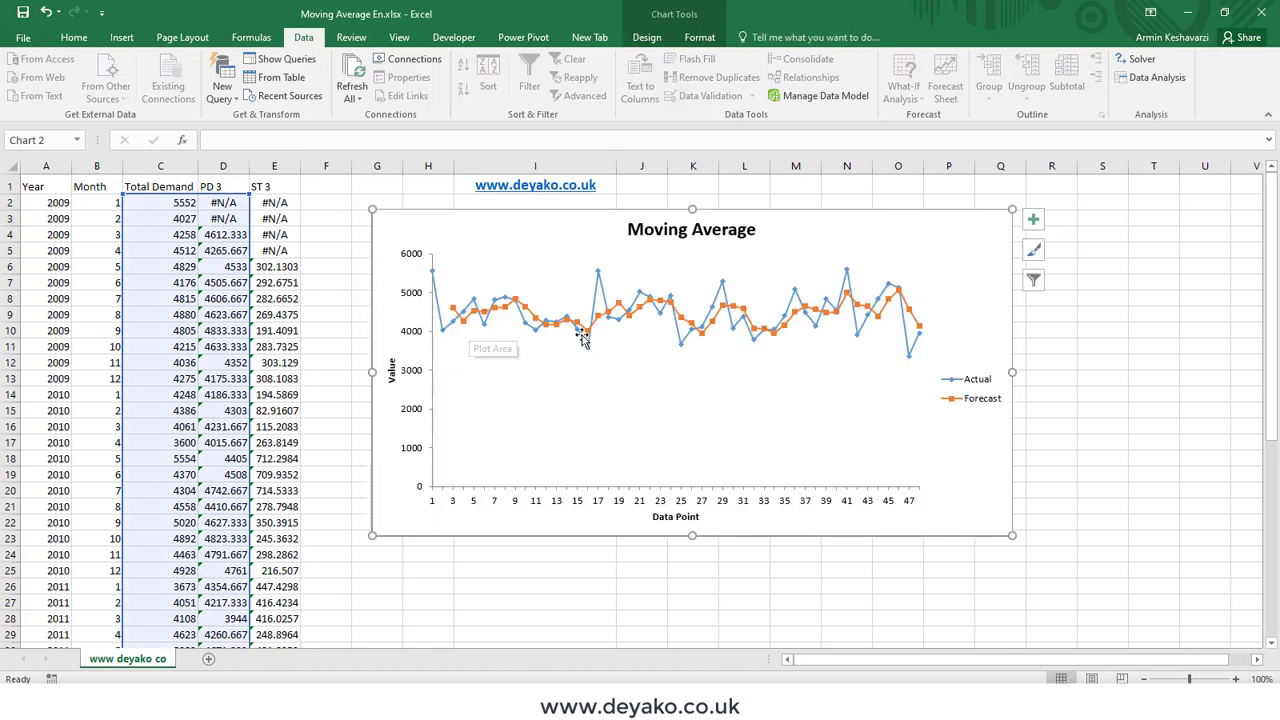
pyautogui.moveTo(731, 322)
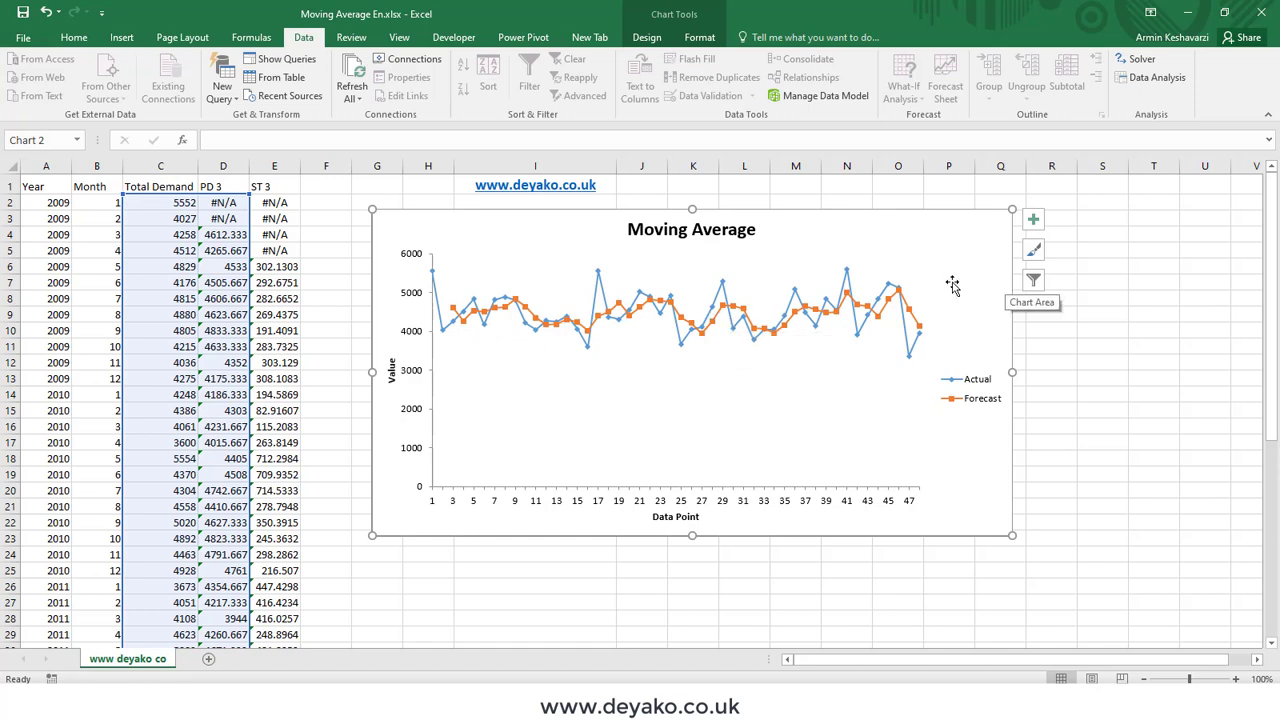
# Step: Examine the first two PD 3 cells, D2:D3, and the cell range used by the AVERAGE formula in D4
pyautogui.click(280, 206)
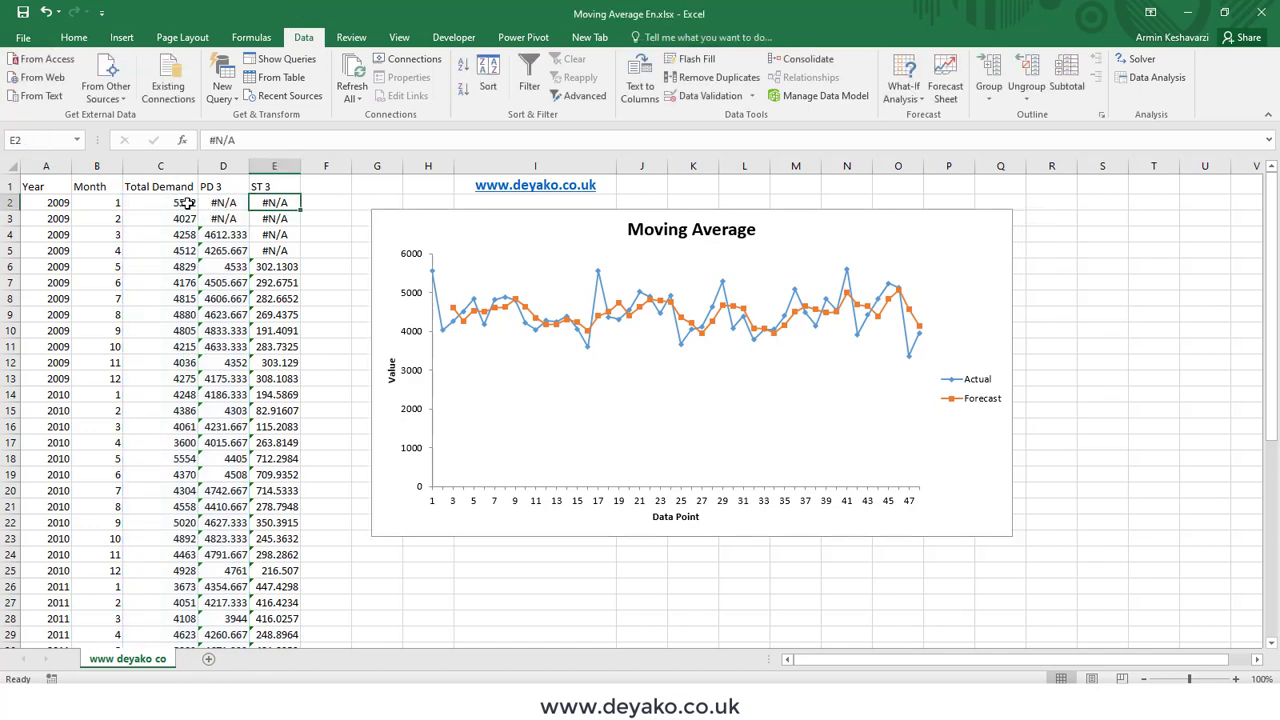
pyautogui.moveTo(232, 203); pyautogui.dragTo(236, 222)
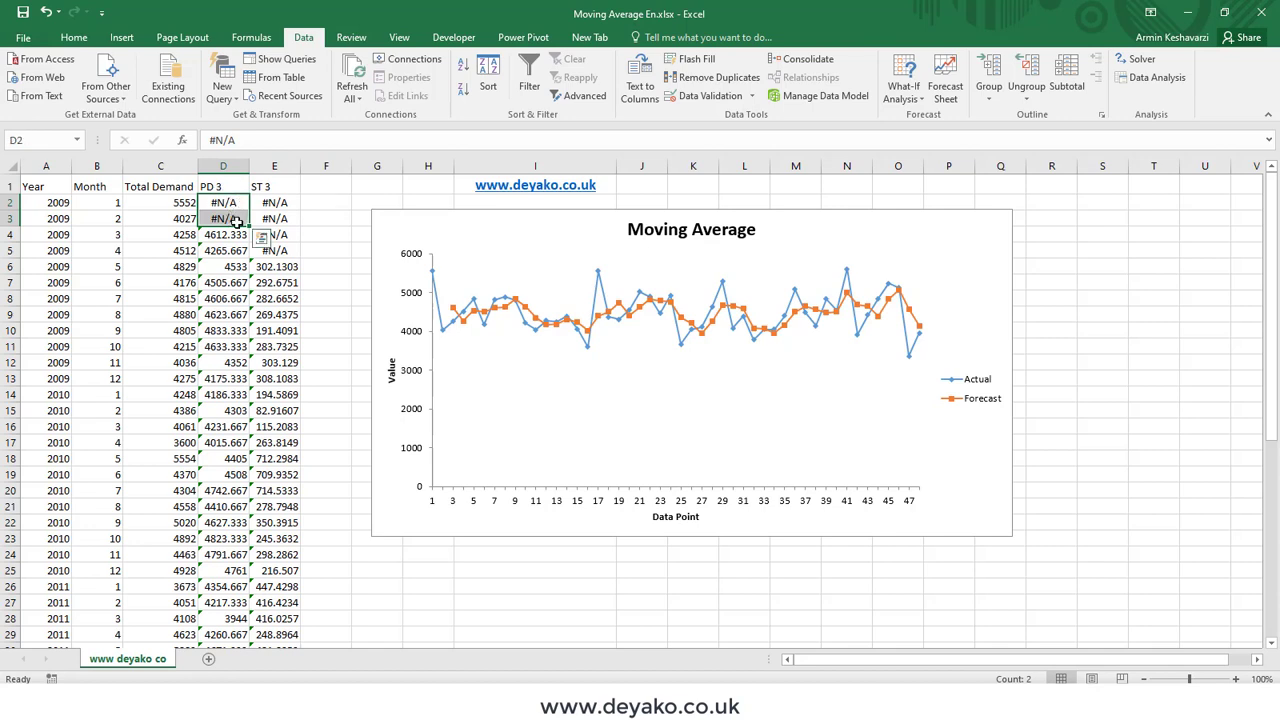
pyautogui.click(230, 234)
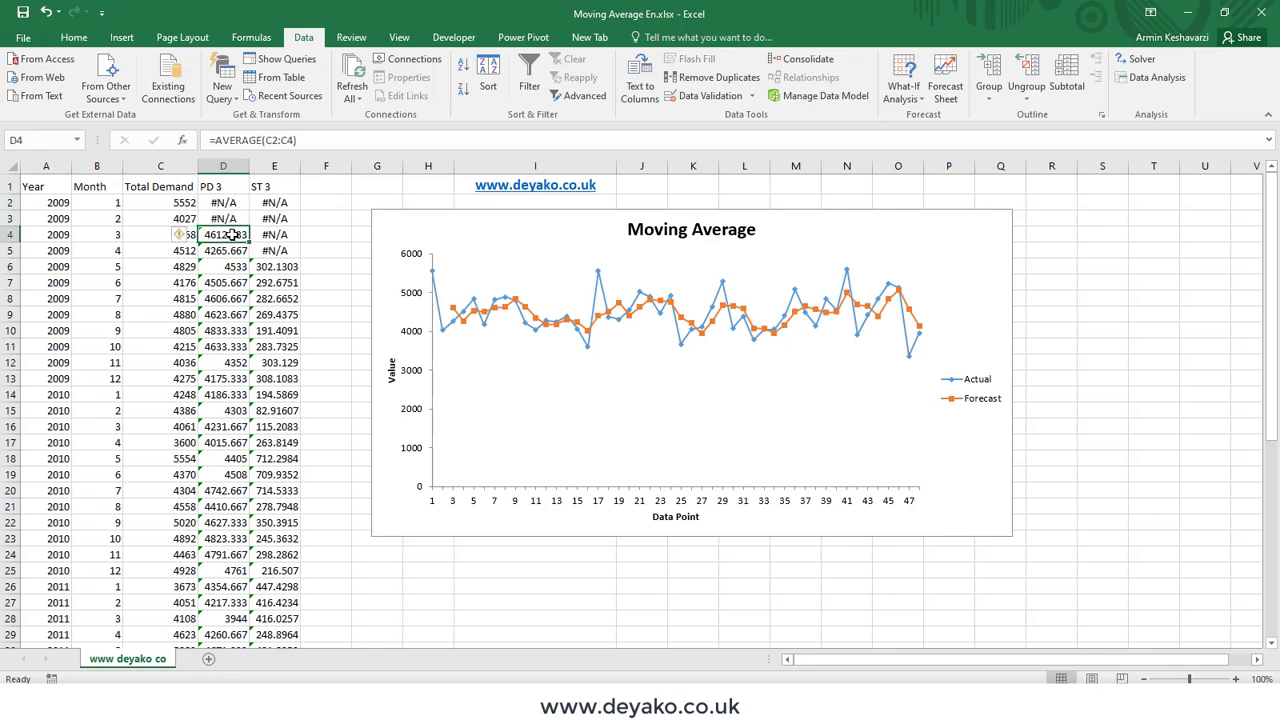
pyautogui.click(269, 142)
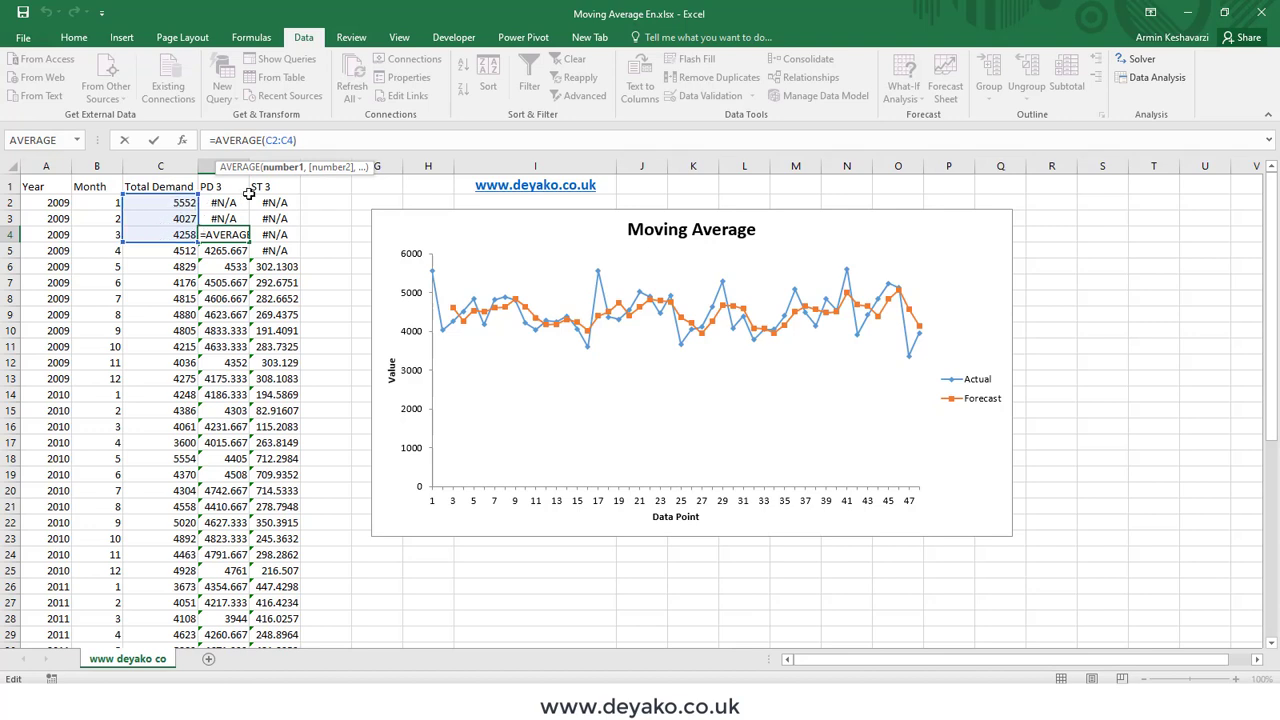
pyautogui.hotkey('ctrl', 'Return')
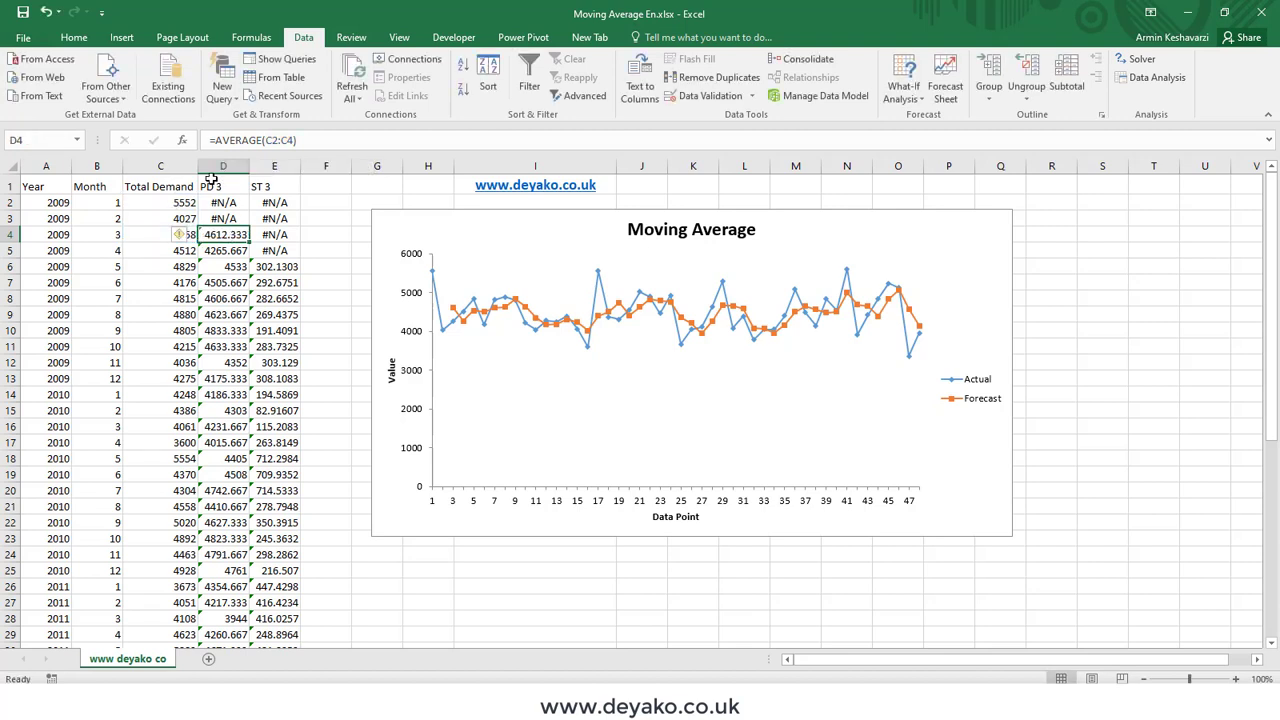
pyautogui.click(276, 140)
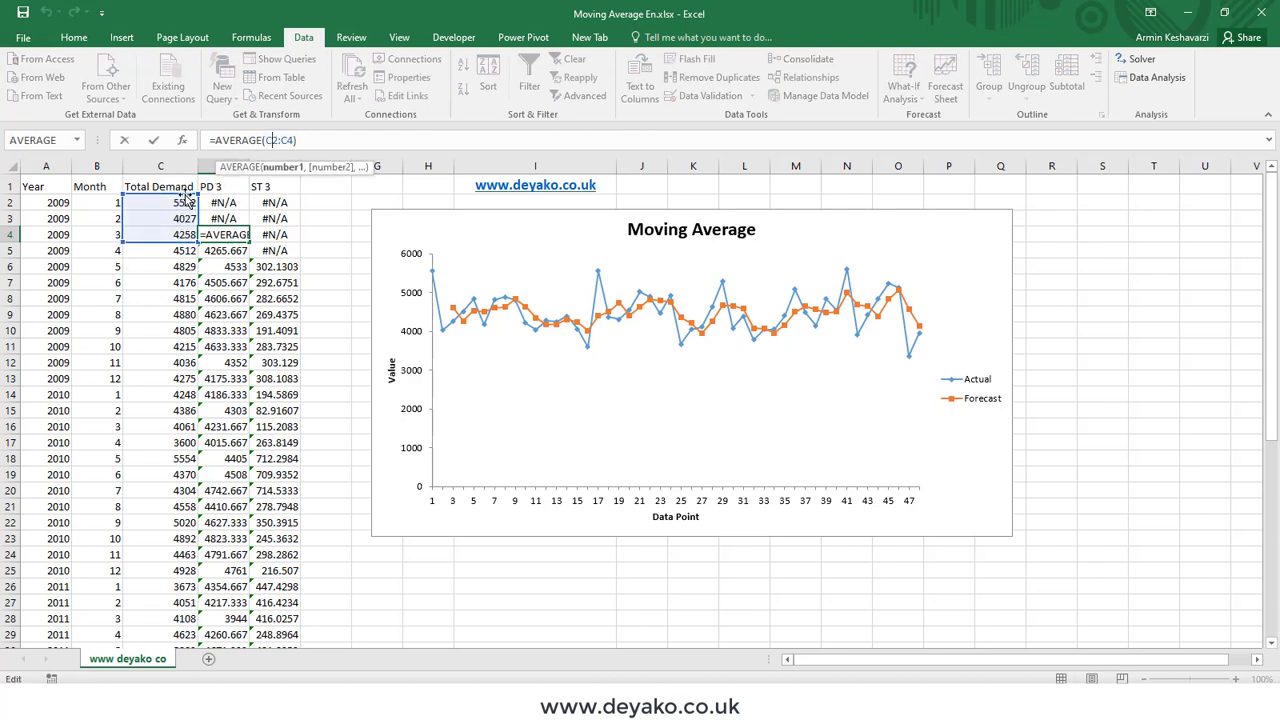
pyautogui.press('Escape')
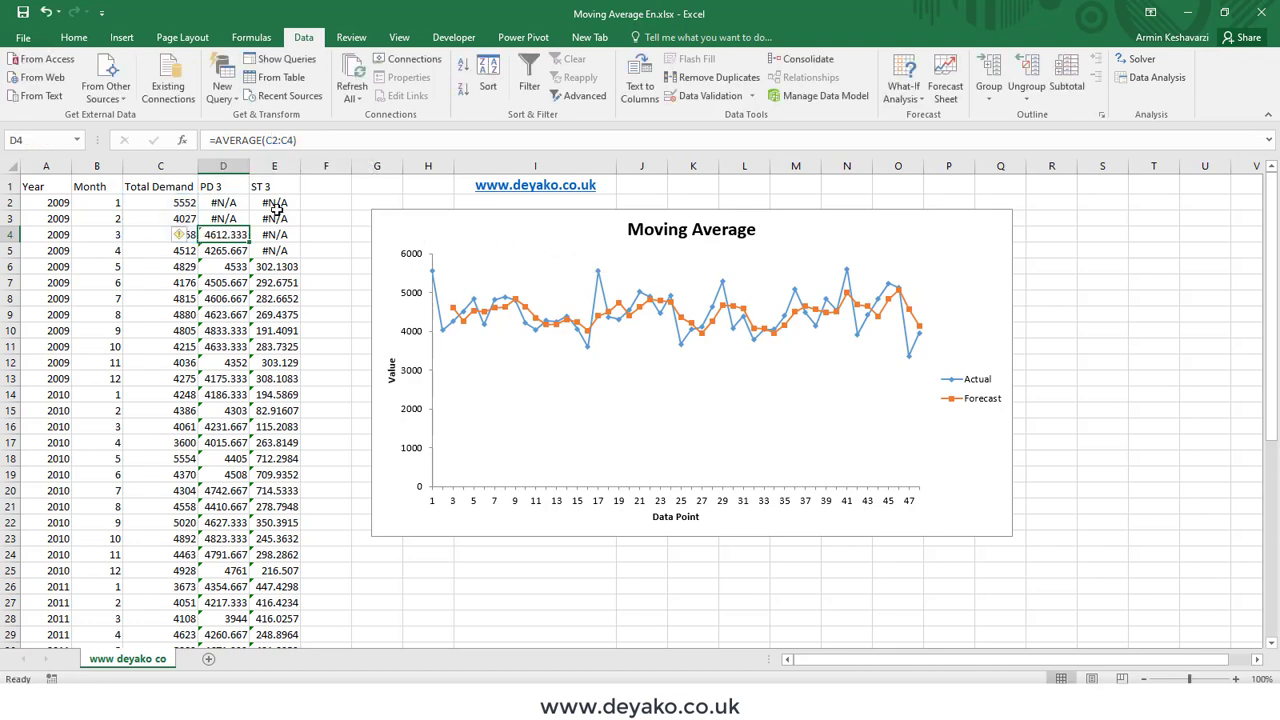
# Step: Examine the standard error formula in E6 and the demand and forecast cells C4:D6 it references
pyautogui.click(282, 266)
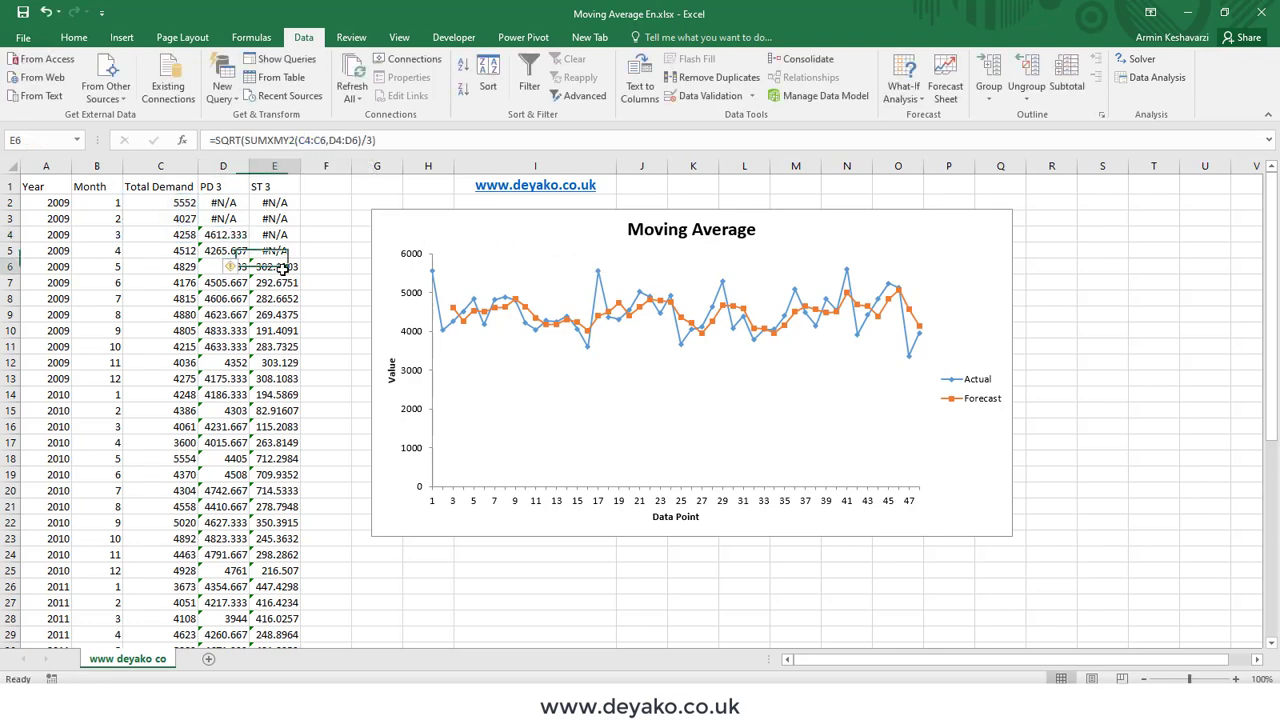
pyautogui.click(177, 229)
pyautogui.moveTo(177, 229); pyautogui.dragTo(212, 232)
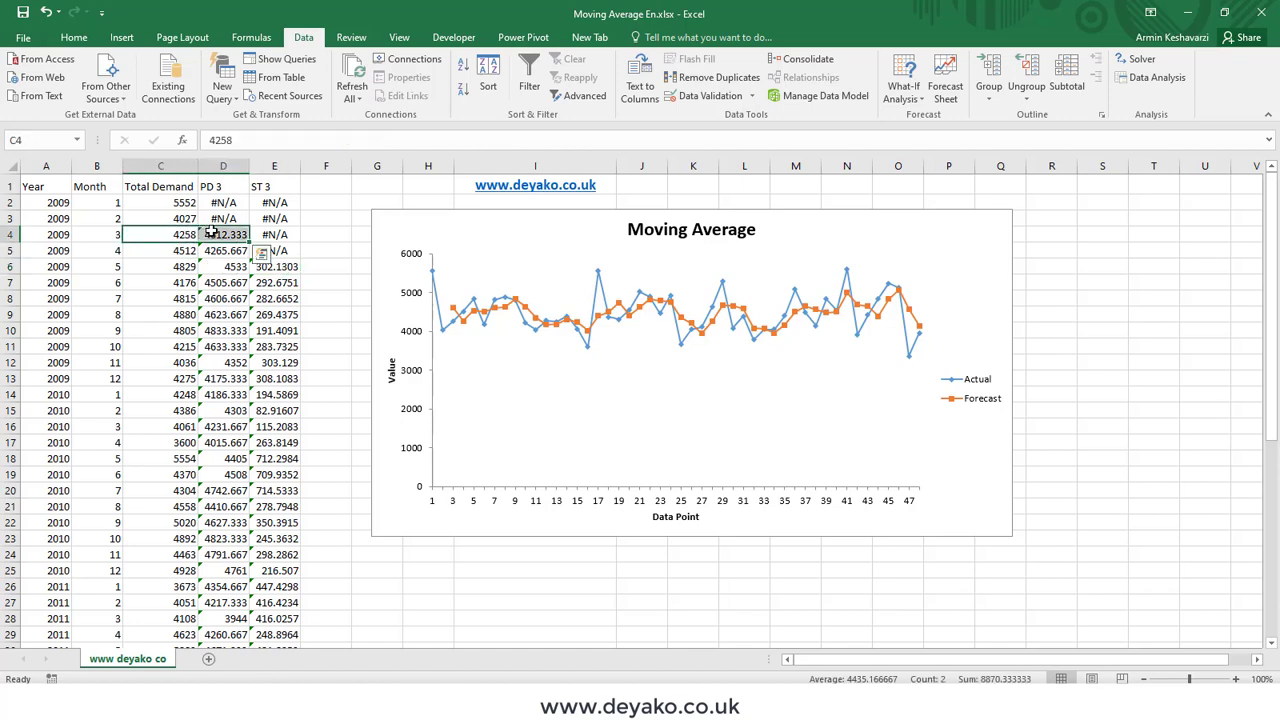
pyautogui.click(292, 267)
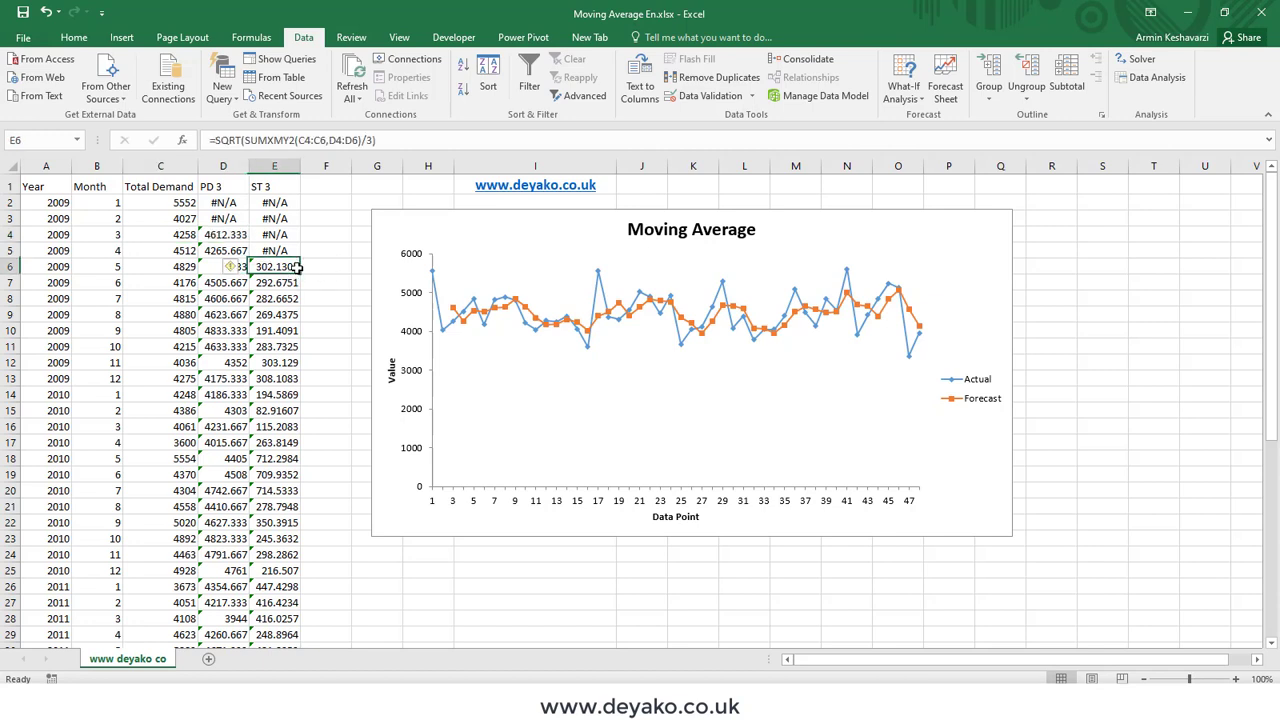
pyautogui.moveTo(177, 234); pyautogui.dragTo(212, 264)
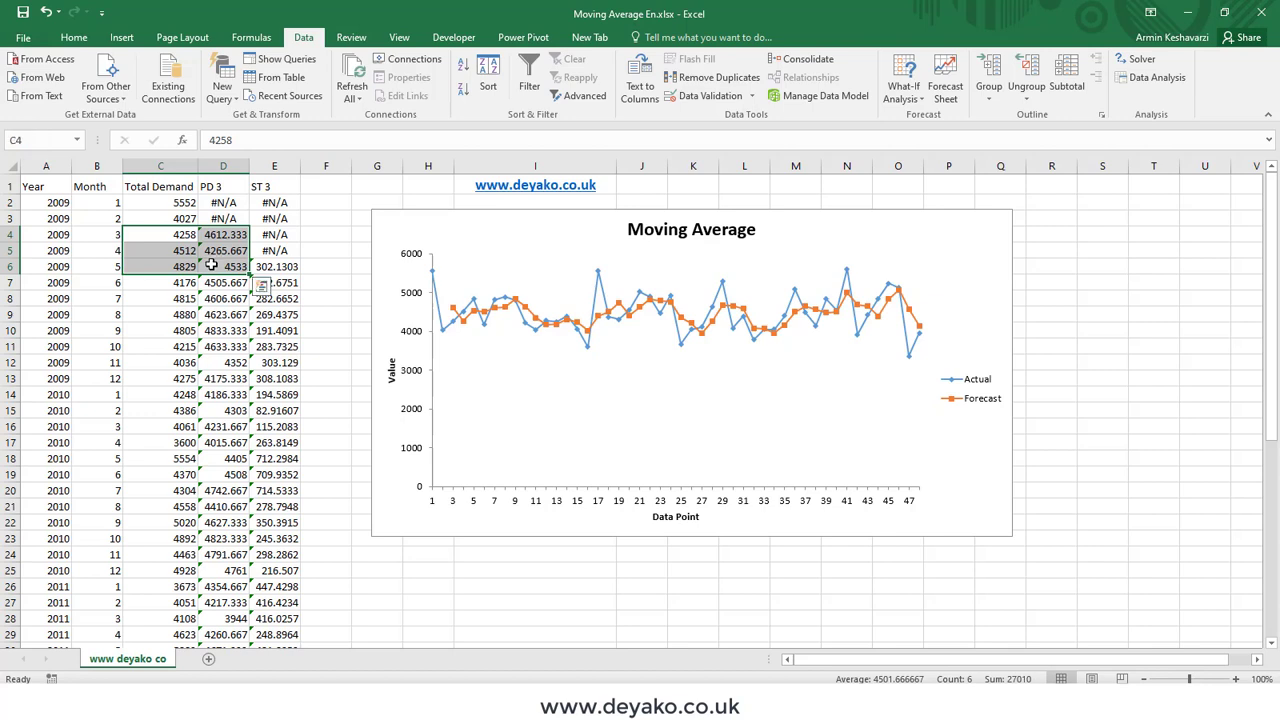
pyautogui.click(282, 262)
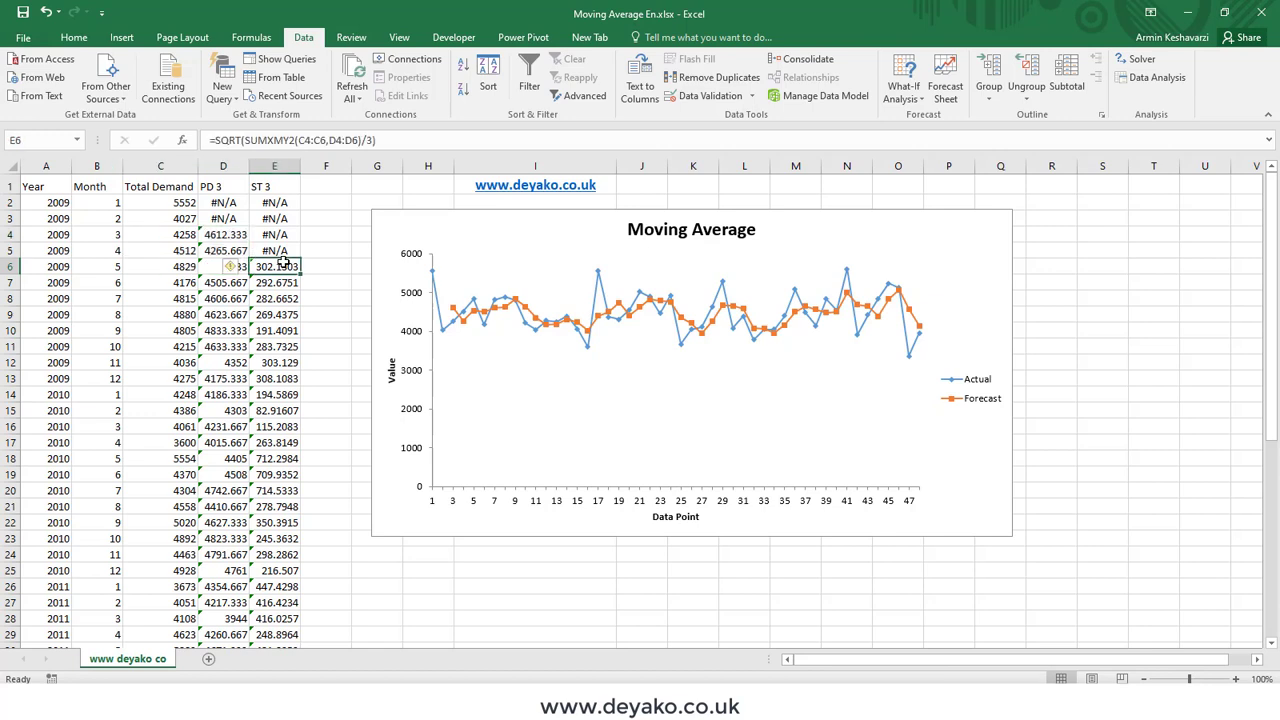
pyautogui.click(330, 139)
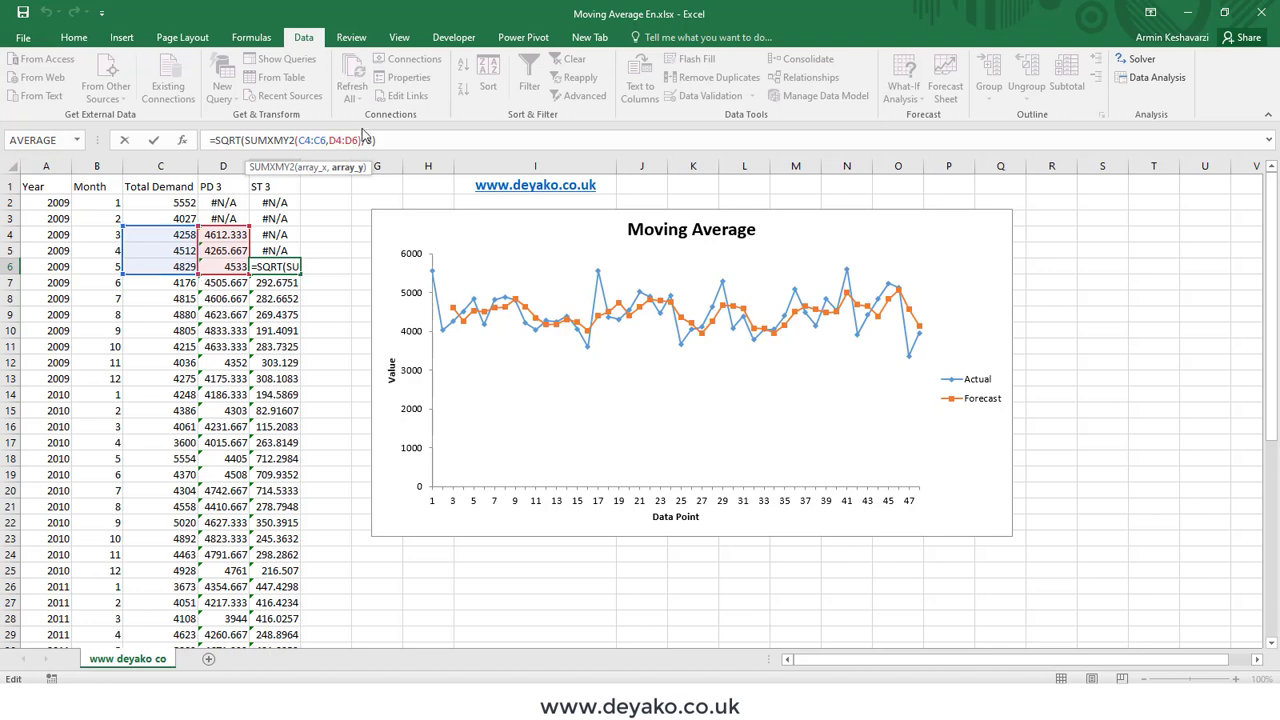
pyautogui.hotkey('ctrl', 'Return')
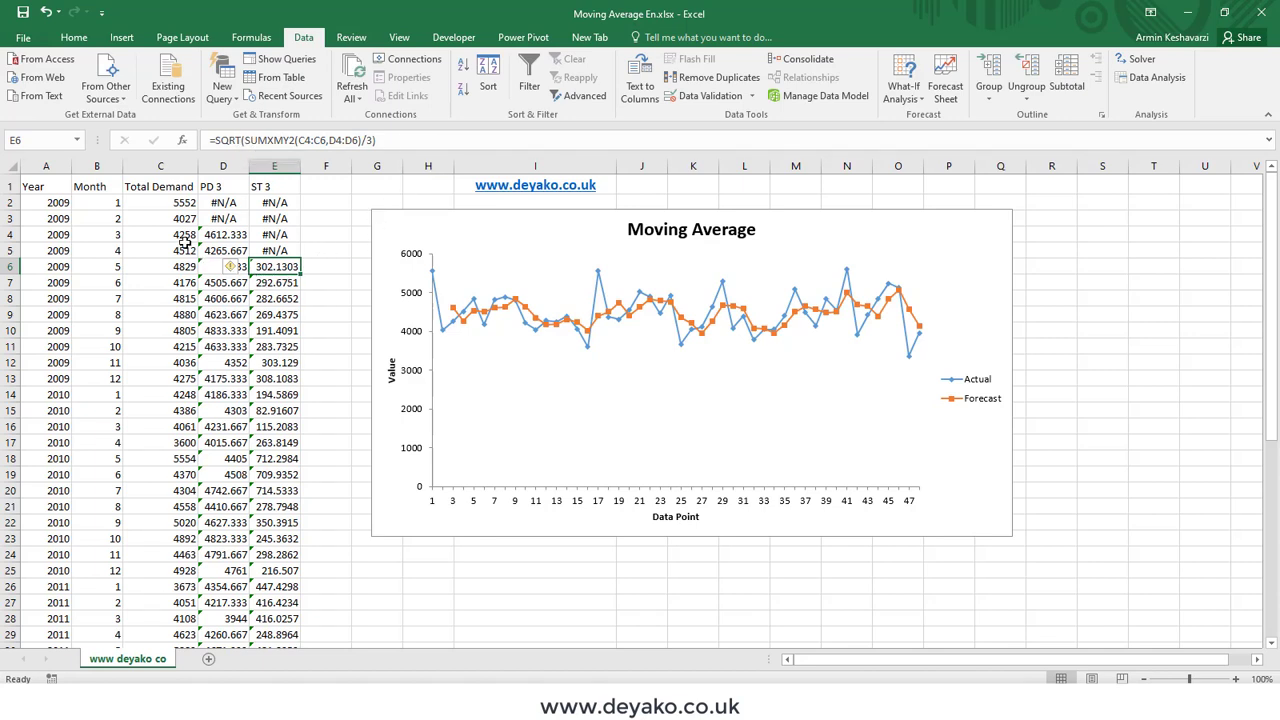
# Step: Compare the demand and forecast pairs in rows 4 to 6, then review the divisor and full SQRT(SUMXMY2) formula in E6
pyautogui.moveTo(178, 232); pyautogui.dragTo(222, 264)
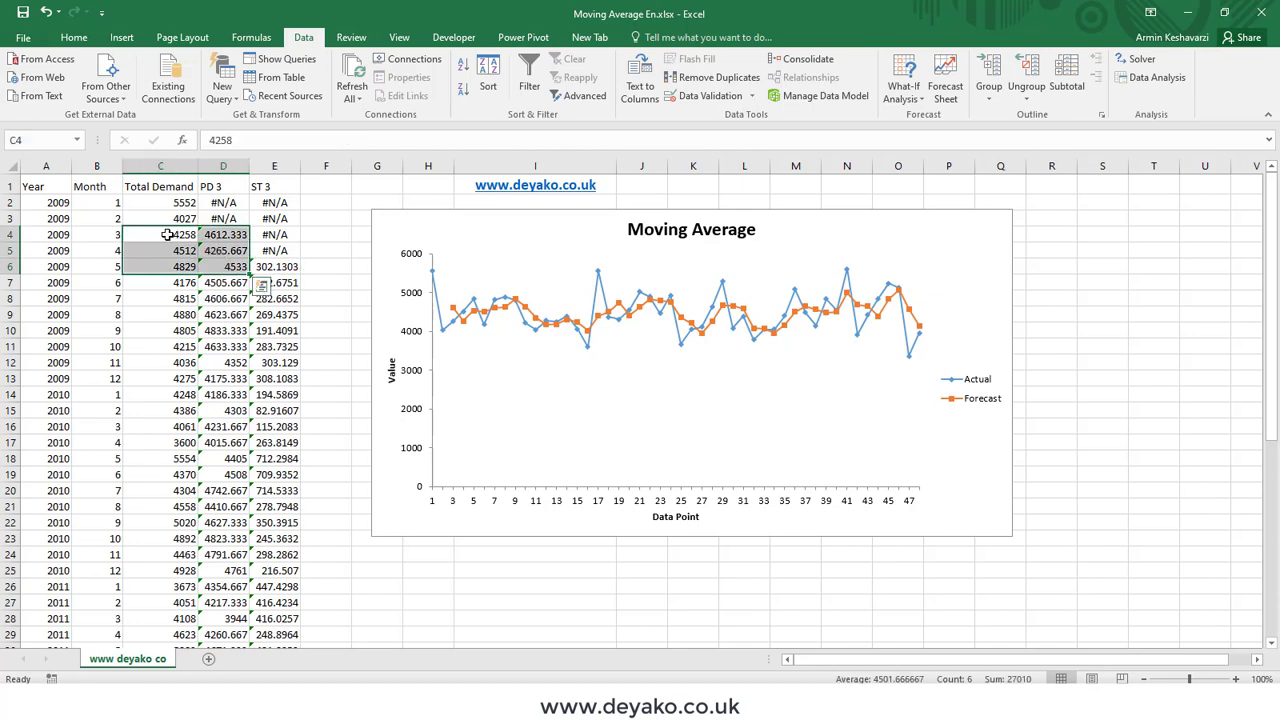
pyautogui.moveTo(167, 234); pyautogui.dragTo(215, 234)
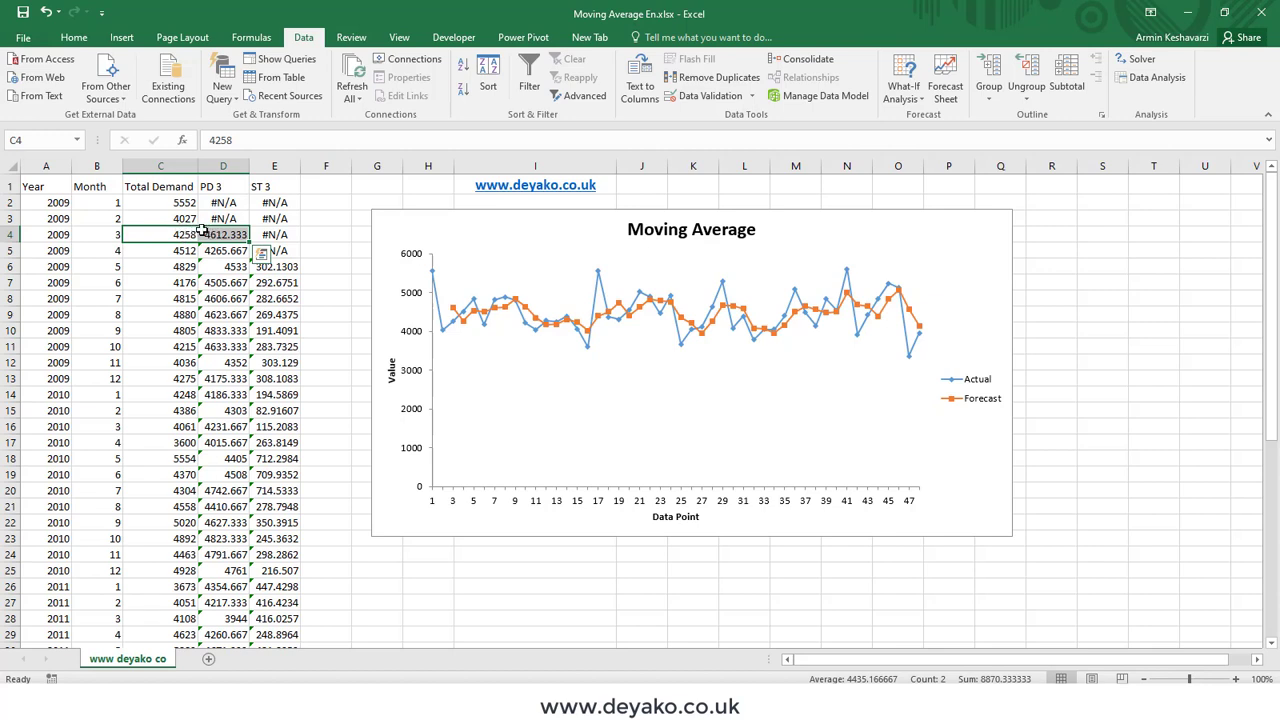
pyautogui.moveTo(170, 256); pyautogui.dragTo(223, 254)
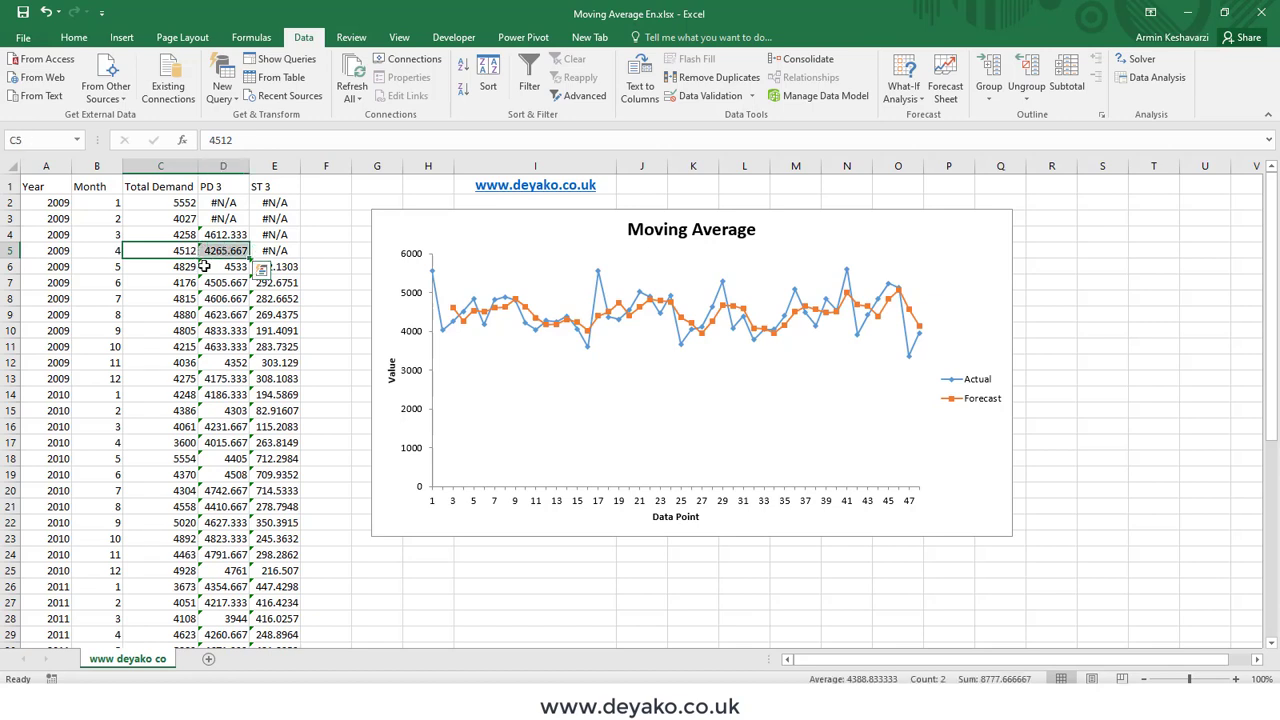
pyautogui.moveTo(179, 267); pyautogui.dragTo(223, 267)
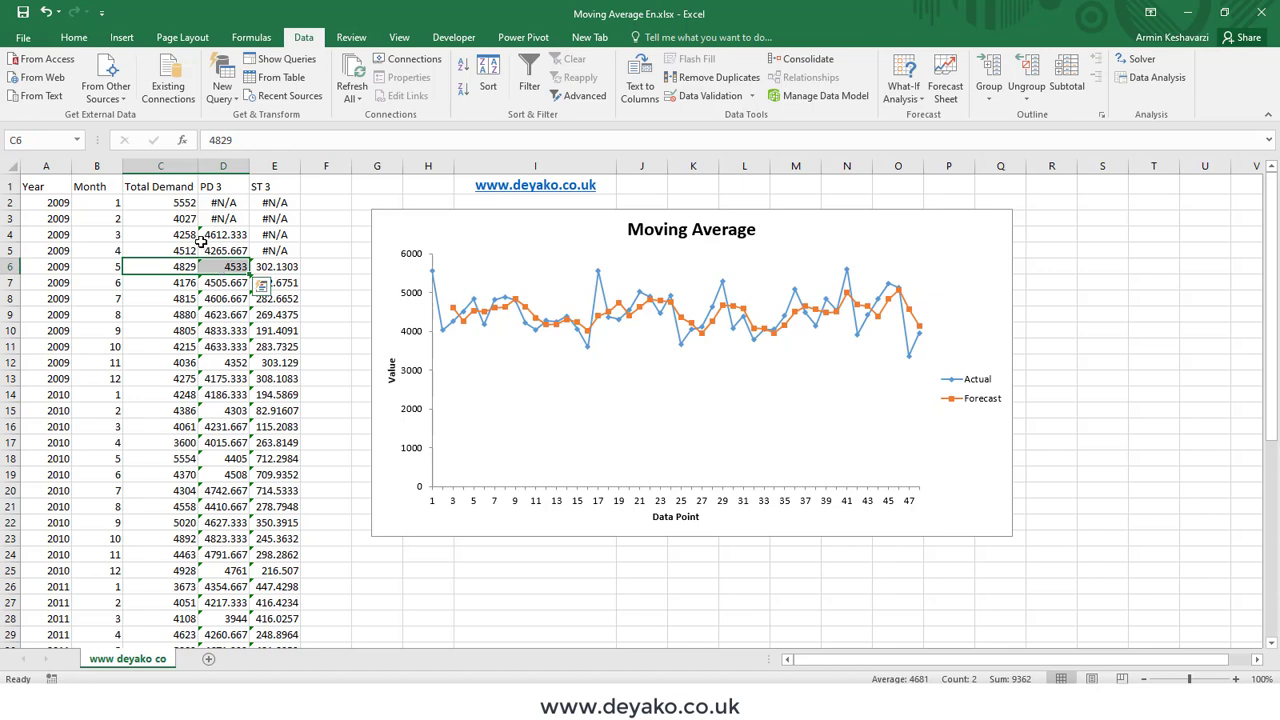
pyautogui.click(272, 266)
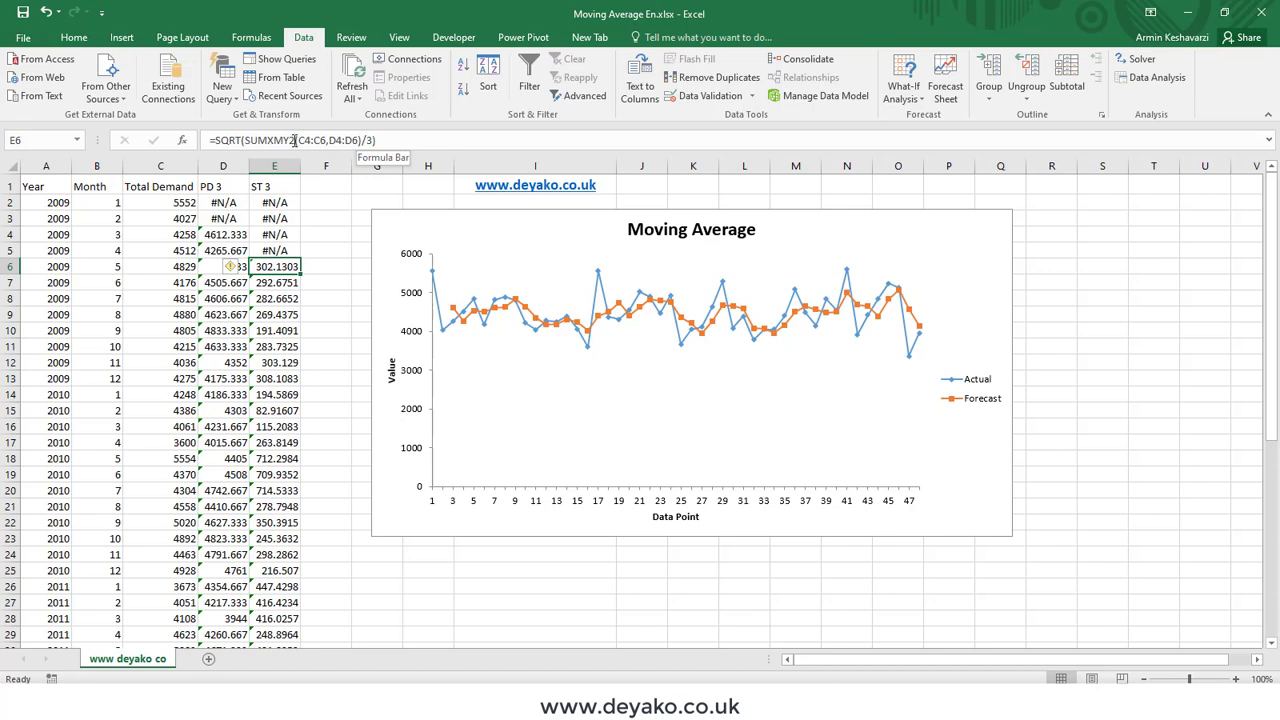
pyautogui.click(368, 141)
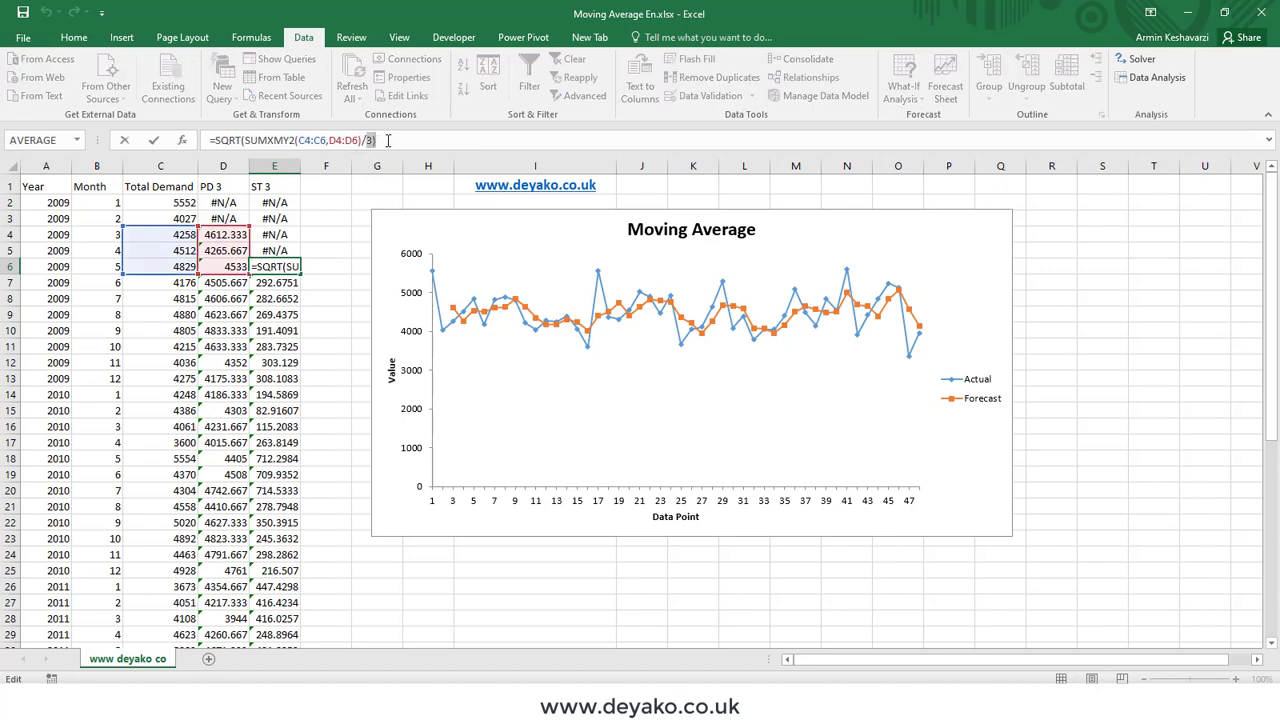
pyautogui.moveTo(376, 141); pyautogui.dragTo(216, 141)
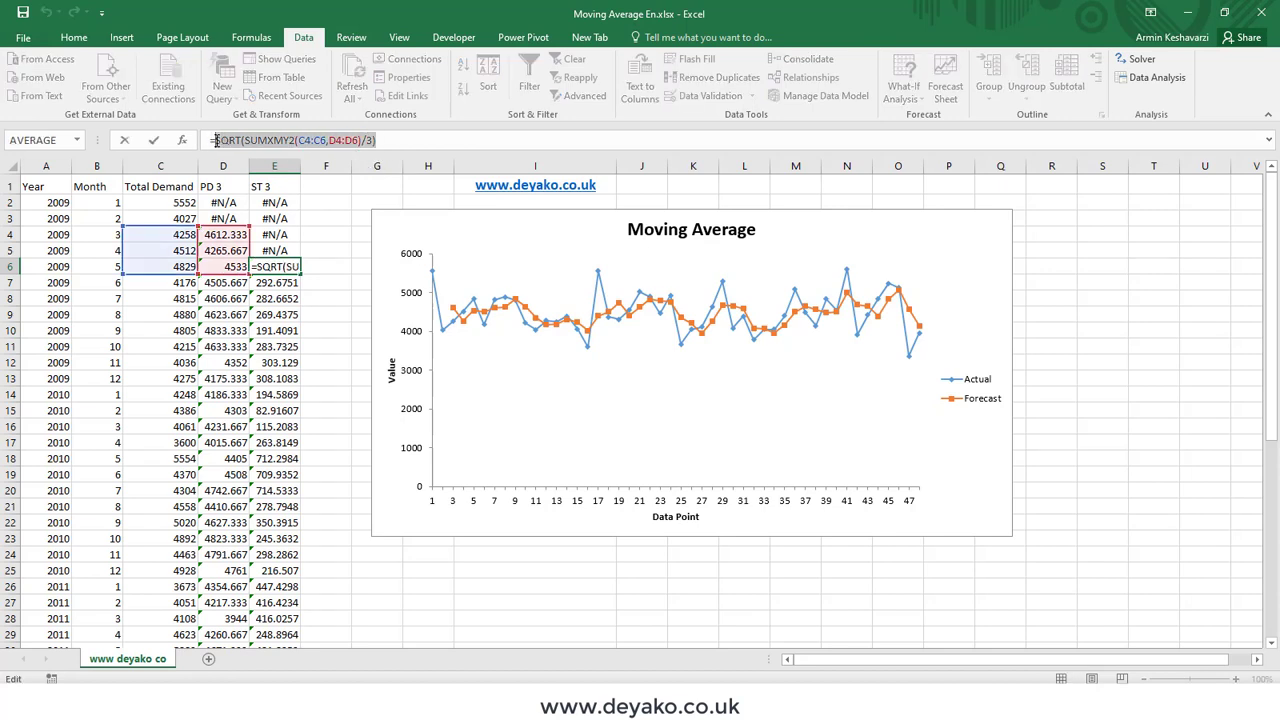
pyautogui.press('Escape')
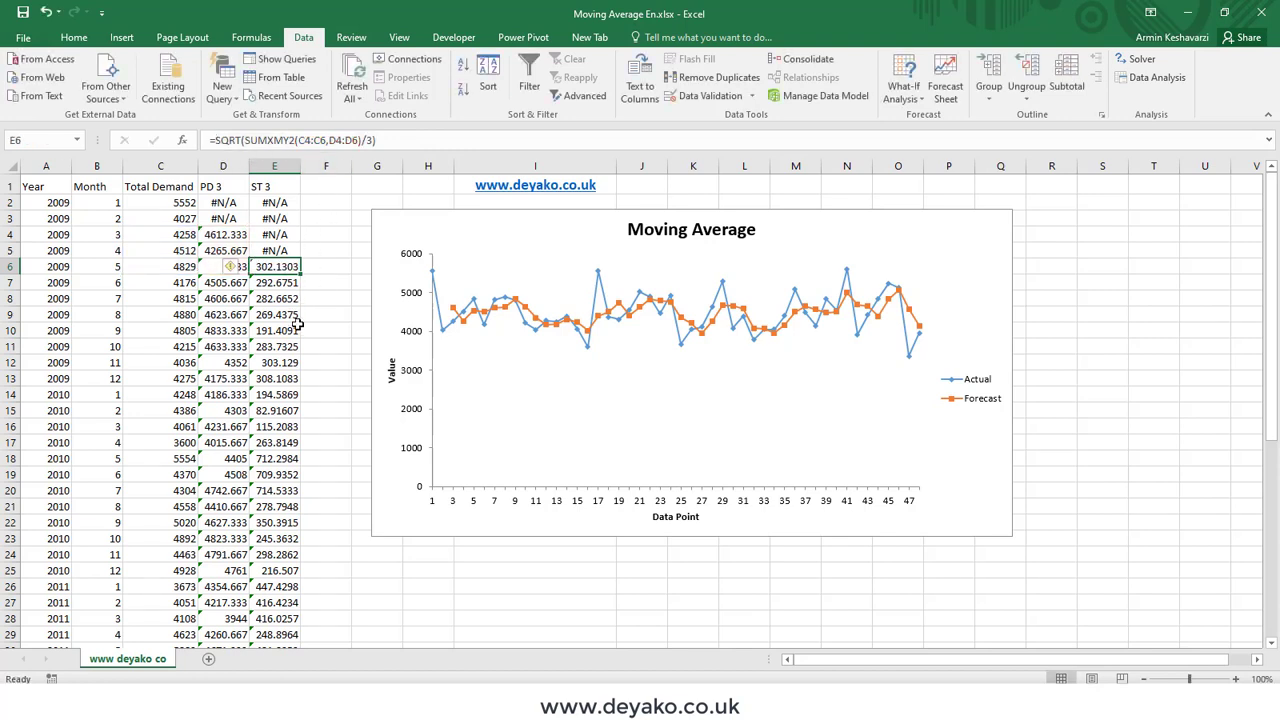
# Step: Sum the ST 3 standard errors E6:E49 in E50
pyautogui.click(336, 266)
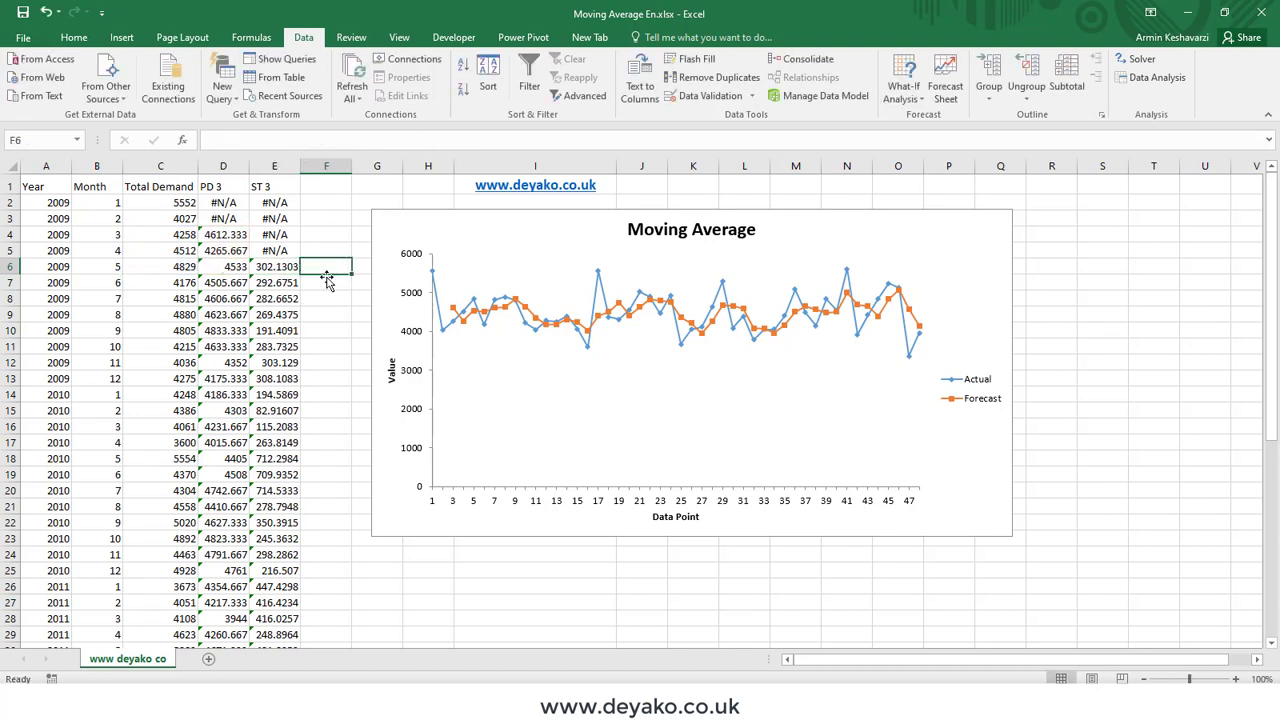
pyautogui.scroll(-10, 298, 300)
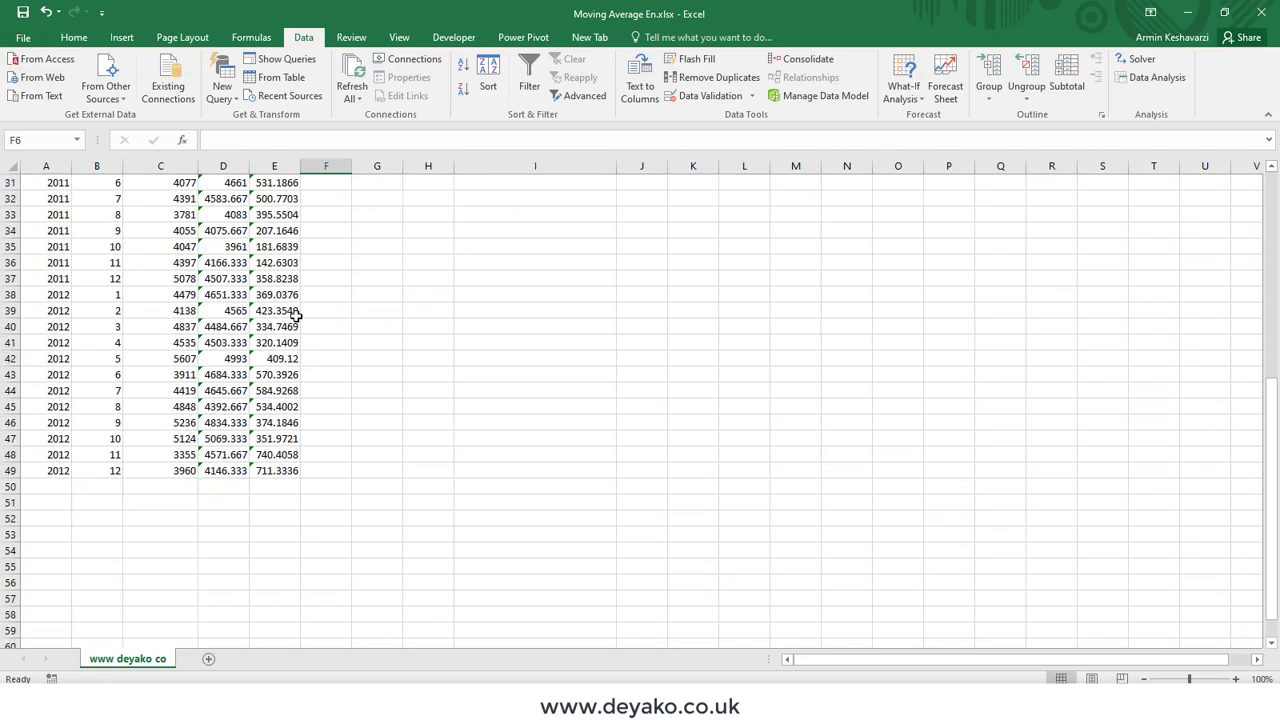
pyautogui.scroll(-1, 283, 446)
pyautogui.click(281, 441)
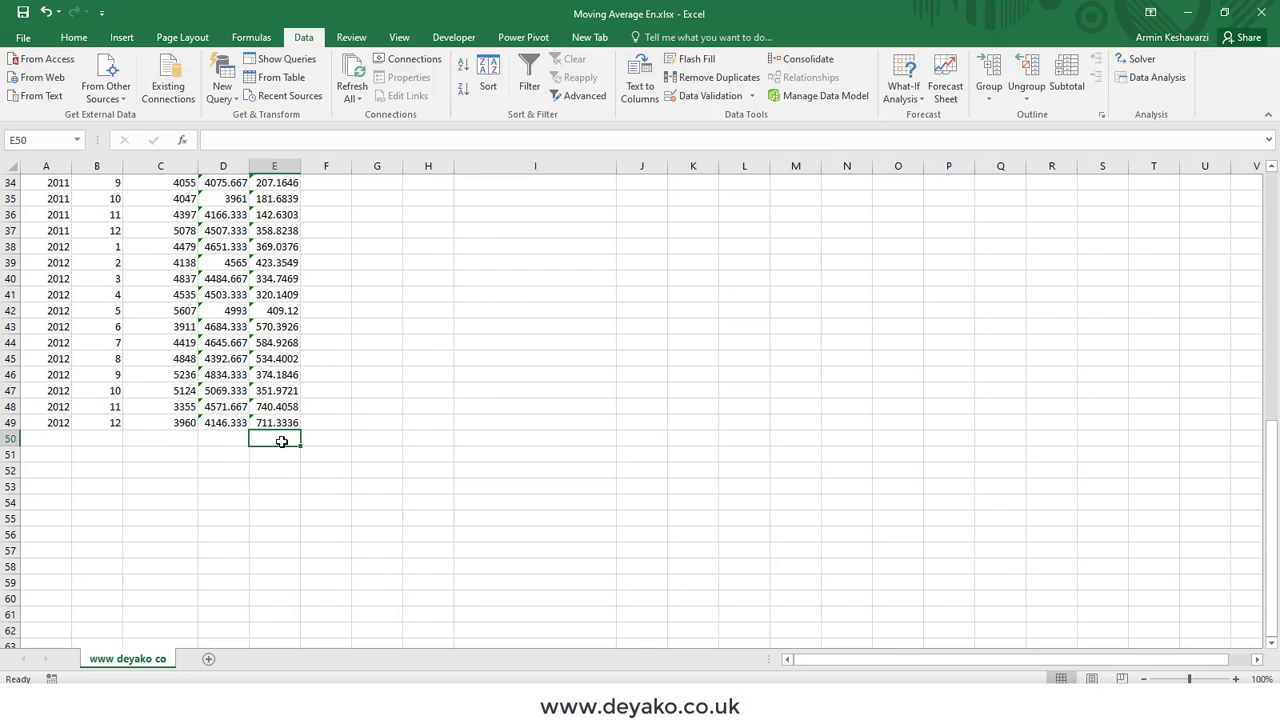
pyautogui.hotkey('alt', '=')
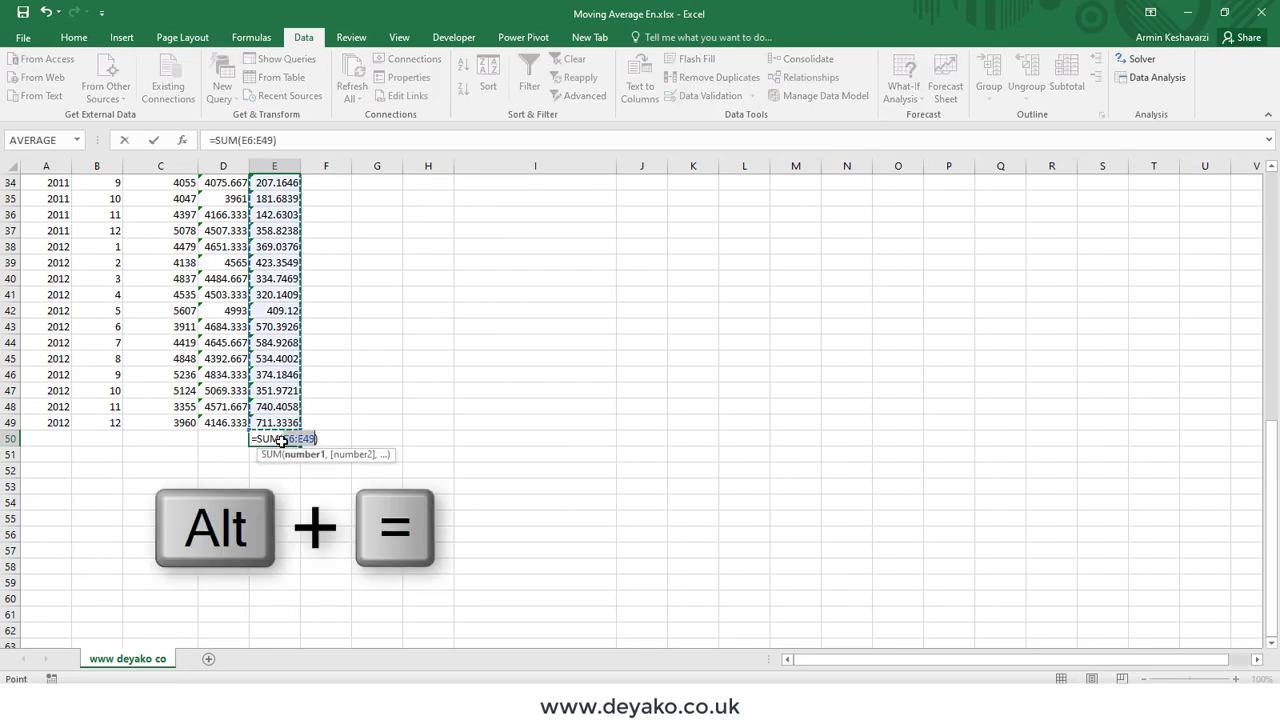
pyautogui.press('Return')
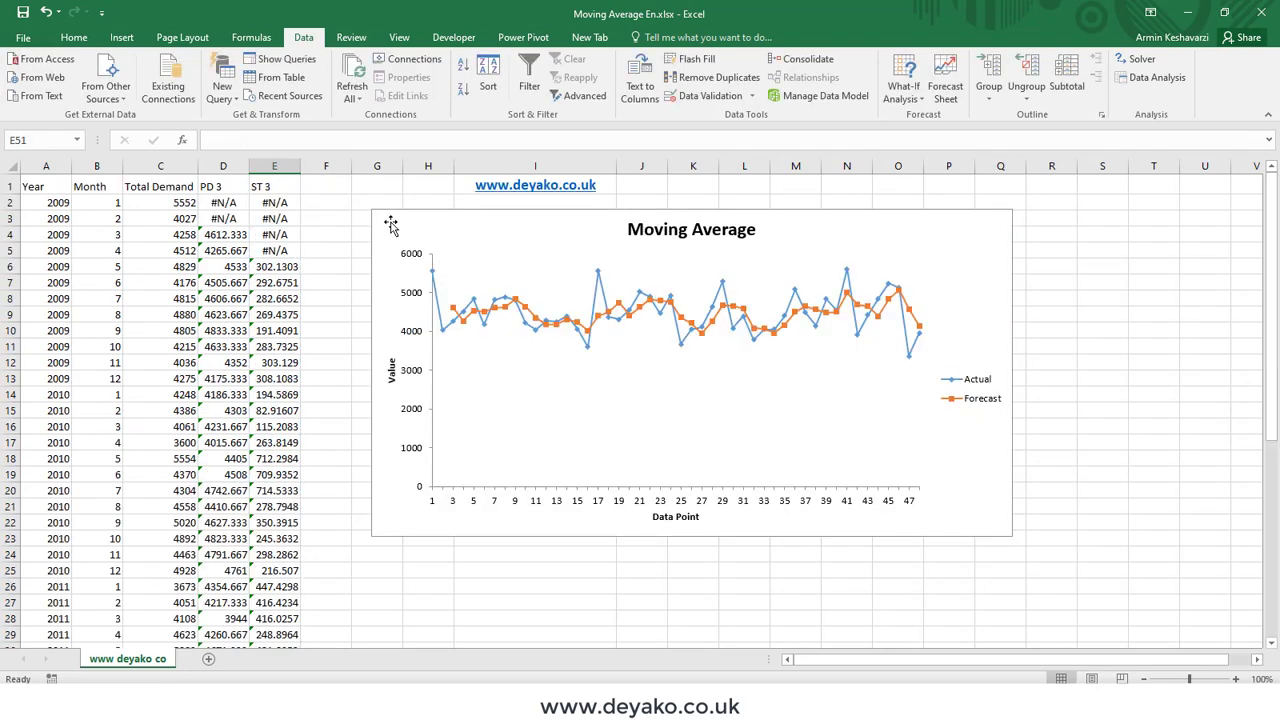
# Step: Move the Moving Average chart so it starts in column I, leaving columns F to H free
pyautogui.click(488, 214)
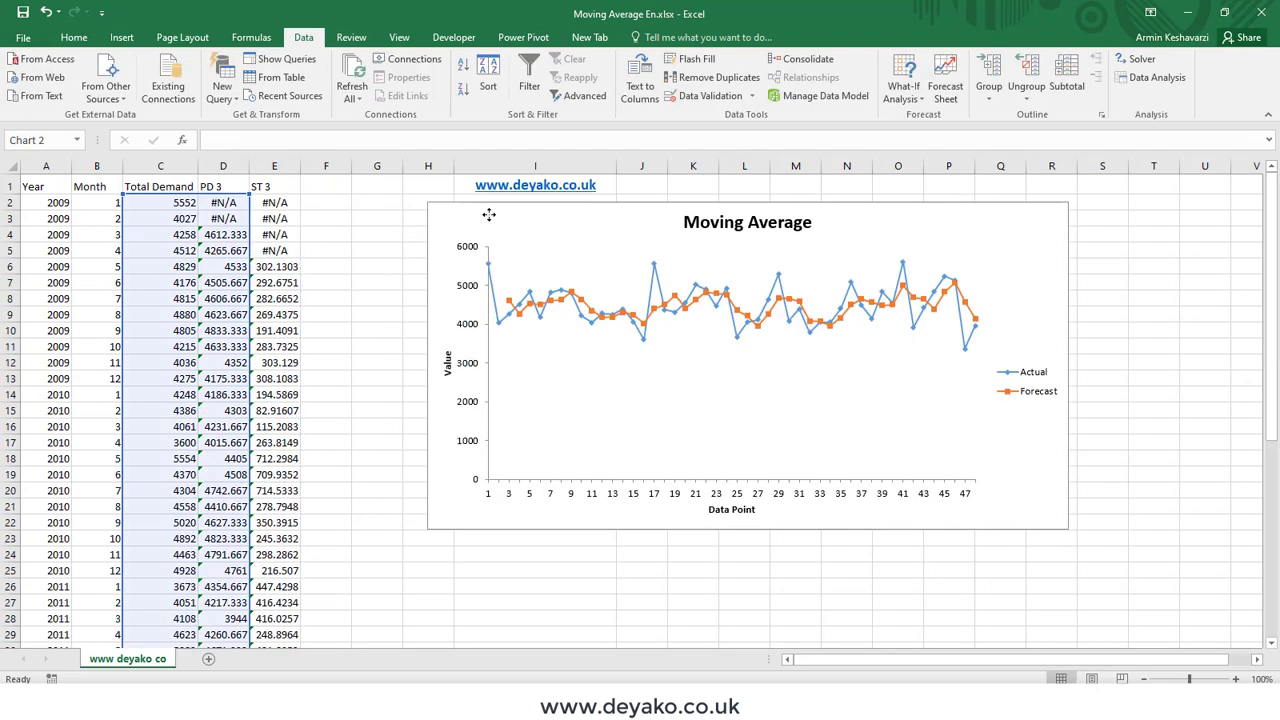
pyautogui.moveTo(488, 214); pyautogui.dragTo(550, 231)
pyautogui.click(240, 188)
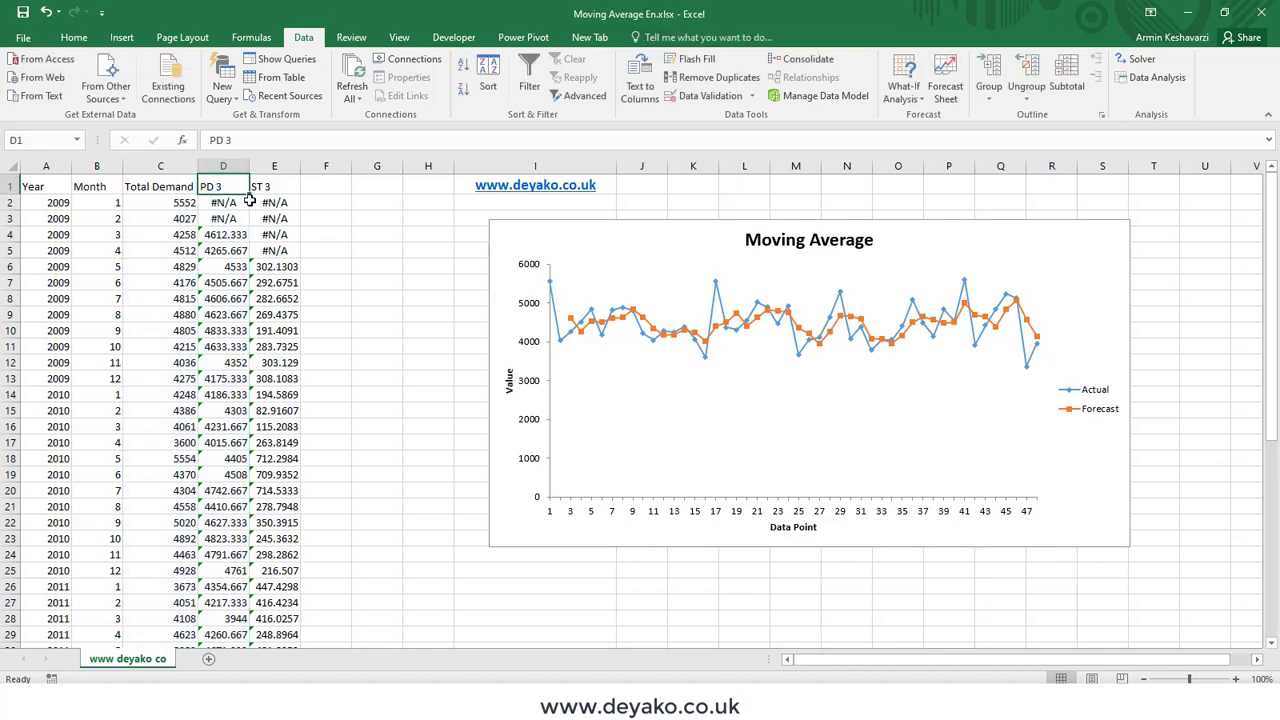
# Step: Run Moving Average on C2:C49 with interval 7 and output range starting at F2, keeping Chart Output and Standard Errors
pyautogui.click(328, 182)
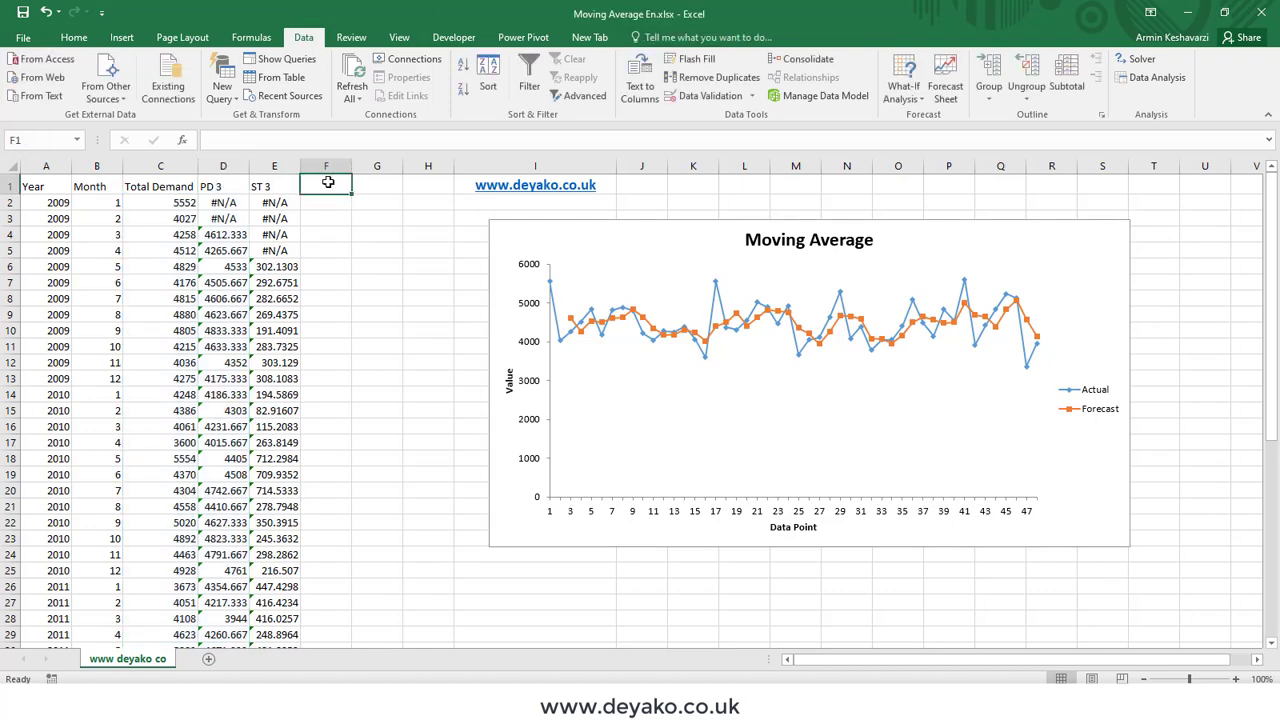
pyautogui.click(1152, 77)
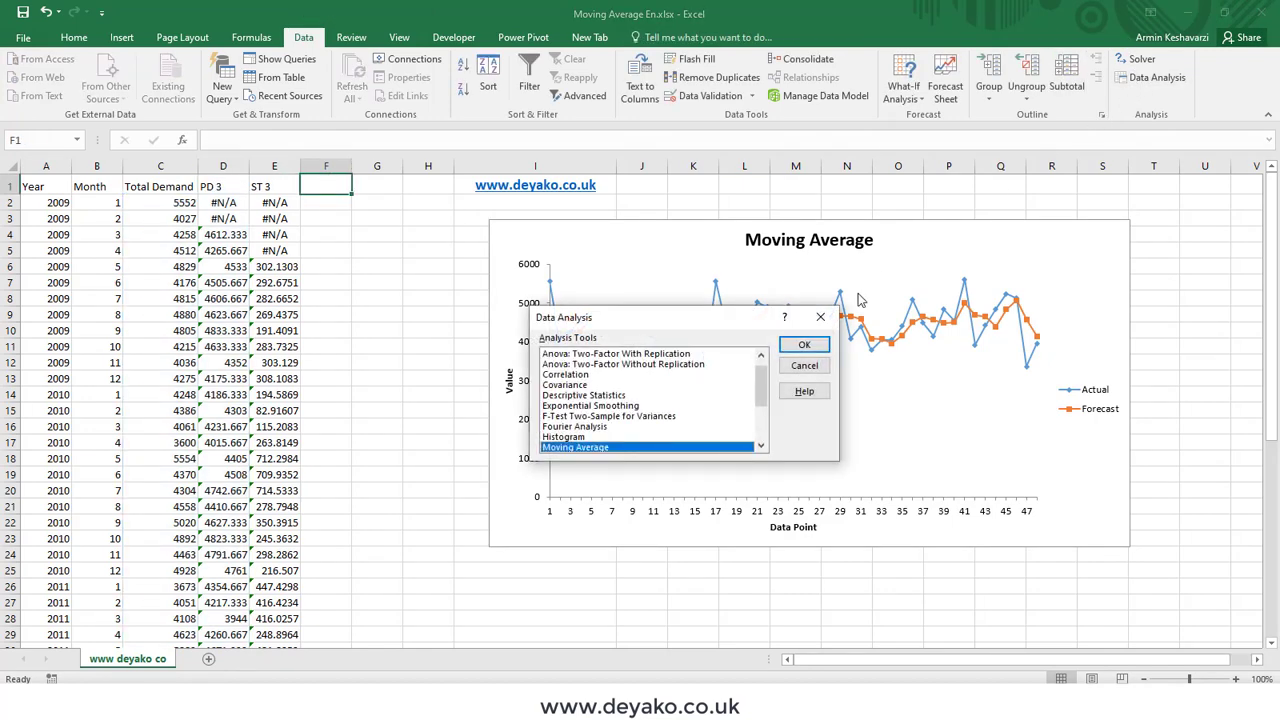
pyautogui.click(806, 345)
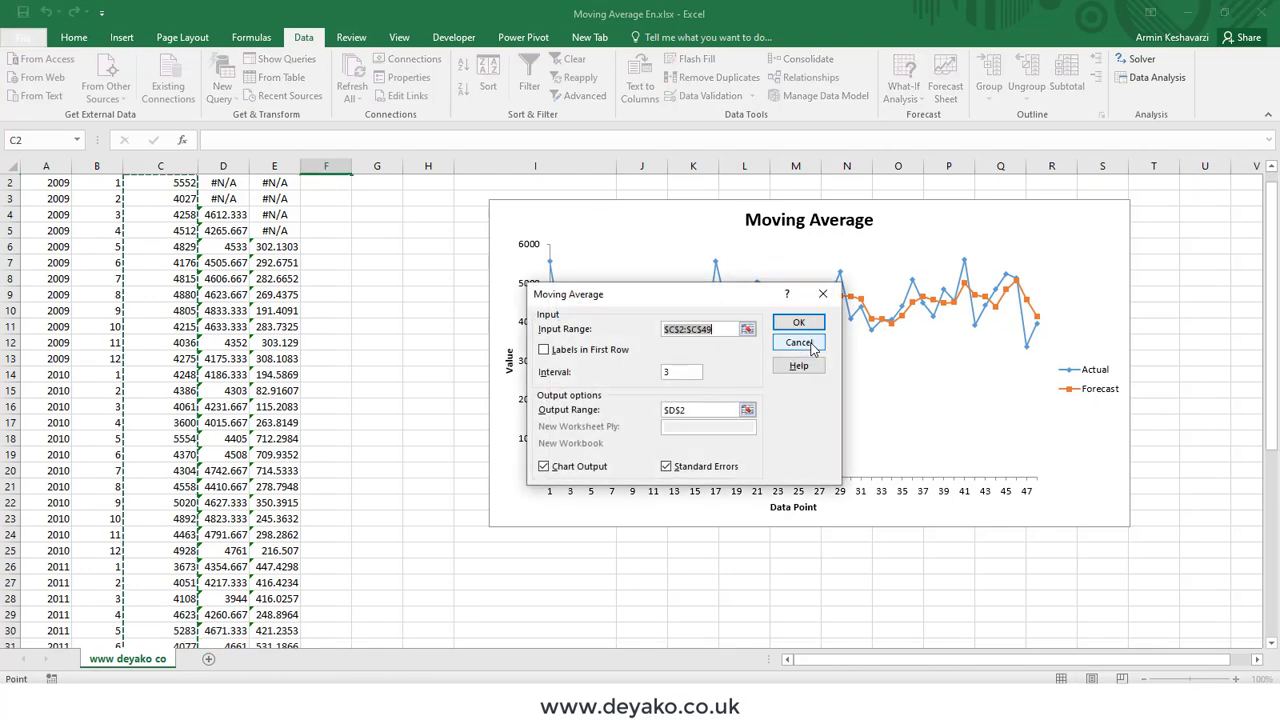
pyautogui.click(683, 372)
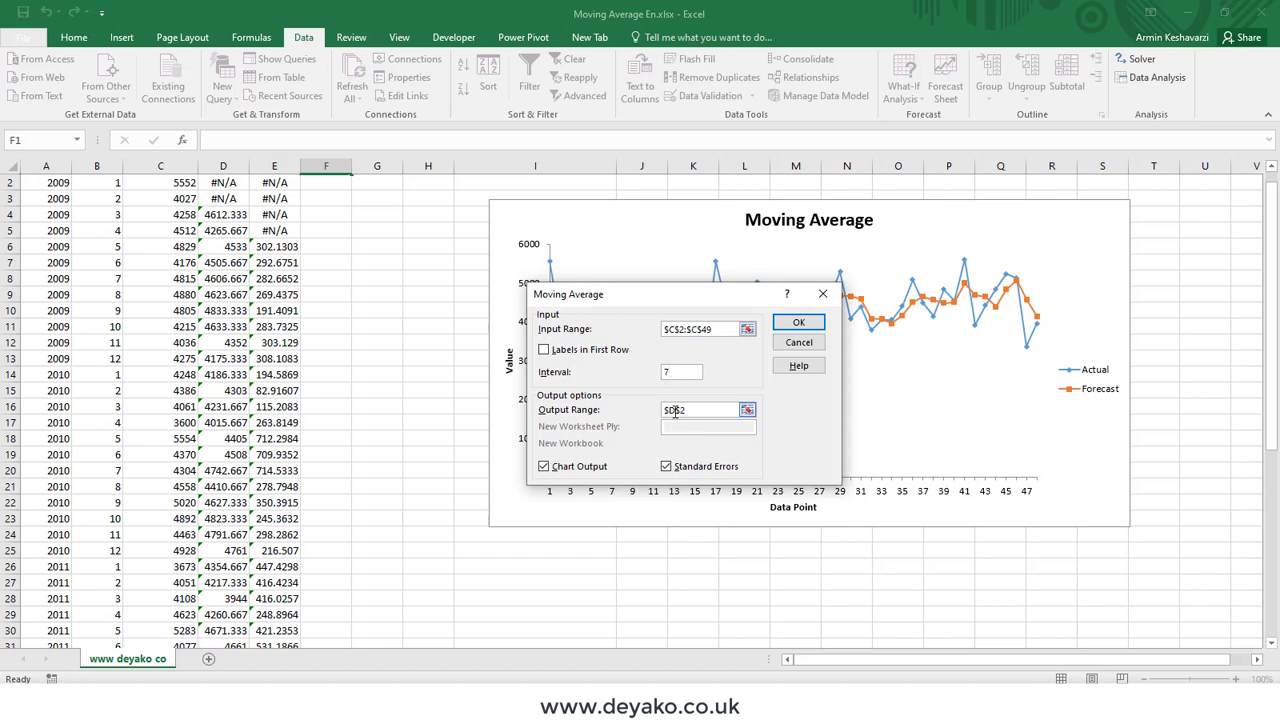
pyautogui.click(674, 412)
pyautogui.press('BackSpace')
pyautogui.scroll(1, 431, 300)
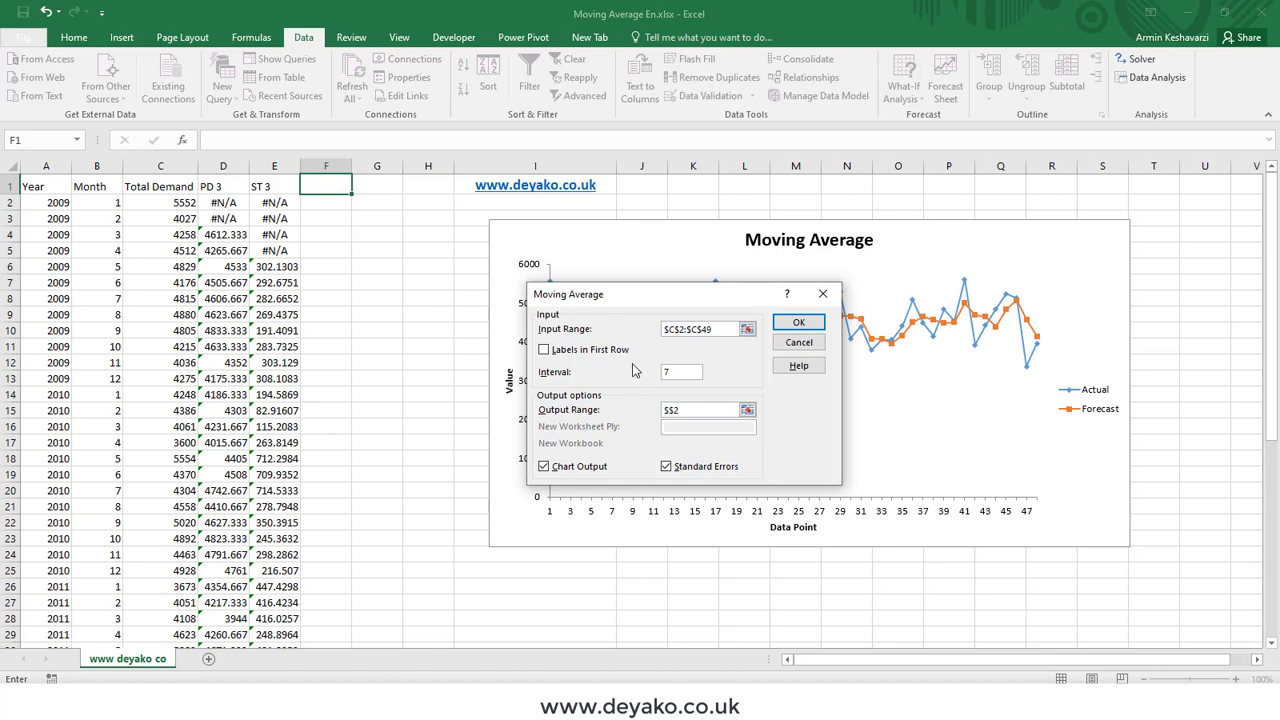
pyautogui.click(813, 322)
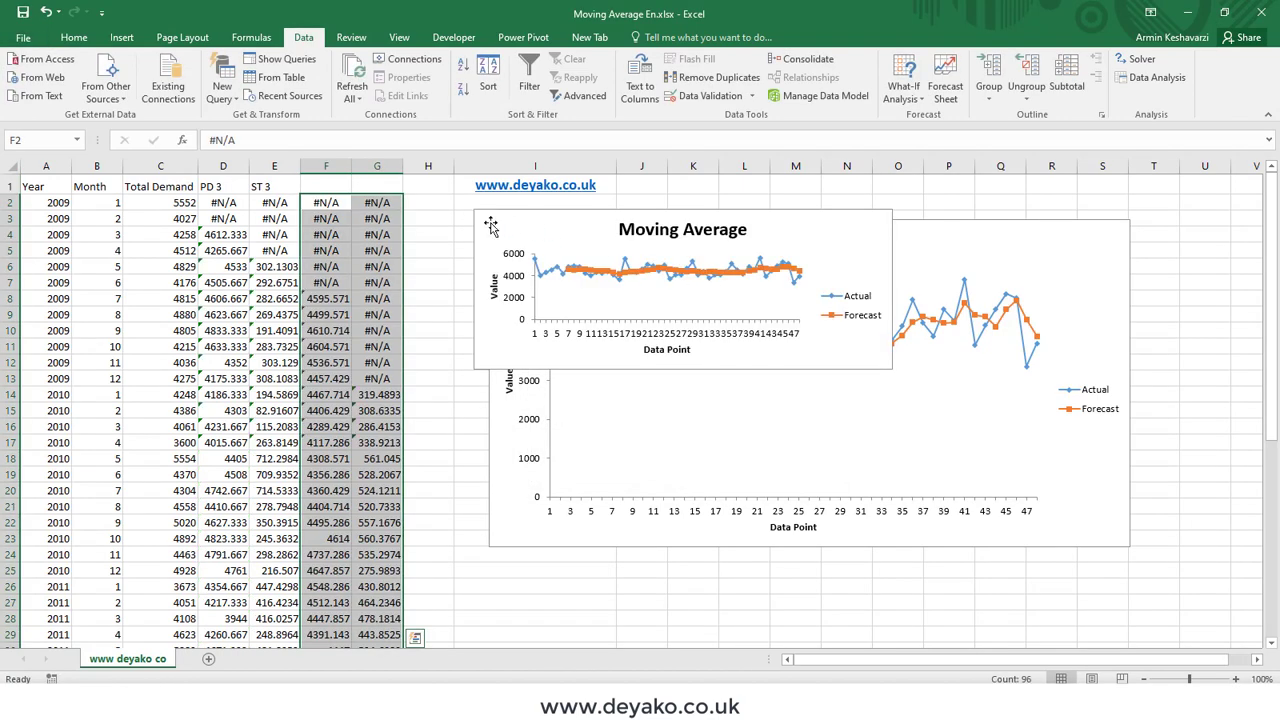
# Step: Place the new interval-7 chart beside the first chart and enlarge it to span about columns T to AF, rows 3 to 23
pyautogui.moveTo(857, 230); pyautogui.dragTo(1104, 232)
pyautogui.moveTo(1166, 377); pyautogui.dragTo(1186, 549)
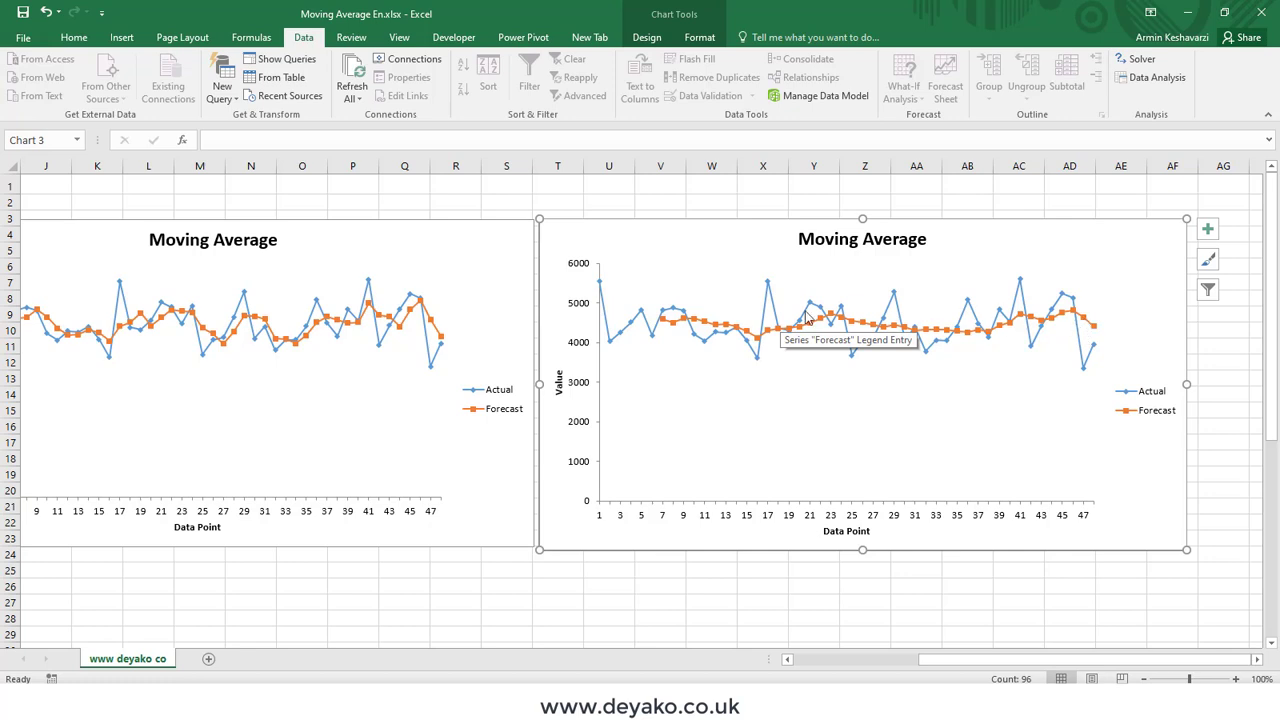
# Step: Examine the Actual series at points 16, 17, 29 and 41 in the interval-7 chart, then bring both charts into view for comparison
pyautogui.click(767, 284)
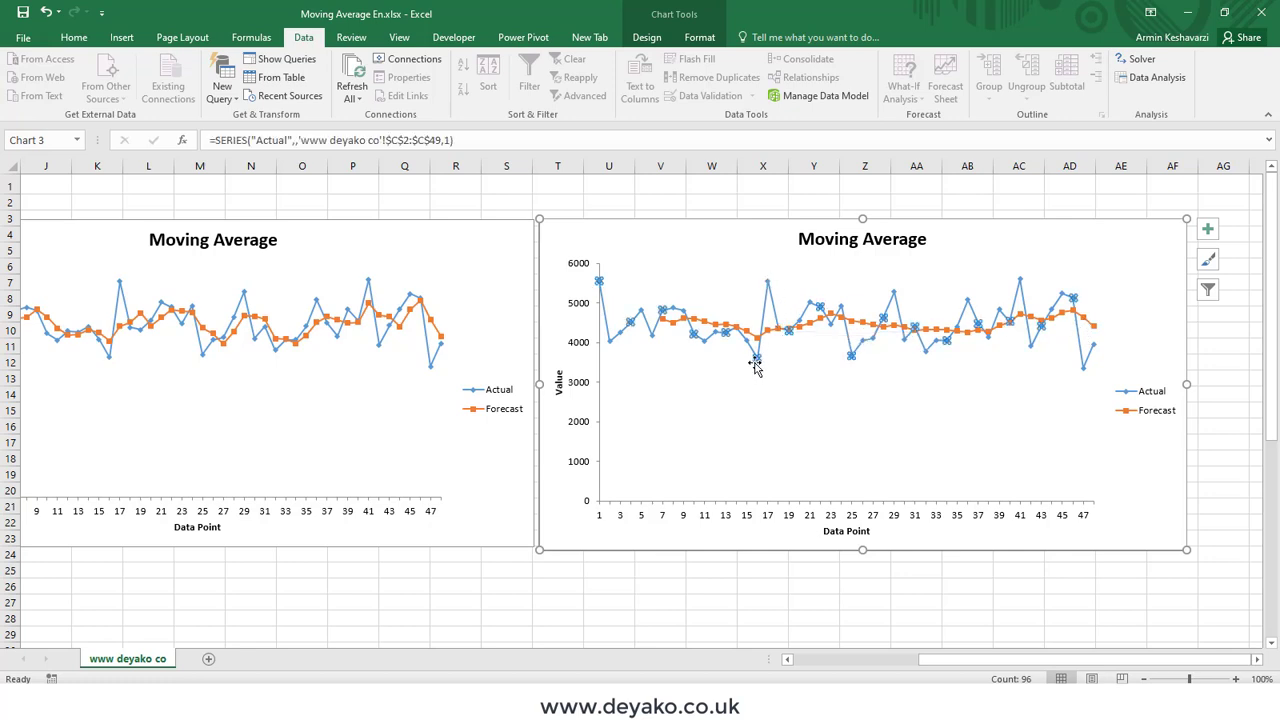
pyautogui.moveTo(754, 360)
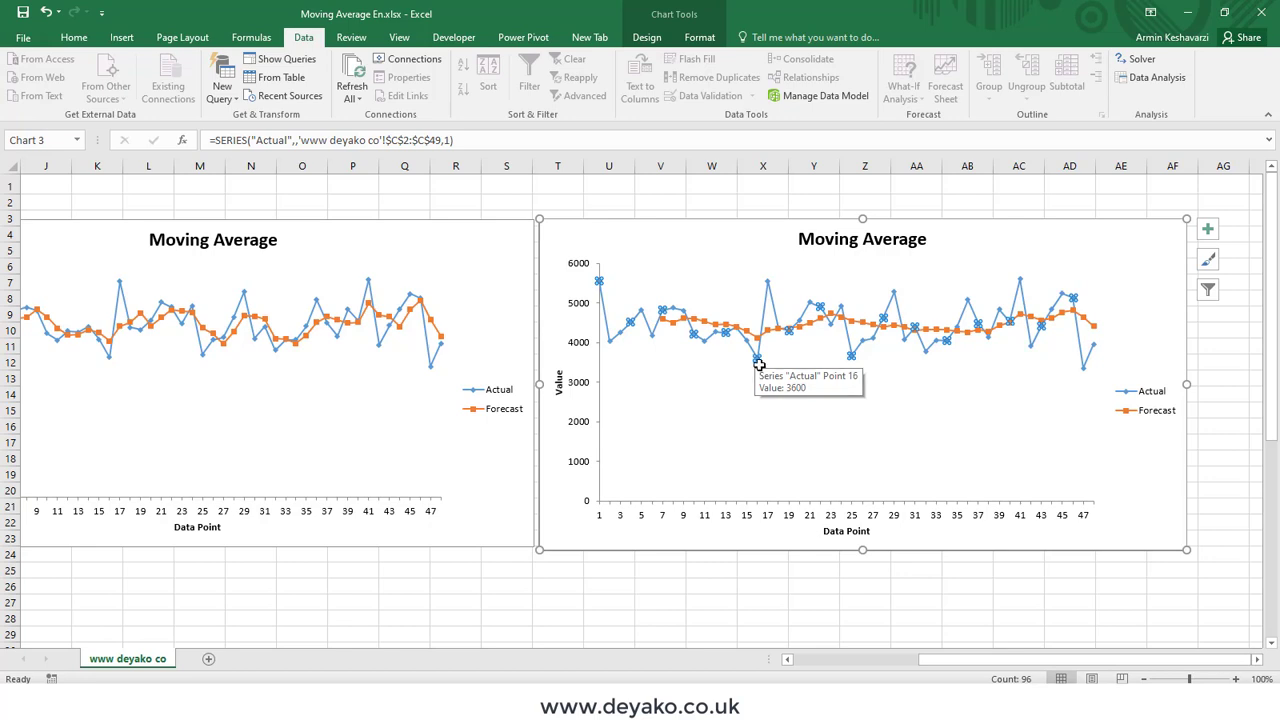
pyautogui.click(768, 282)
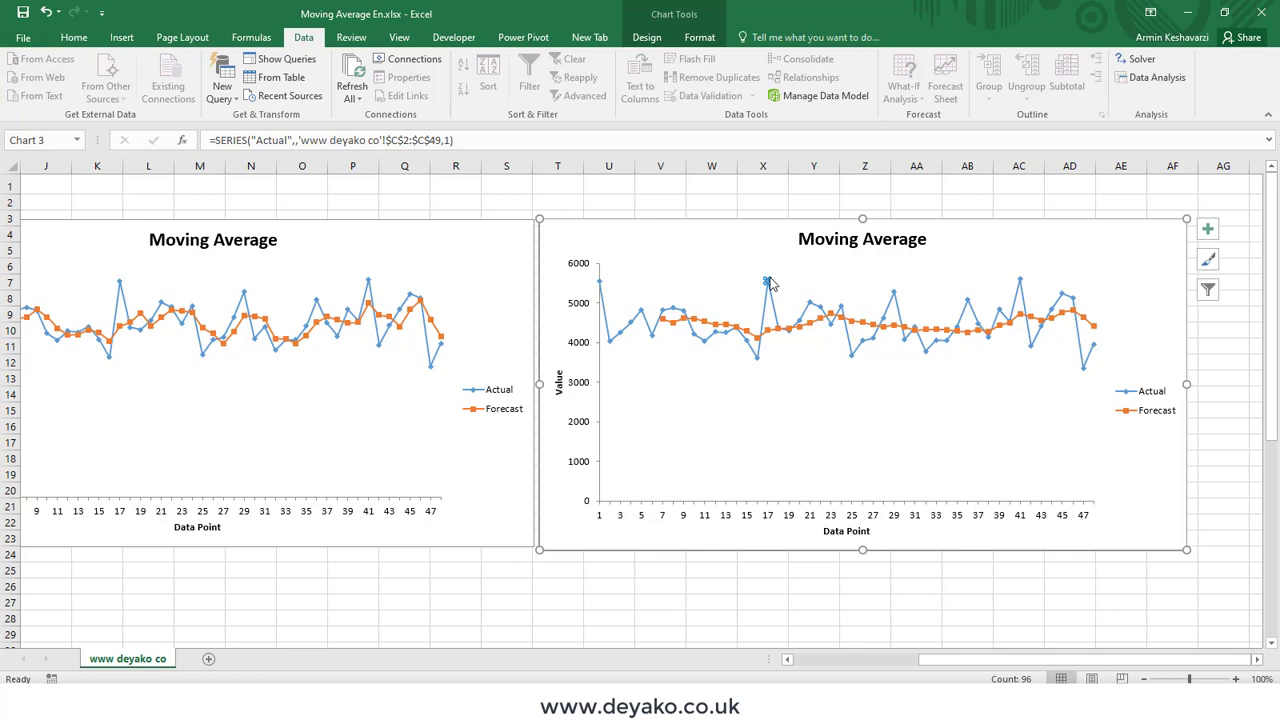
pyautogui.click(1020, 280)
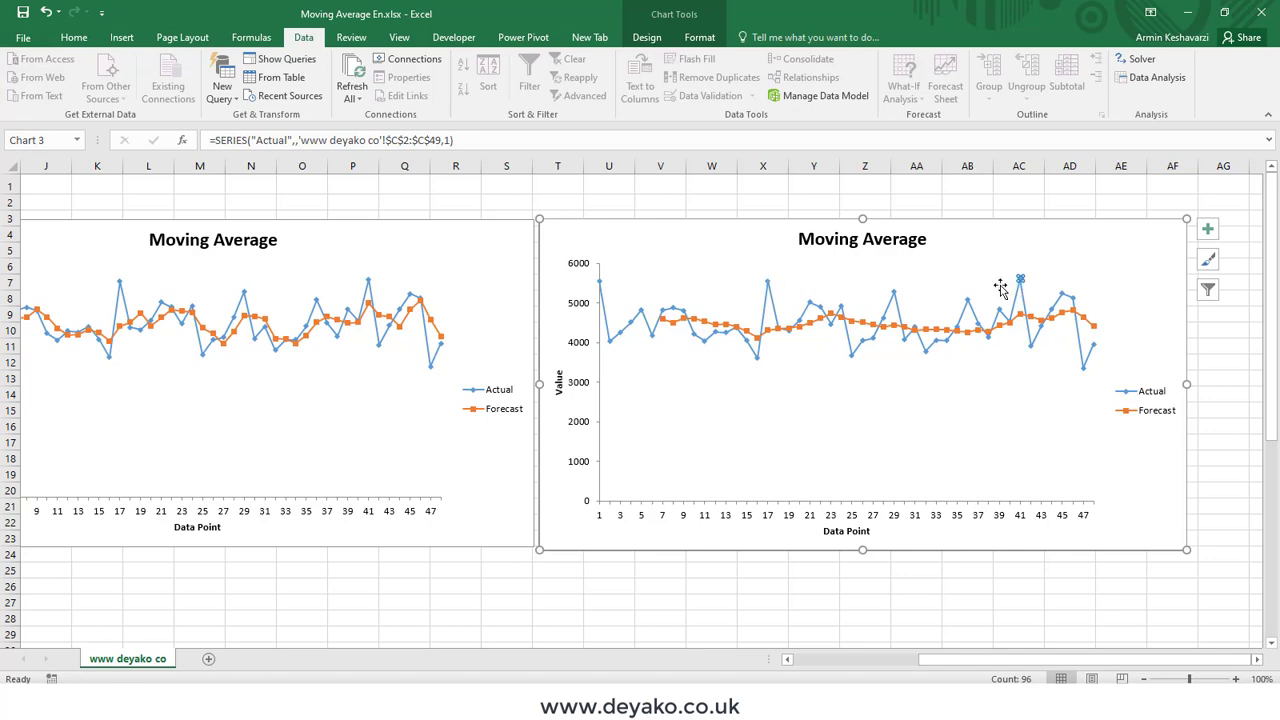
pyautogui.click(895, 291)
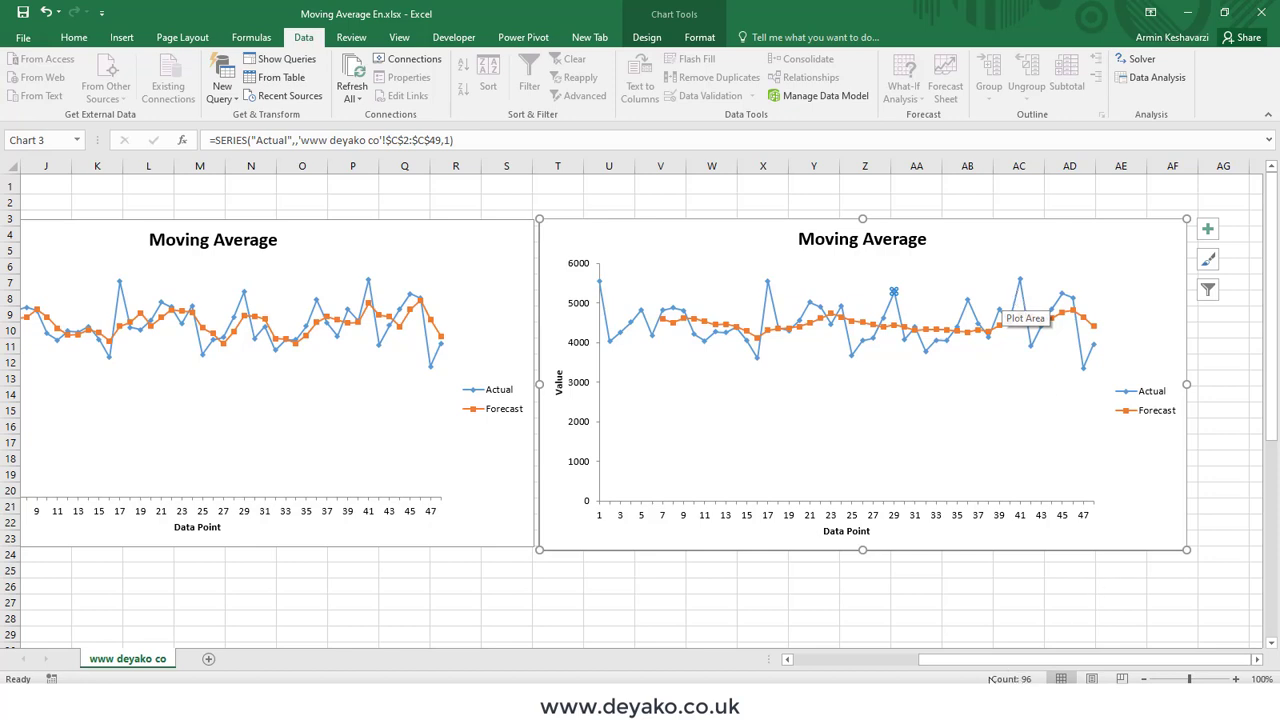
pyautogui.moveTo(985, 662); pyautogui.dragTo(962, 672)
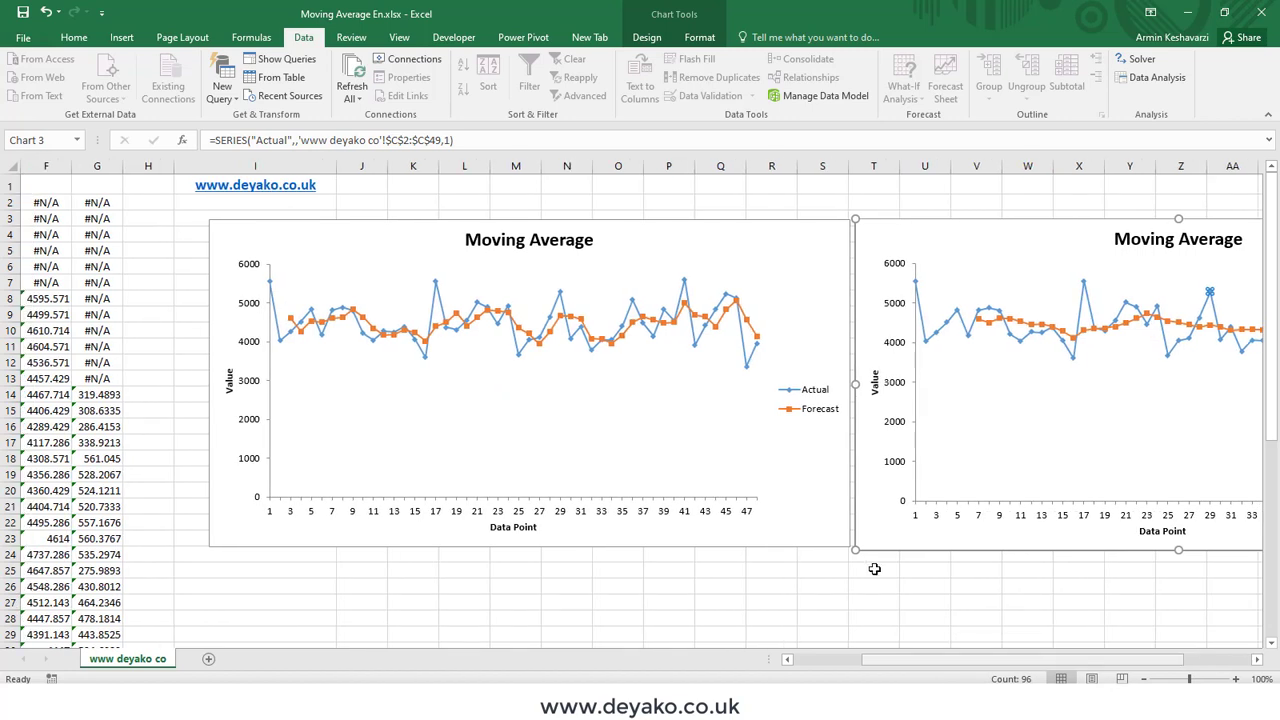
# Step: Total the interval-7 standard errors G14:G49 in G50 and compare the sum with the interval-3 total in E50
pyautogui.click(464, 291)
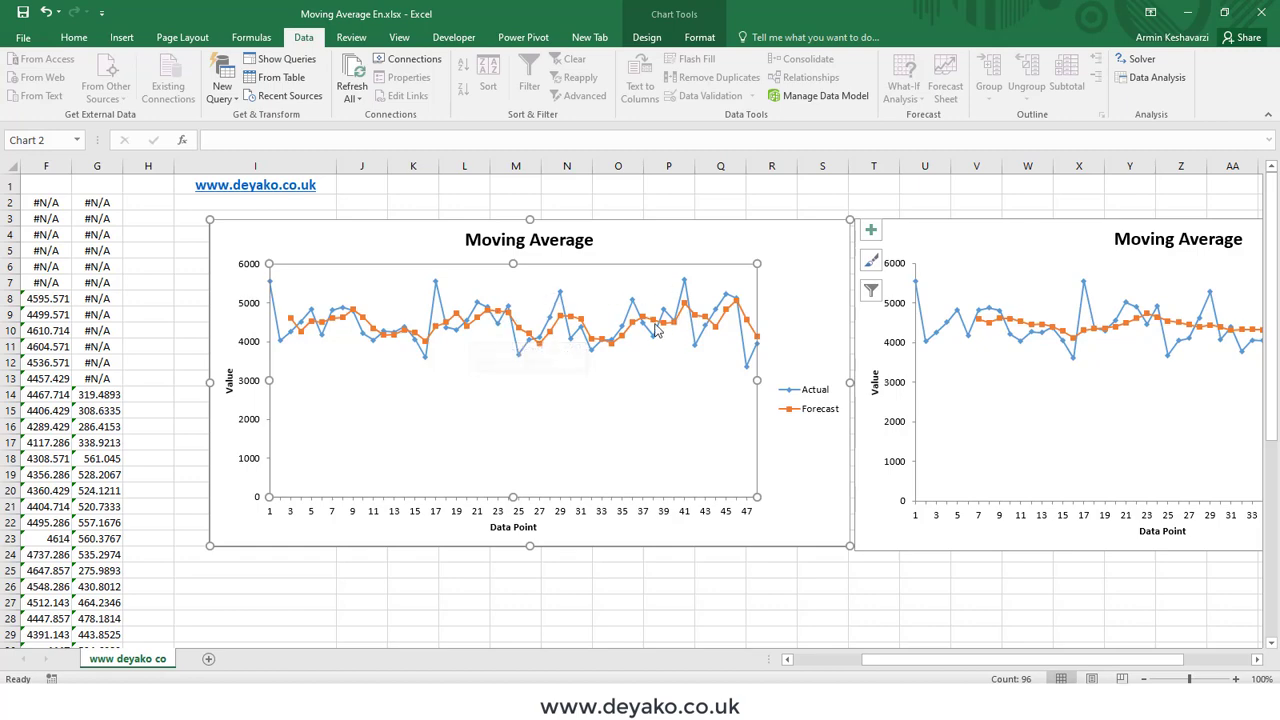
pyautogui.moveTo(925, 660); pyautogui.dragTo(855, 675)
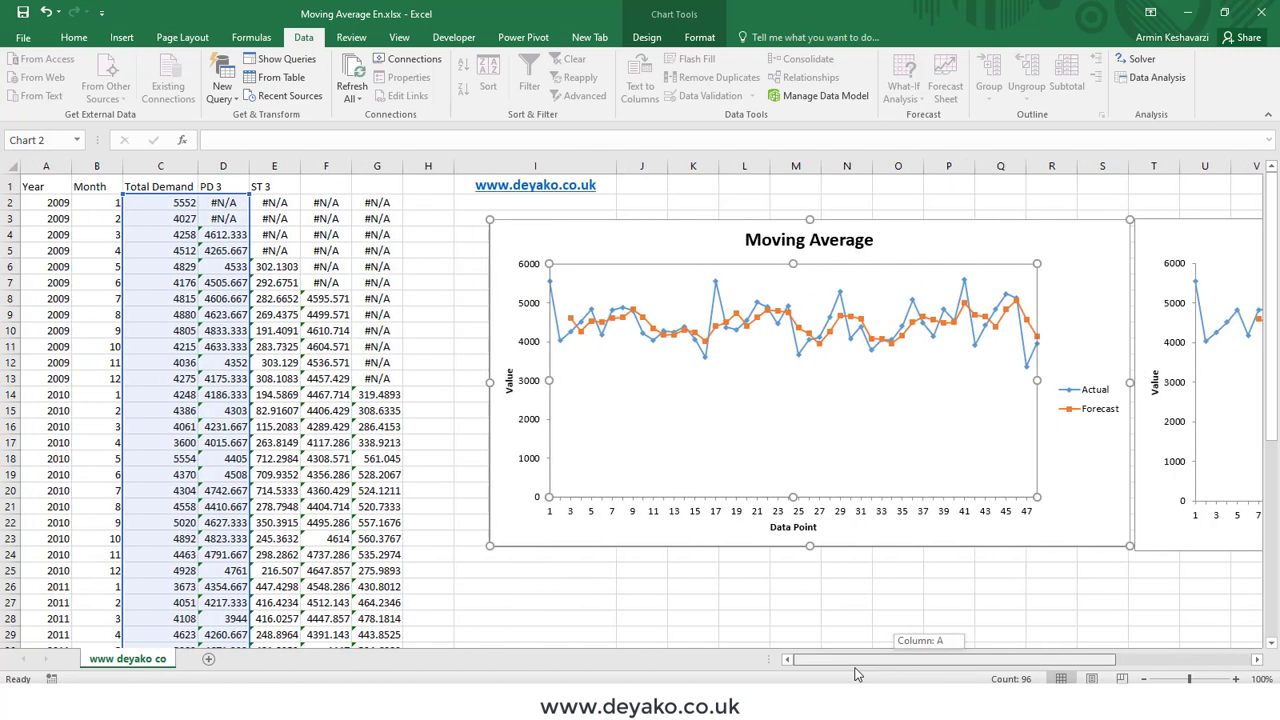
pyautogui.scroll(-14, 352, 402)
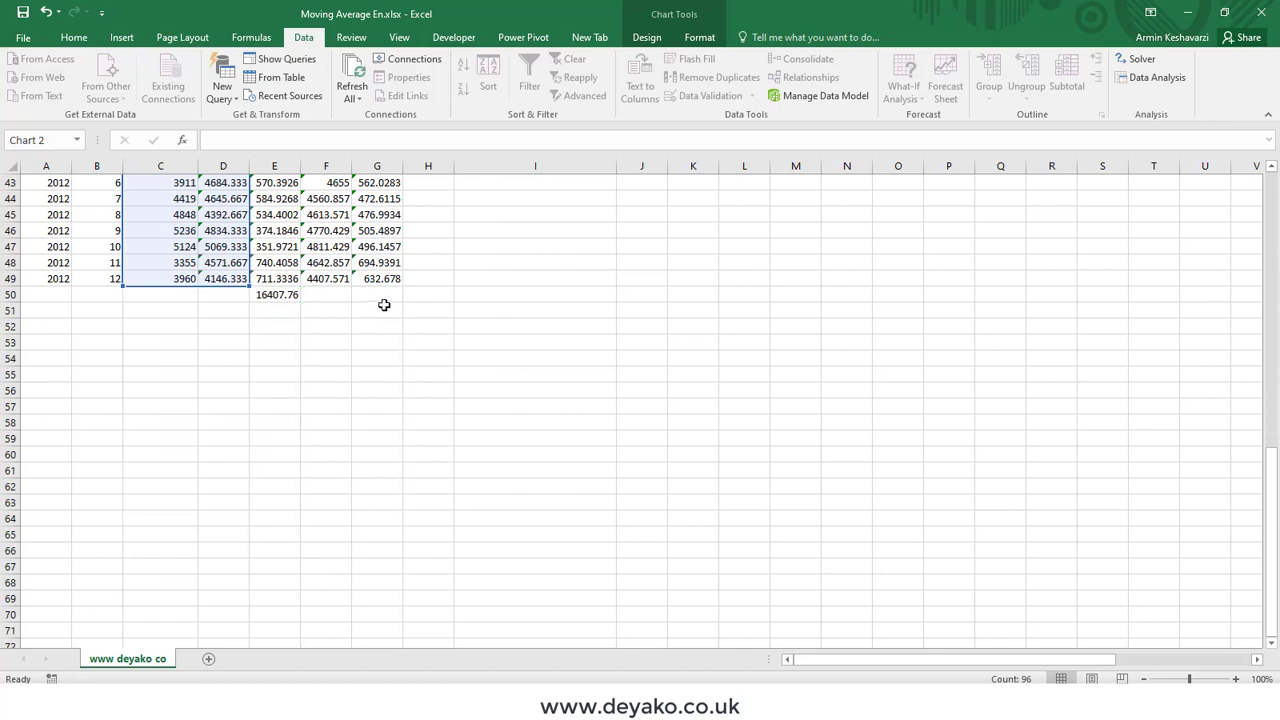
pyautogui.click(385, 299)
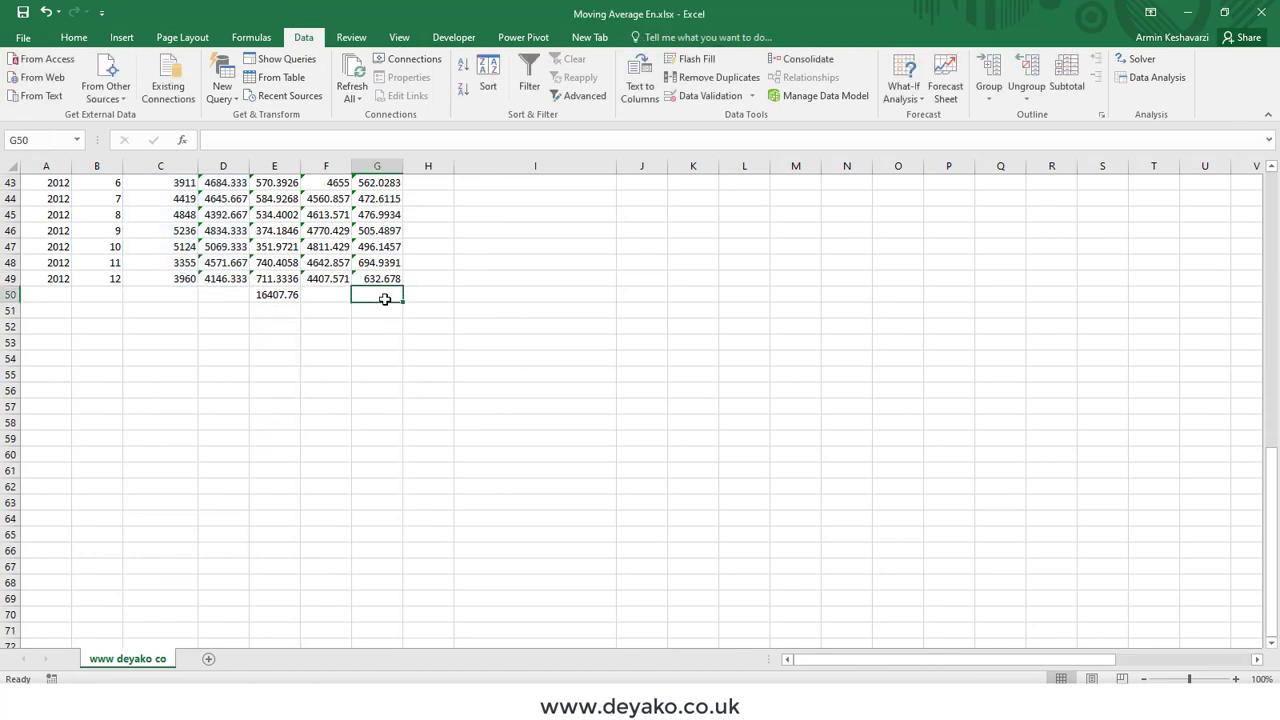
pyautogui.hotkey('alt', '=')
pyautogui.press('Return')
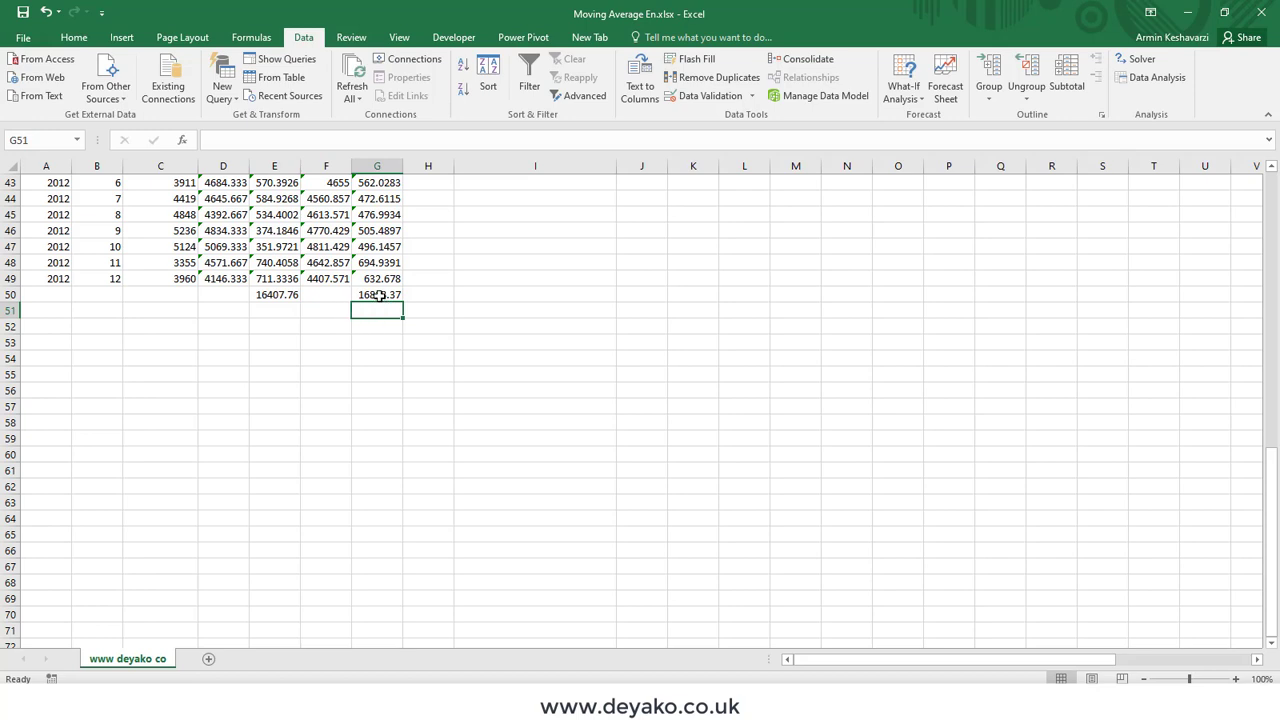
pyautogui.click(380, 294)
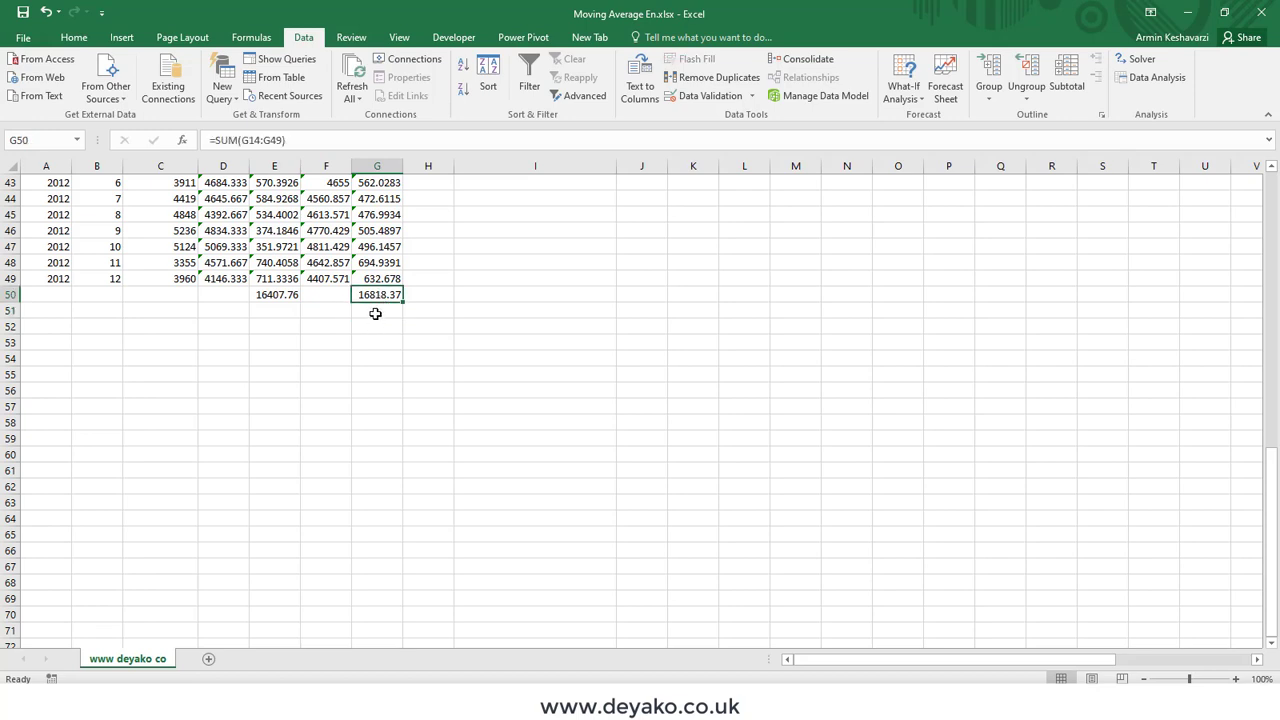
pyautogui.click(277, 295)
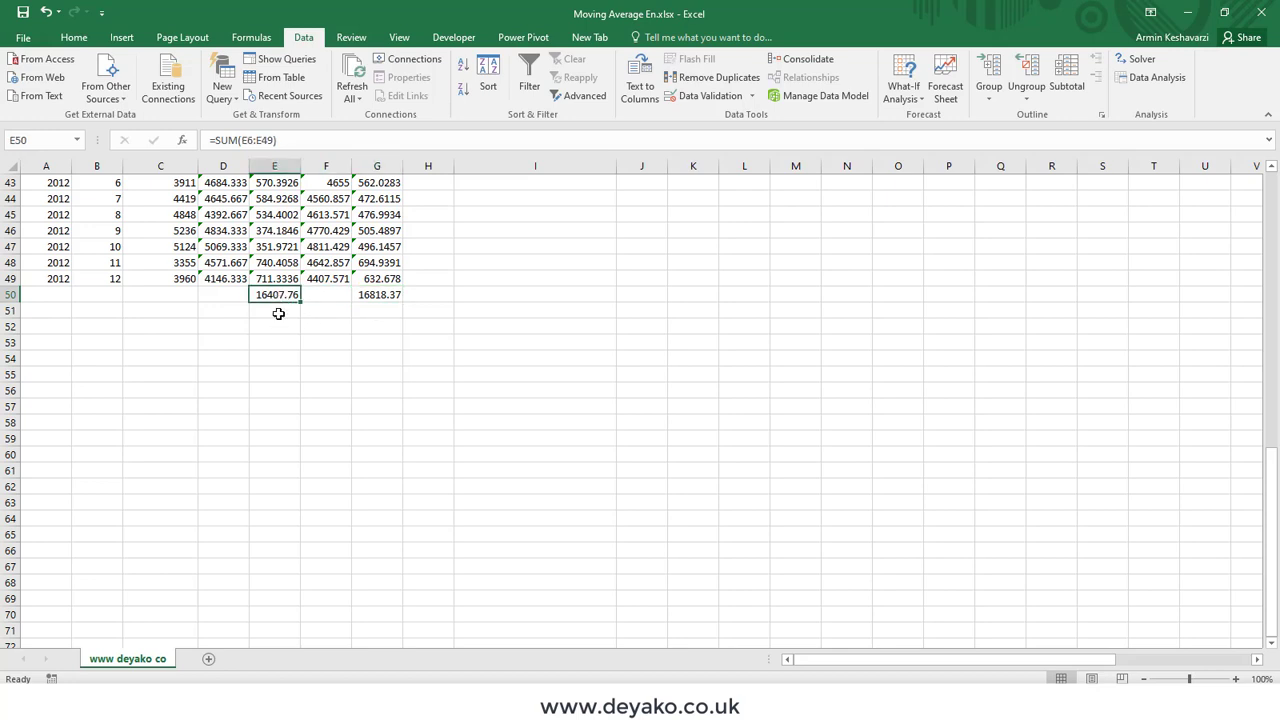
# Step: Label the standard error totals with their intervals, entering 3 in E51 and 7 in G51, and review both totals
pyautogui.click(277, 311)
pyautogui.write('3')
pyautogui.click(361, 311)
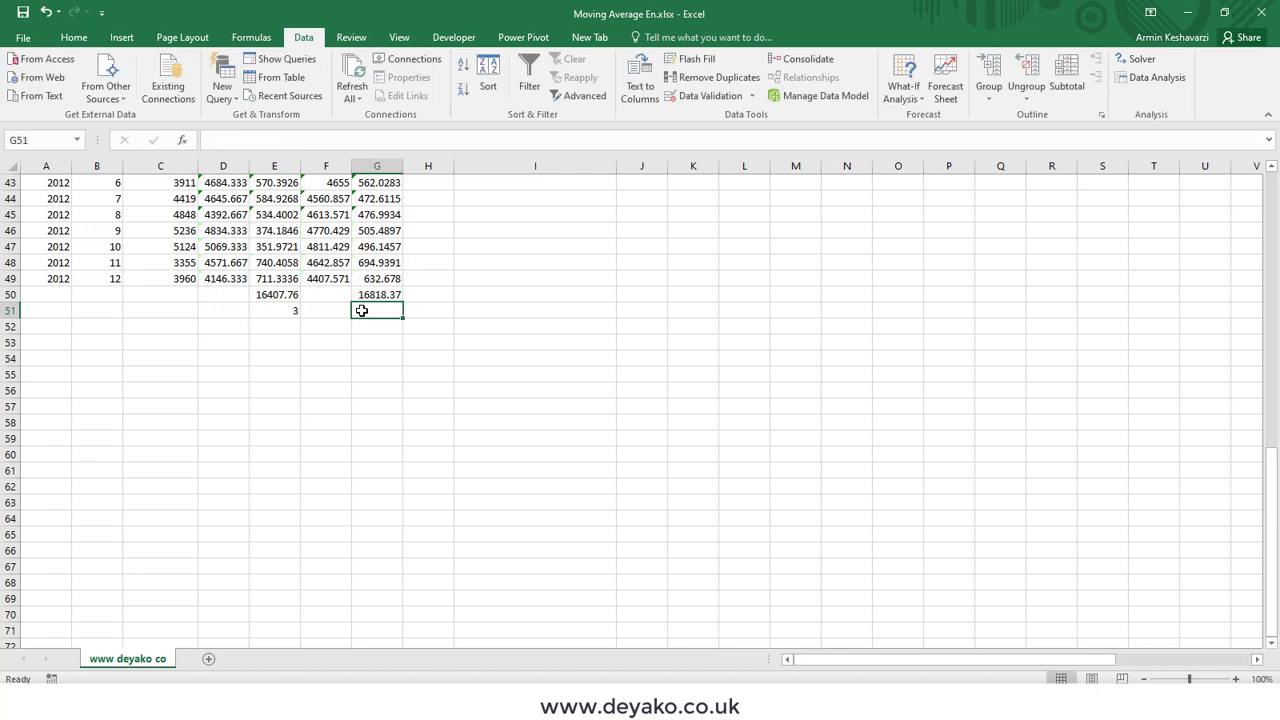
pyautogui.write('7')
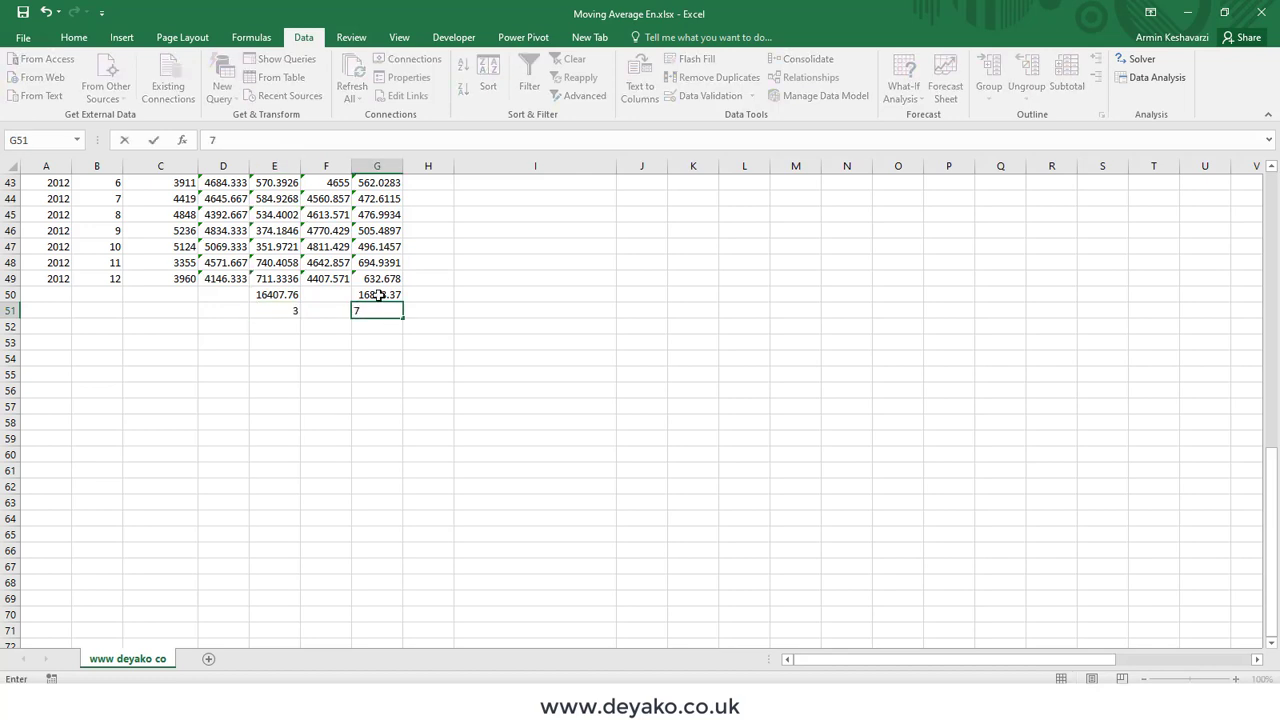
pyautogui.click(379, 295)
pyautogui.click(284, 300)
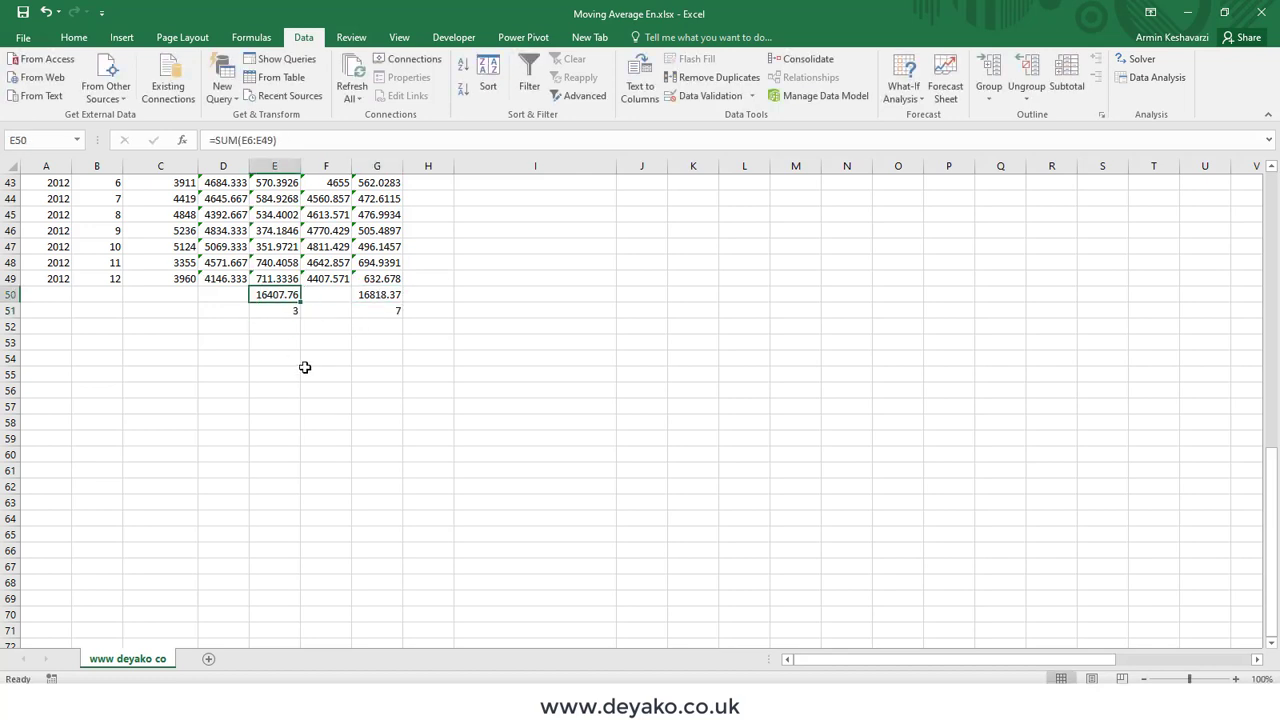
pyautogui.scroll(6, 308, 363)
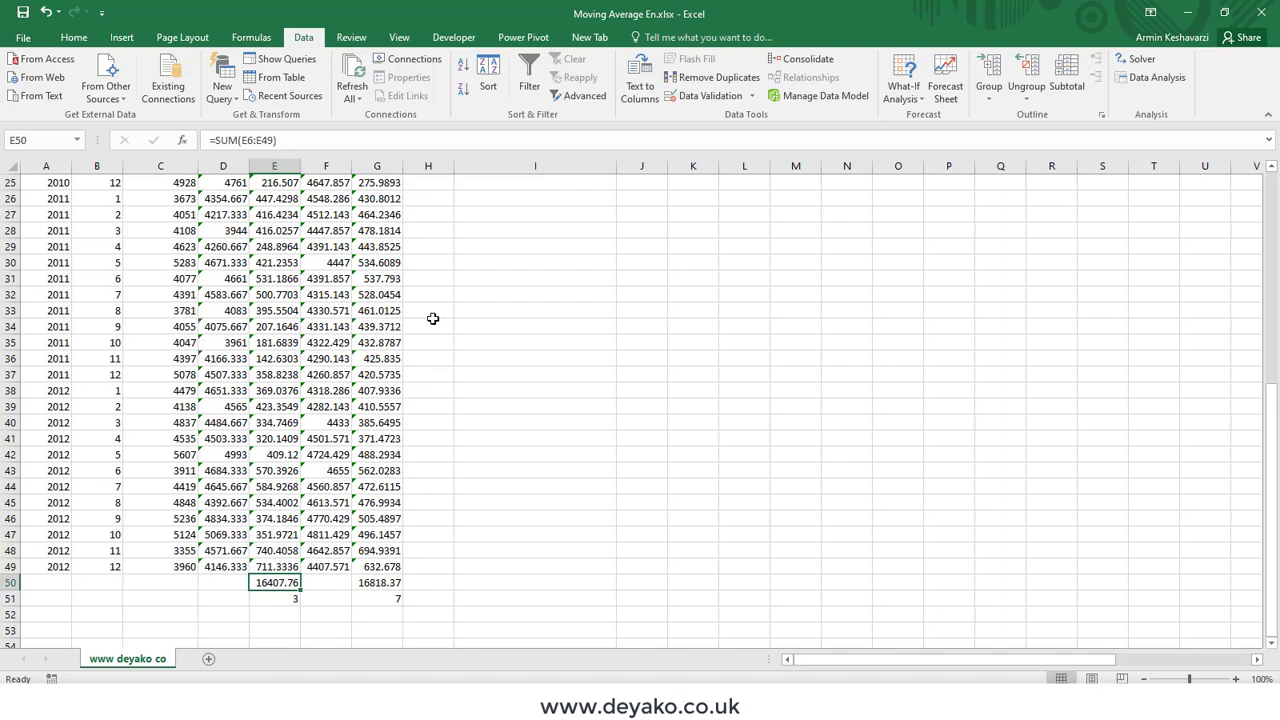
pyautogui.scroll(8, 432, 318)
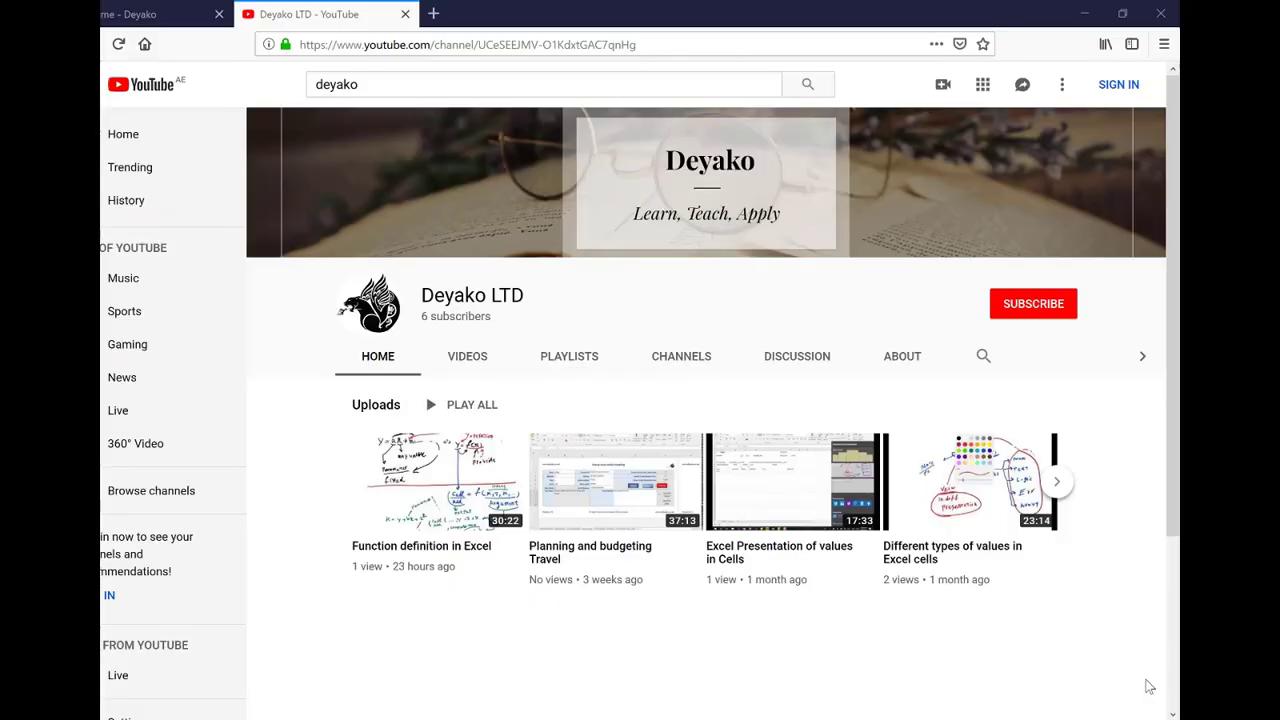
# Step: Switch from the YouTube channel page to the deyako.co.uk home page in the browser
pyautogui.hotkey('ctrl', 'shift', 'Tab')
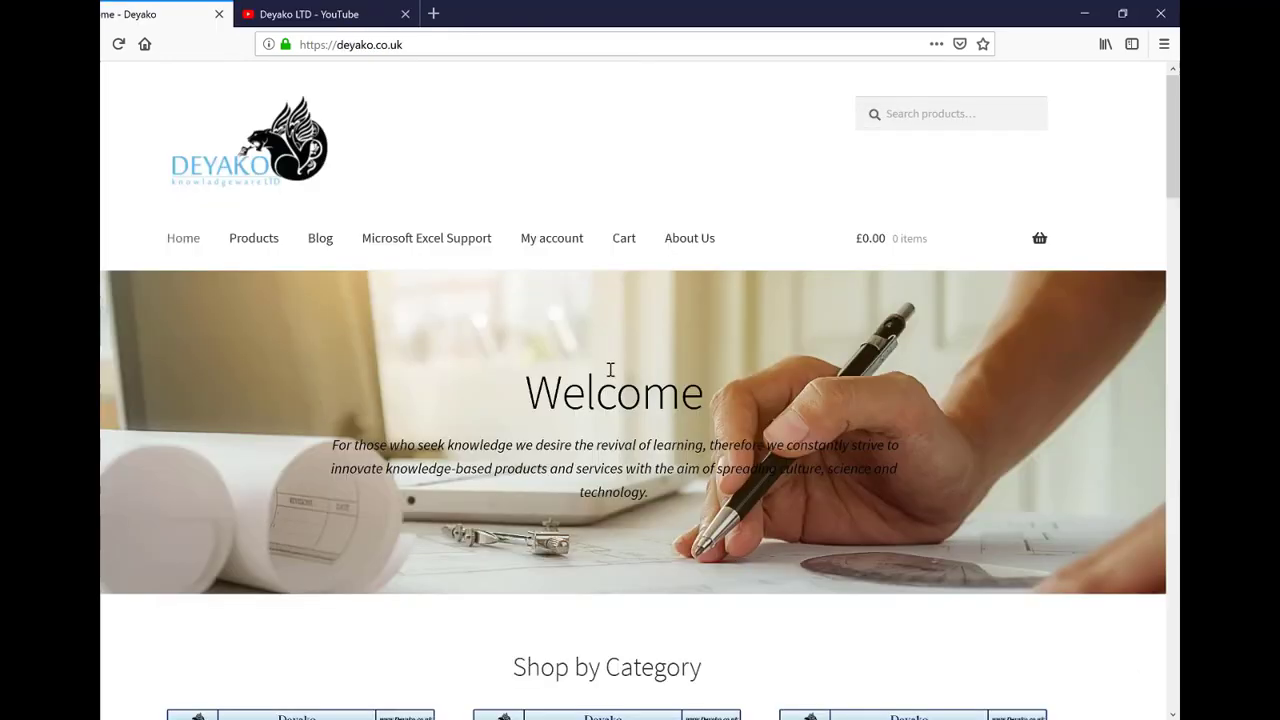